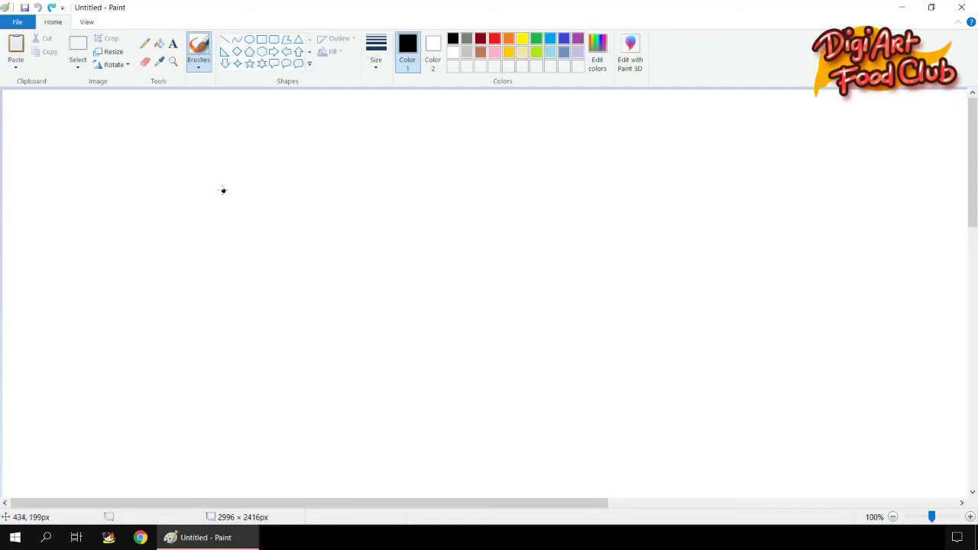
- Hand-write the words "Welcome to" in black brush strokes across the upper part of the blank canvas
left_click_drag(223, 191, 273, 186)
mouse_move(295, 217)
left_mouse_down()
mouse_move(299, 203)
mouse_move(327, 236)
left_mouse_up()
left_click_drag(335, 177, 342, 235)
mouse_move(382, 205)
left_mouse_down()
mouse_move(364, 227)
mouse_move(393, 208)
left_mouse_up()
mouse_move(428, 234)
left_mouse_down()
mouse_move(442, 208)
mouse_move(468, 234)
left_mouse_up()
mouse_move(479, 208)
left_mouse_down()
mouse_move(501, 204)
mouse_move(507, 229)
left_mouse_up()
left_click(551, 206)
left_click_drag(556, 178, 550, 231)
left_click_drag(539, 200, 579, 194)
- Hand-write the word "DigiArt" in black brush strokes below the "Welcome to" line
left_click_drag(139, 299, 142, 356)
mouse_move(133, 298)
left_mouse_down()
mouse_move(167, 308)
mouse_move(144, 356)
left_mouse_up()
left_click_drag(183, 306, 187, 334)
left_click(186, 284)
left_click_drag(226, 304, 208, 358)
left_click(237, 282)
mouse_move(237, 298)
left_mouse_down()
mouse_move(238, 324)
mouse_move(279, 272)
mouse_move(300, 344)
left_mouse_up()
mouse_move(266, 315)
left_mouse_down()
mouse_move(295, 308)
mouse_move(310, 330)
left_mouse_up()
left_click_drag(312, 293, 339, 328)
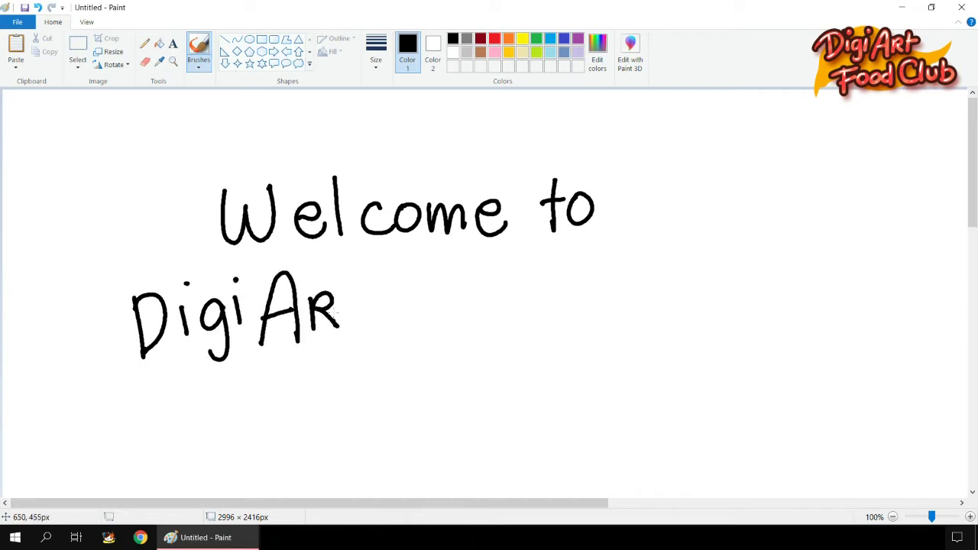
left_click_drag(353, 270, 363, 329)
left_click_drag(341, 298, 366, 289)
- Hand-write "Food Club!" in black after the word "DigiArt" and brush a few small strokes beneath the lettering
left_click_drag(446, 272, 446, 339)
left_click_drag(440, 280, 480, 264)
left_click_drag(448, 304, 469, 301)
mouse_move(487, 295)
left_mouse_down()
mouse_move(474, 315)
mouse_move(487, 295)
left_mouse_up()
left_click_drag(521, 295, 573, 321)
left_click_drag(581, 257, 571, 326)
mouse_move(683, 270)
left_mouse_down()
mouse_move(680, 327)
mouse_move(696, 330)
left_mouse_up()
left_click_drag(722, 291, 747, 332)
left_click_drag(769, 267, 752, 336)
left_click_drag(829, 277, 803, 319)
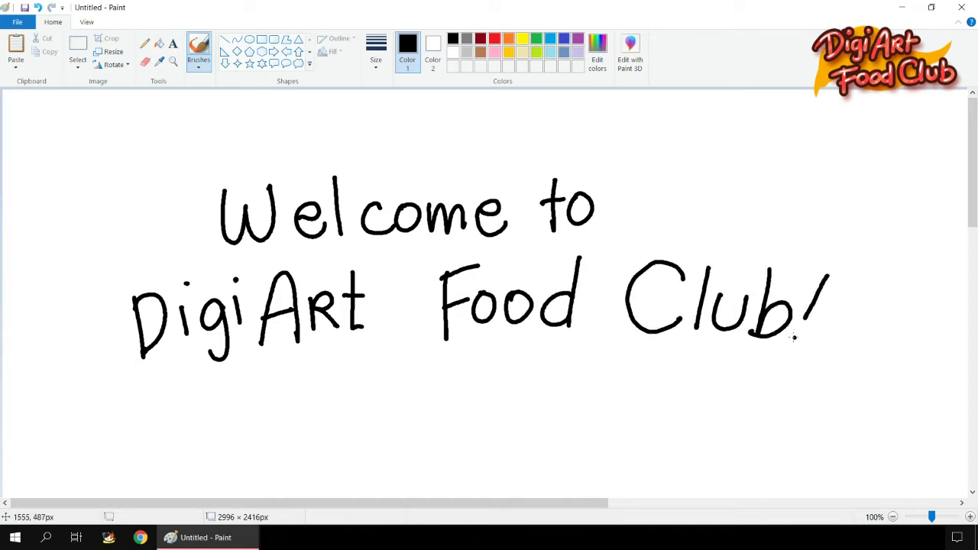
mouse_move(417, 368)
left_mouse_down()
mouse_move(414, 390)
mouse_move(440, 388)
left_mouse_up()
mouse_move(382, 395)
left_mouse_down()
mouse_move(399, 415)
mouse_move(502, 397)
left_mouse_up()
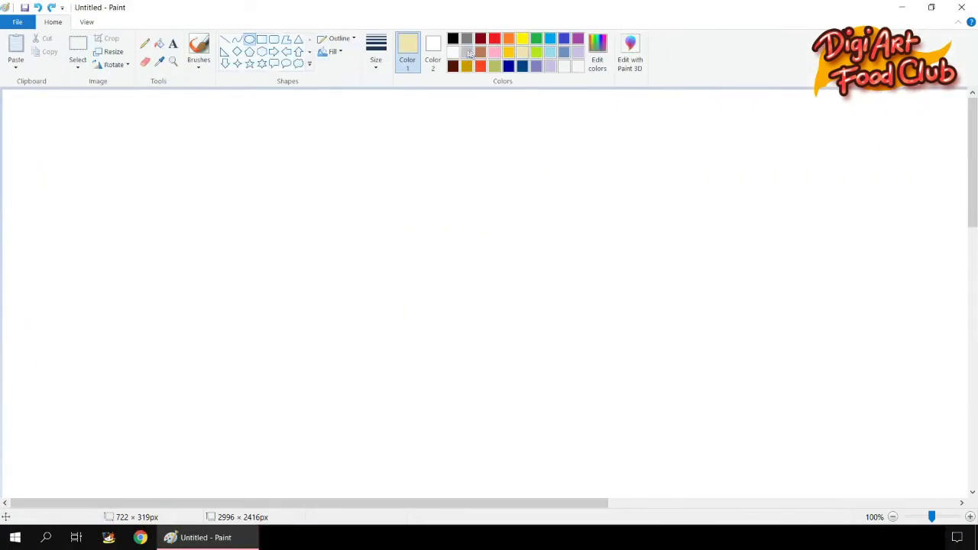
- Draw two light-gray ellipse outlines: a large bowl rim and, overlapping its lower edge, a base about 377 × 179 px
left_click(469, 52)
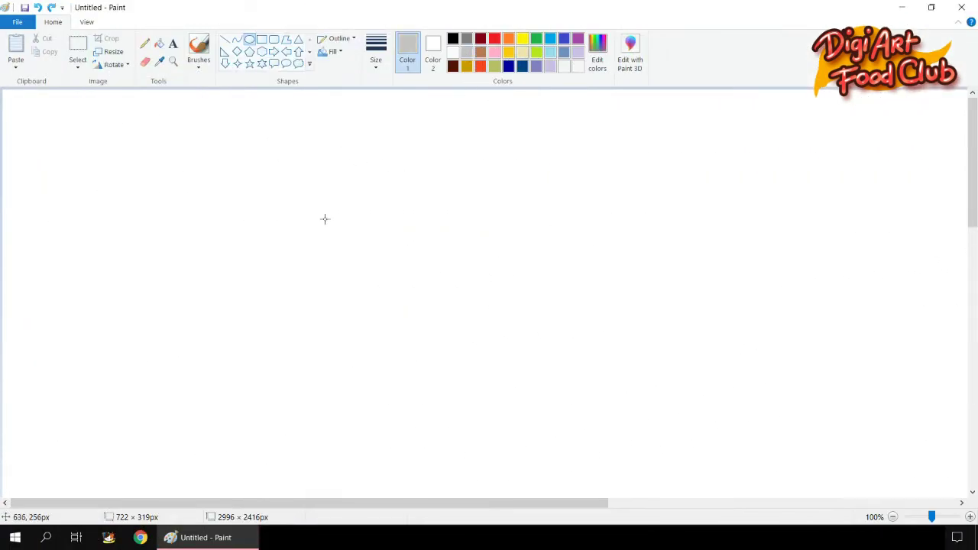
left_click_drag(291, 194, 642, 367)
left_click_drag(468, 191, 515, 185)
left_click(398, 388)
left_click_drag(362, 356, 558, 451)
mouse_move(482, 393)
left_mouse_down()
mouse_move(489, 365)
mouse_move(486, 374)
left_mouse_up()
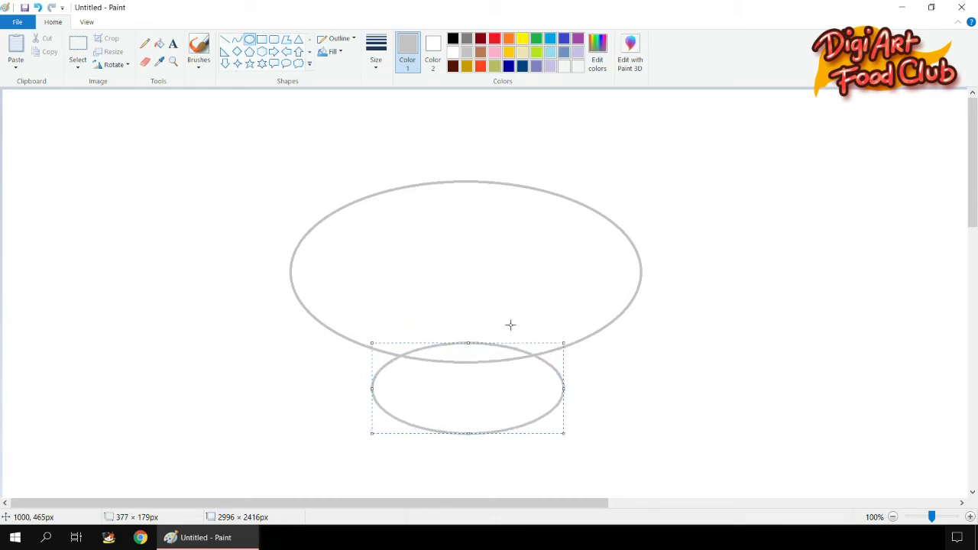
left_click(677, 355)
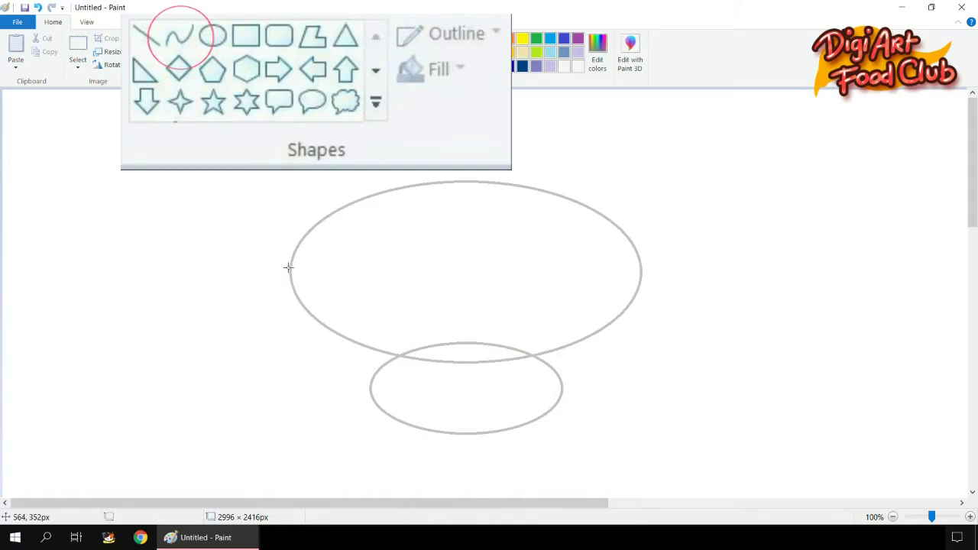
- Join the rim and base ellipses with a light-gray outward-bowed curve on each side to form the bowl's walls
left_click_drag(290, 274, 377, 407)
left_click_drag(309, 292, 344, 388)
left_click_drag(641, 279, 555, 404)
mouse_move(613, 314)
left_mouse_down()
mouse_move(621, 346)
mouse_move(566, 397)
left_mouse_up()
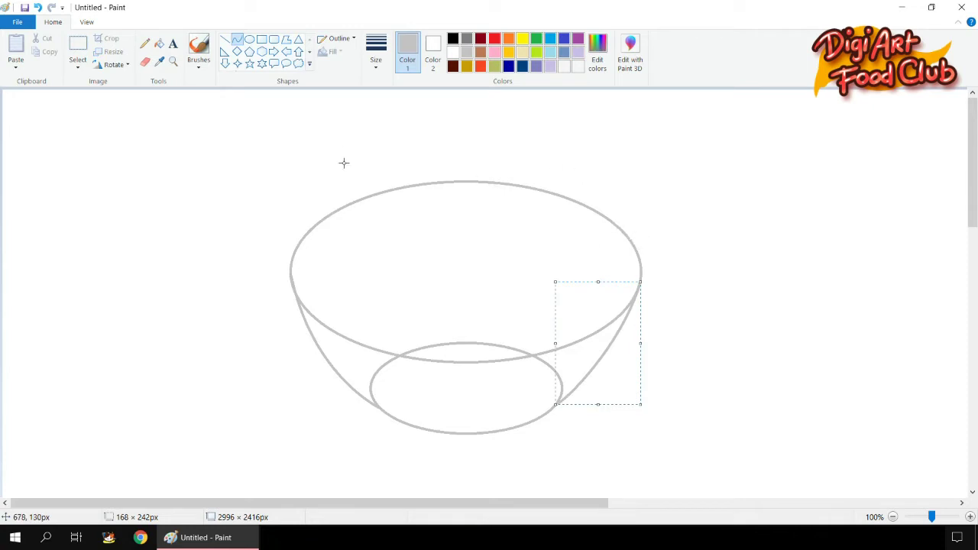
- Draw a slightly smaller light-gray ellipse just inside the bowl's rim to give the rim thickness
left_click(249, 39)
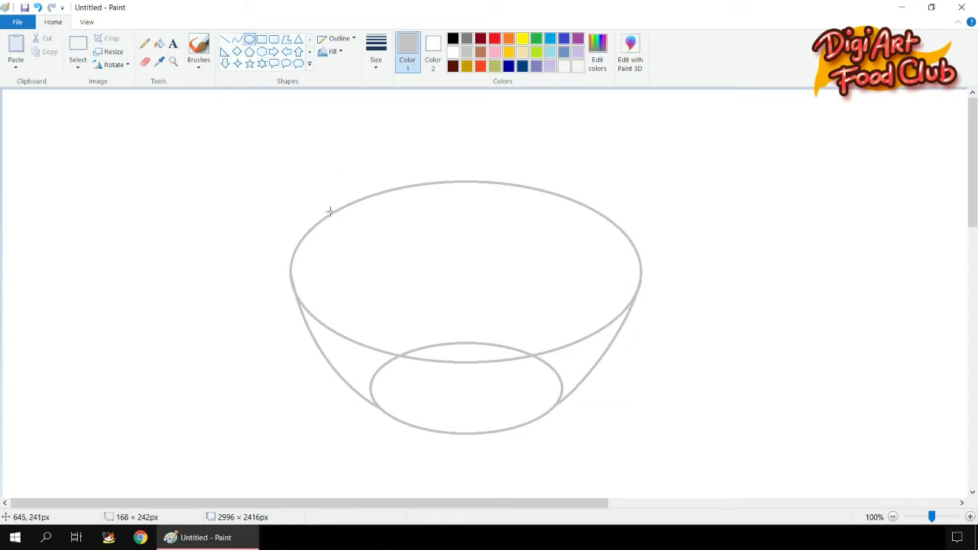
left_click_drag(329, 209, 651, 356)
left_click_drag(533, 206, 465, 187)
left_click_drag(582, 216, 578, 224)
left_click(668, 187)
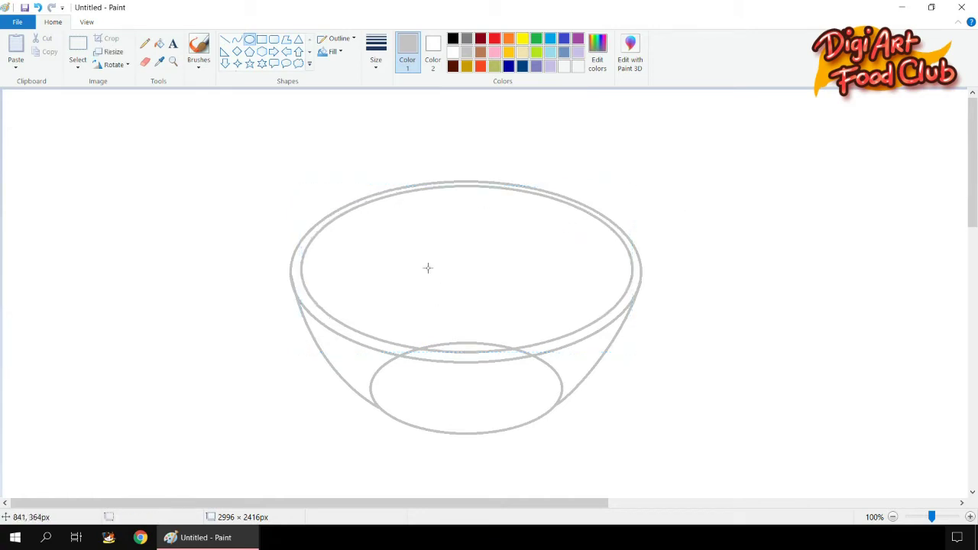
- Erase the upper part of the base ellipse so that only the bowl's outer silhouette remains below the rim
left_click(146, 64)
mouse_move(468, 343)
left_mouse_down()
mouse_move(508, 345)
mouse_move(431, 345)
left_mouse_up()
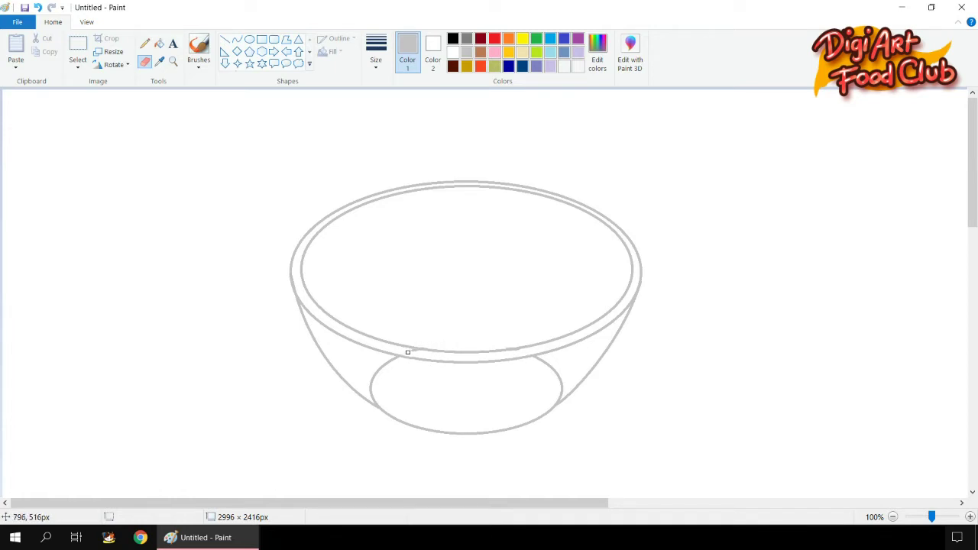
left_click_drag(360, 396, 393, 360)
left_click_drag(567, 384, 547, 361)
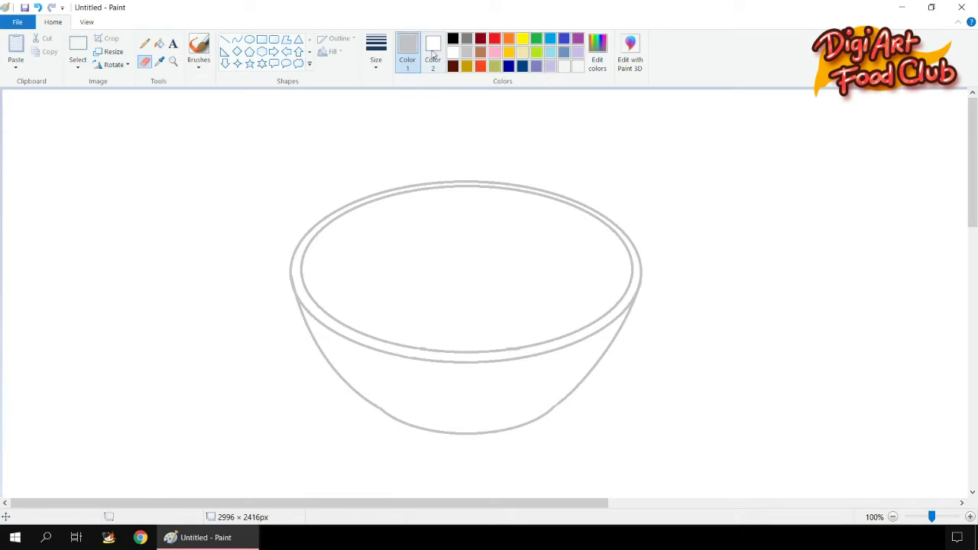
- Mix a pale beige custom color with RGB 247, 225, 204 and fill the bowl's outer wall with it
left_click(598, 55)
left_click_drag(587, 223, 556, 241)
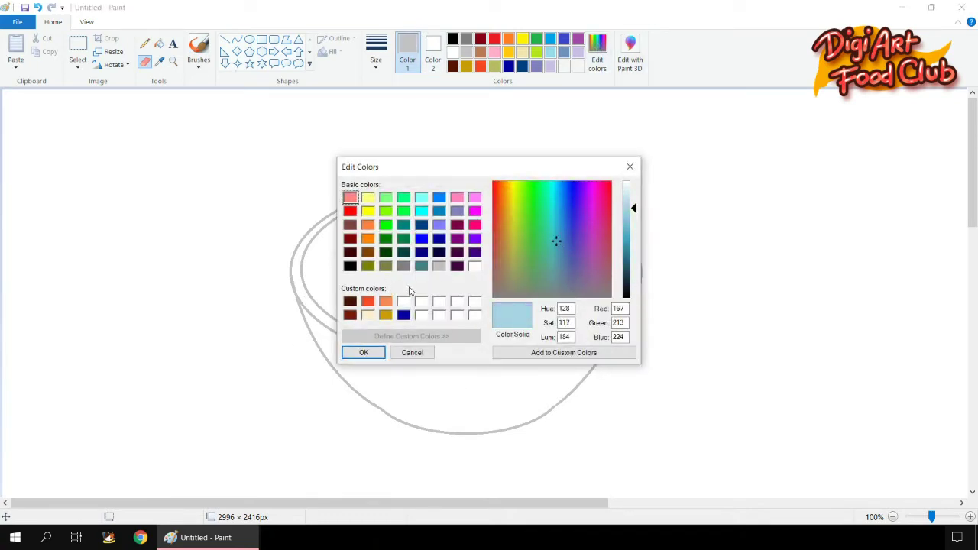
left_click(626, 245)
left_click_drag(559, 237, 545, 254)
left_click(623, 235)
left_click(503, 215)
left_click(627, 204)
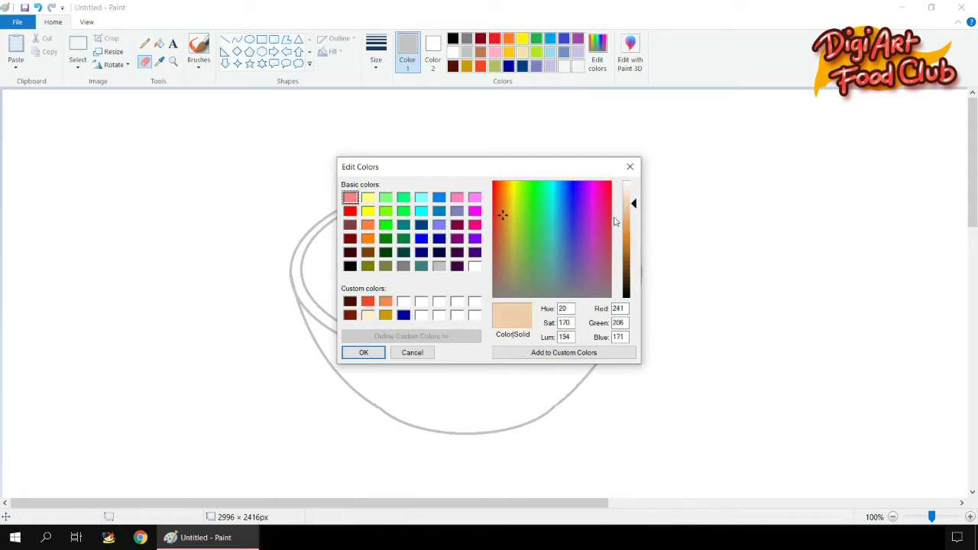
left_click(627, 194)
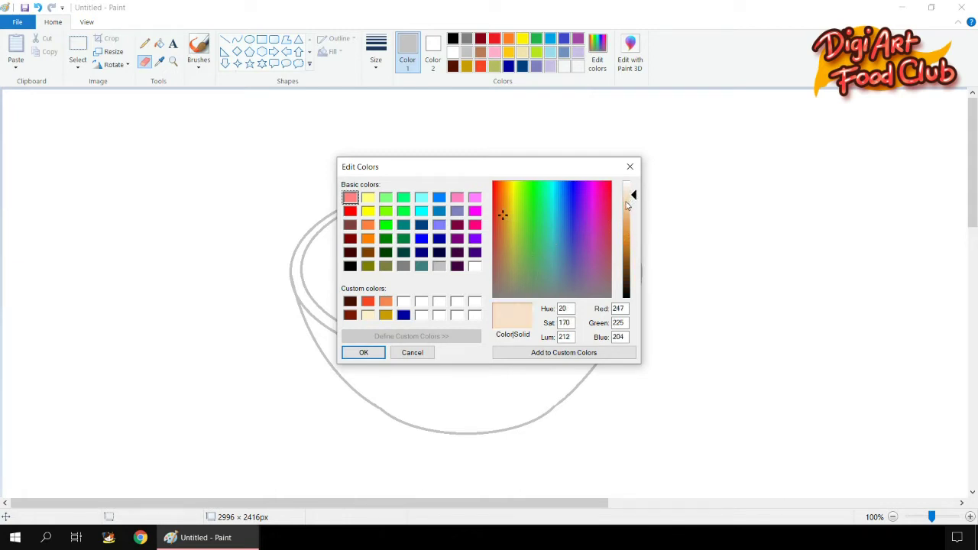
left_click(372, 348)
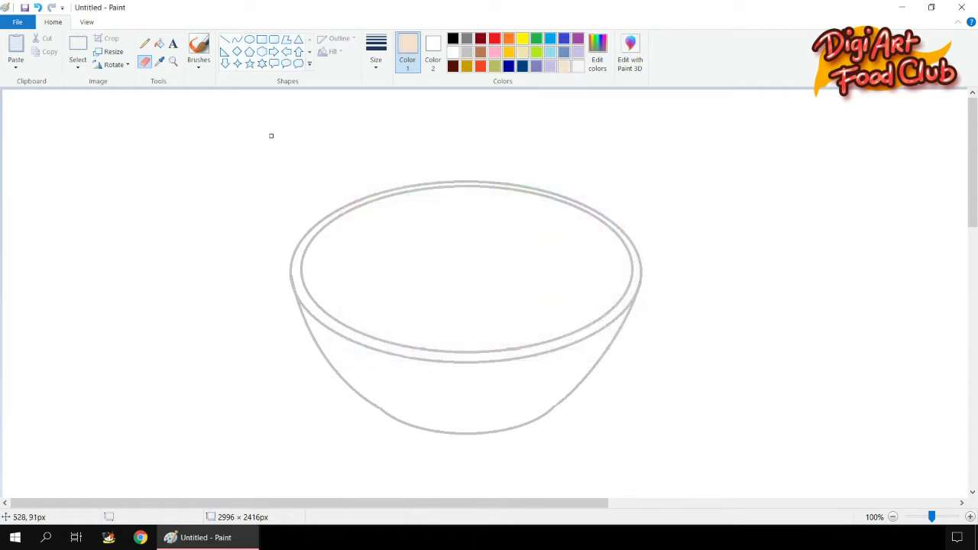
left_click(159, 43)
left_click(405, 371)
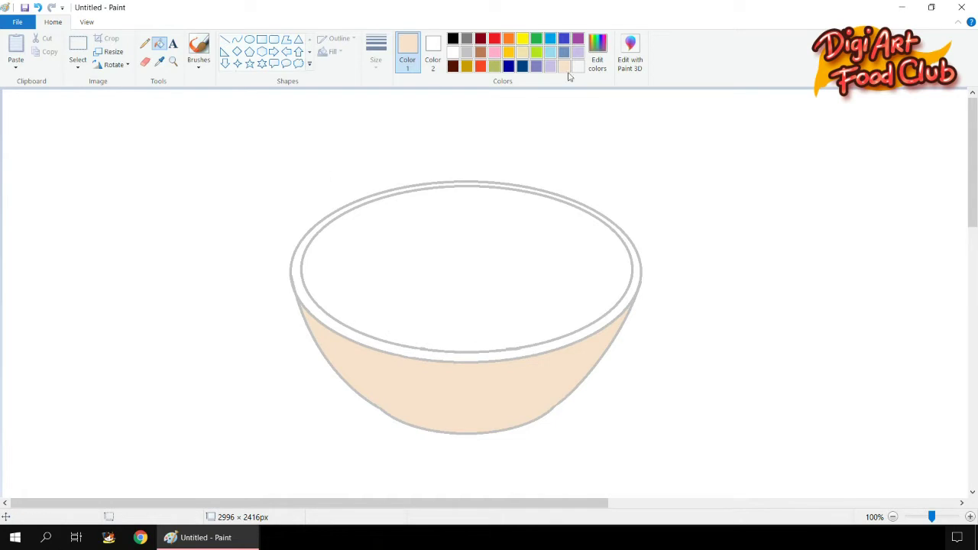
- Mix a lighter cream custom color with RGB 251, 240, 230 and fill the band between the two rim ellipses
left_click(597, 58)
left_click(629, 191)
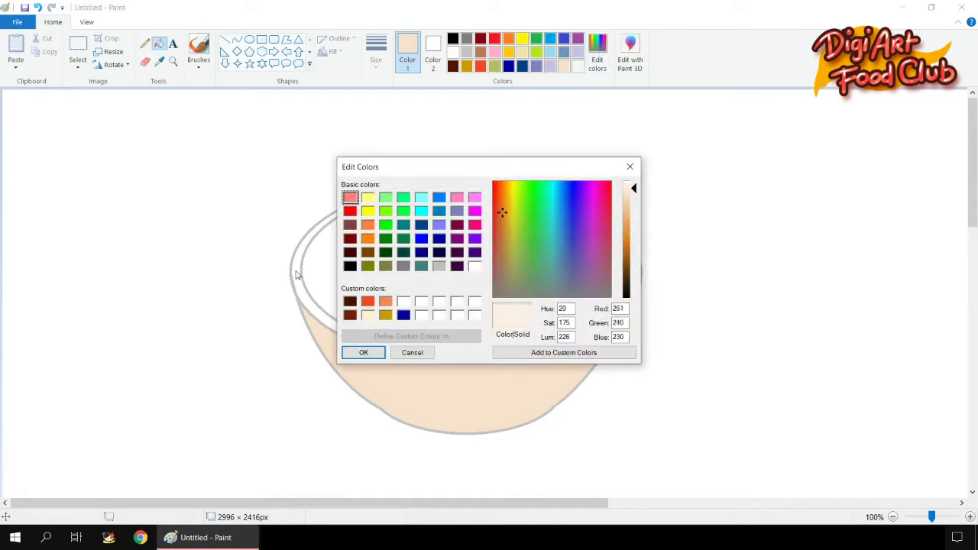
left_click(364, 353)
left_click(310, 290)
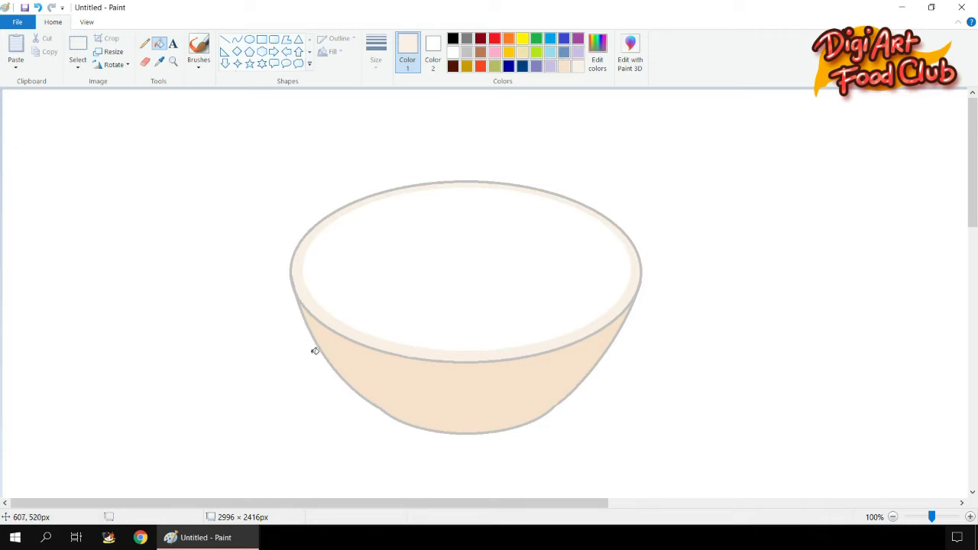
- Sample the beige of the bowl's wall and recolor the bowl's gray outline with it
left_click(159, 61)
left_click(436, 342)
left_click(292, 267)
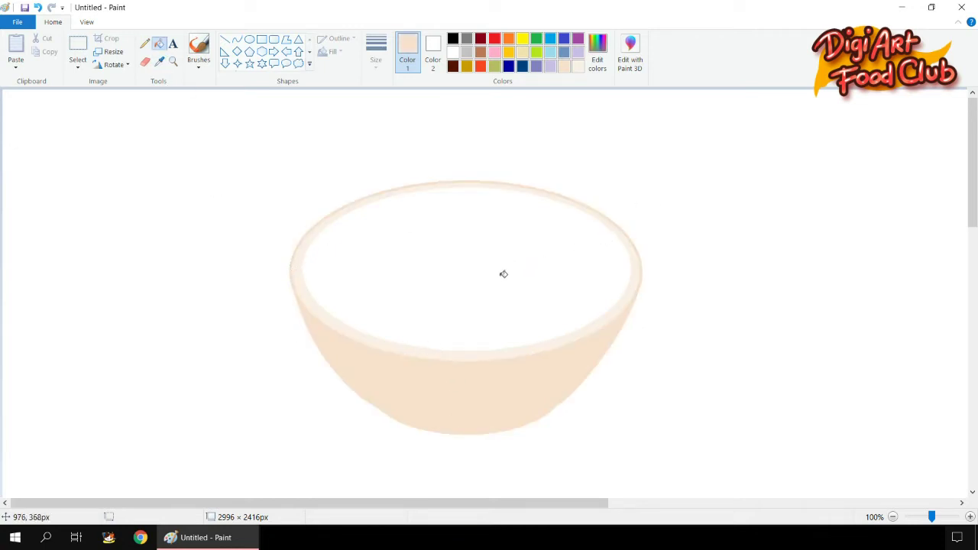
- Draw a dark-gold ellipse outline about 600 × 287 px inside the bowl's rim for the soup surface
left_click(250, 39)
left_click(466, 66)
left_click_drag(318, 221, 621, 355)
left_click_drag(527, 276, 518, 264)
left_click_drag(469, 203, 468, 204)
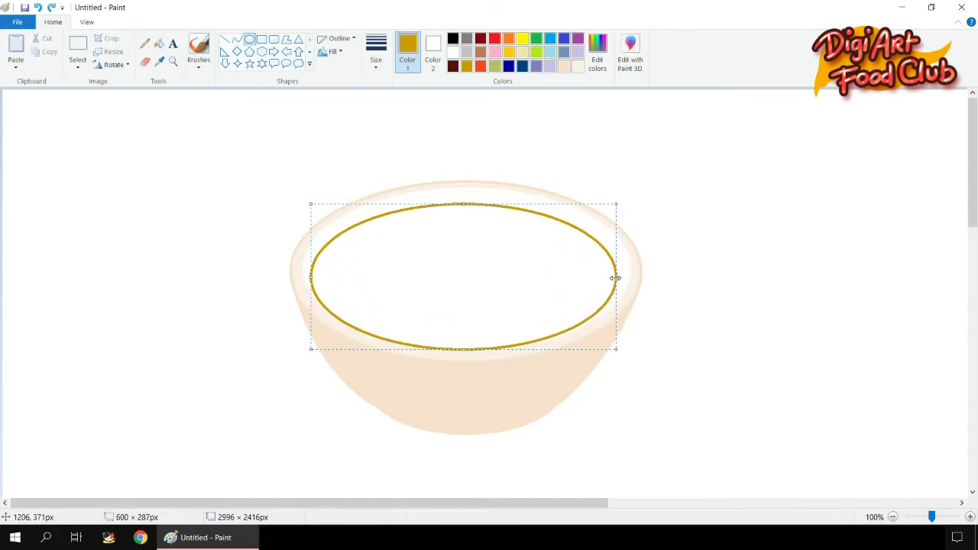
- Resize the soup ellipse to about 623 × 273 px so it meets the rim's inner edge, and fill it with dark gold
left_click_drag(616, 277, 626, 277)
mouse_move(310, 276)
left_mouse_down()
mouse_move(304, 266)
mouse_move(307, 275)
left_mouse_up()
left_click_drag(463, 202, 466, 214)
left_click_drag(625, 283, 623, 284)
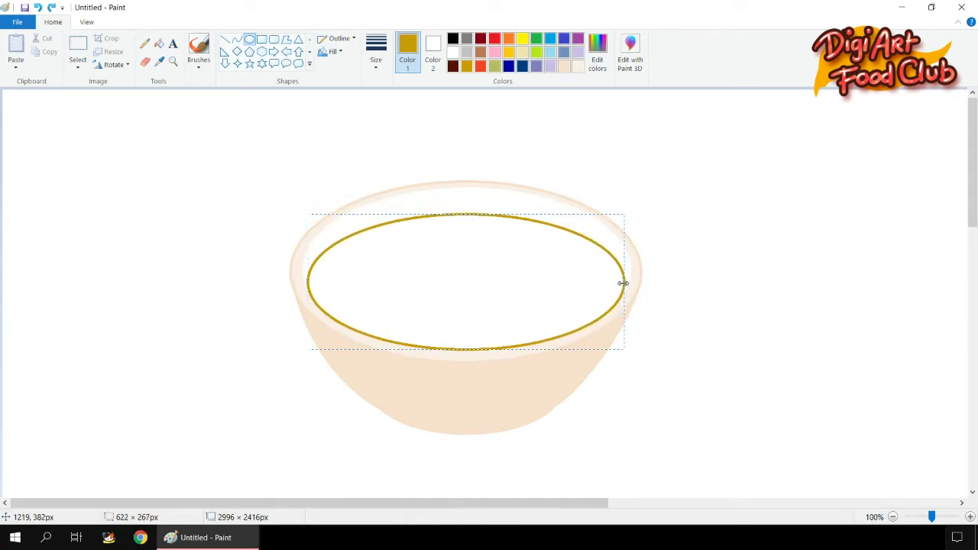
left_click_drag(308, 279, 306, 280)
left_click_drag(459, 212, 458, 209)
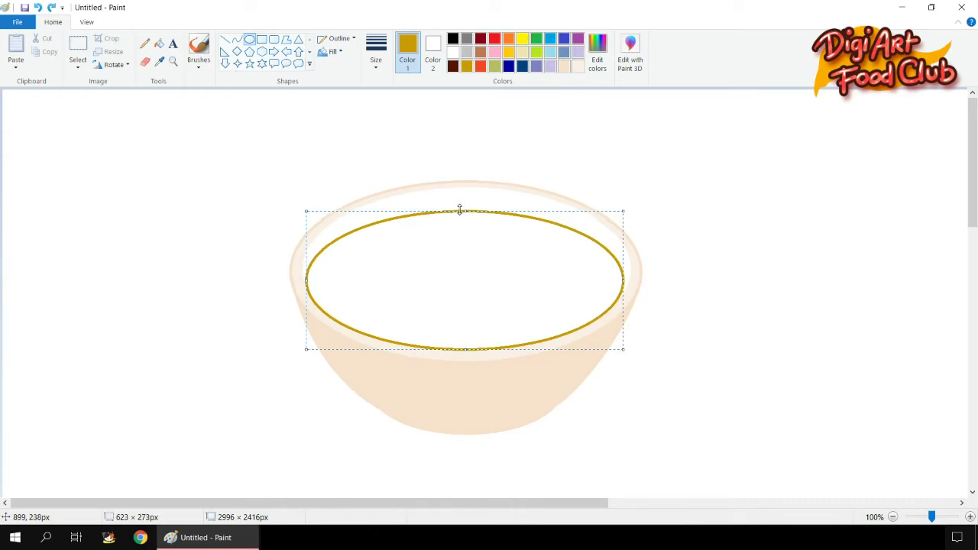
left_click(306, 259)
left_click(159, 44)
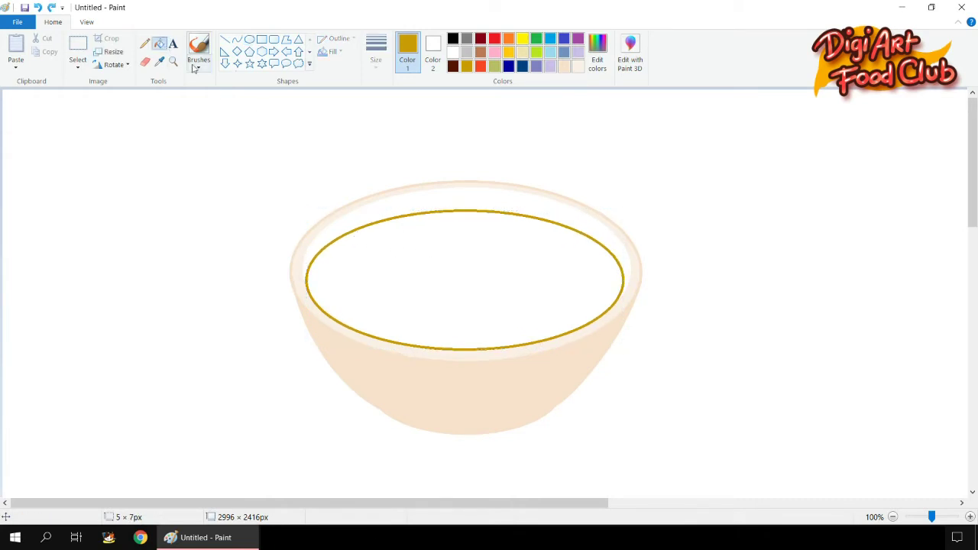
left_click(473, 255)
- Mix an orange custom color with RGB 245, 115, 18 and brush irregular patches of it over the gold soup surface
left_click(597, 53)
left_click(624, 238)
left_click_drag(499, 195, 500, 191)
left_click(364, 353)
mouse_move(334, 264)
left_mouse_down()
mouse_move(447, 230)
mouse_move(408, 257)
left_mouse_up()
mouse_move(474, 324)
left_mouse_down()
mouse_move(594, 287)
mouse_move(523, 310)
left_mouse_up()
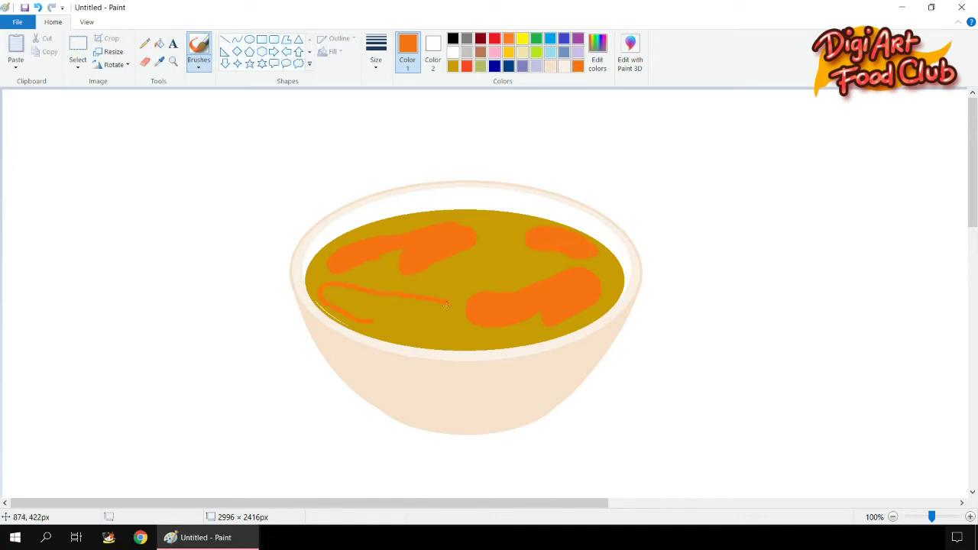
mouse_move(326, 292)
left_mouse_down()
mouse_move(425, 313)
mouse_move(376, 319)
left_mouse_up()
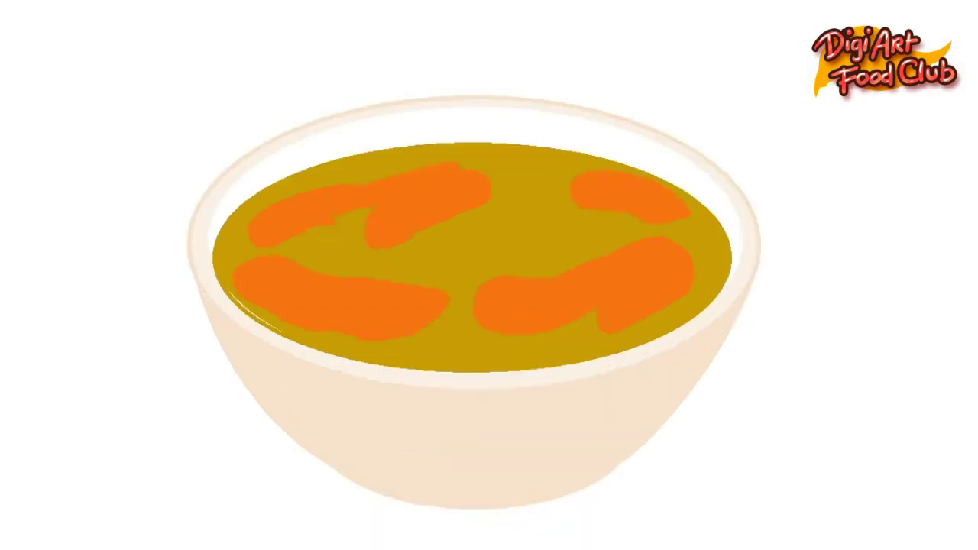
- Choose the dark reddish-brown custom color with RGB 123, 26, 4 and brush arched outlines over the soup's left half
left_click(285, 190)
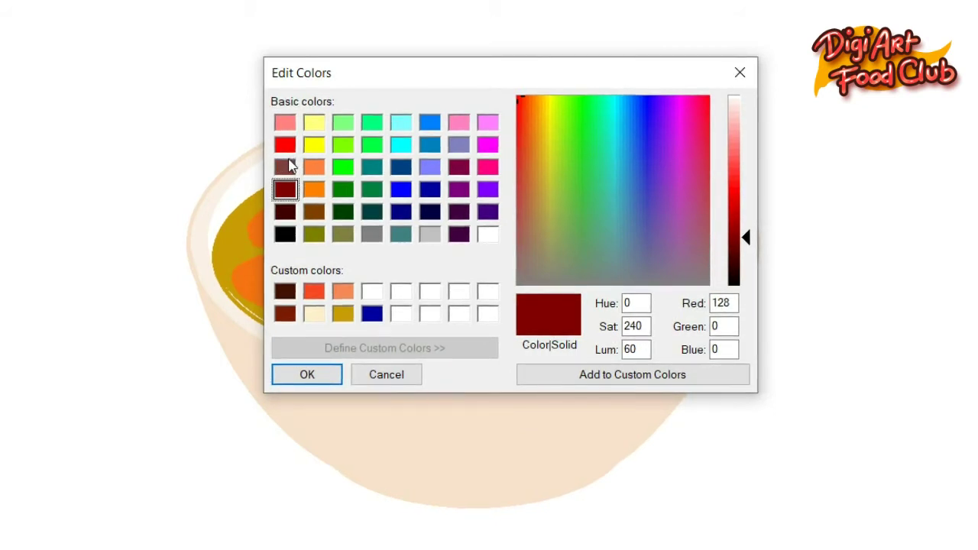
left_click(286, 314)
left_click(286, 167)
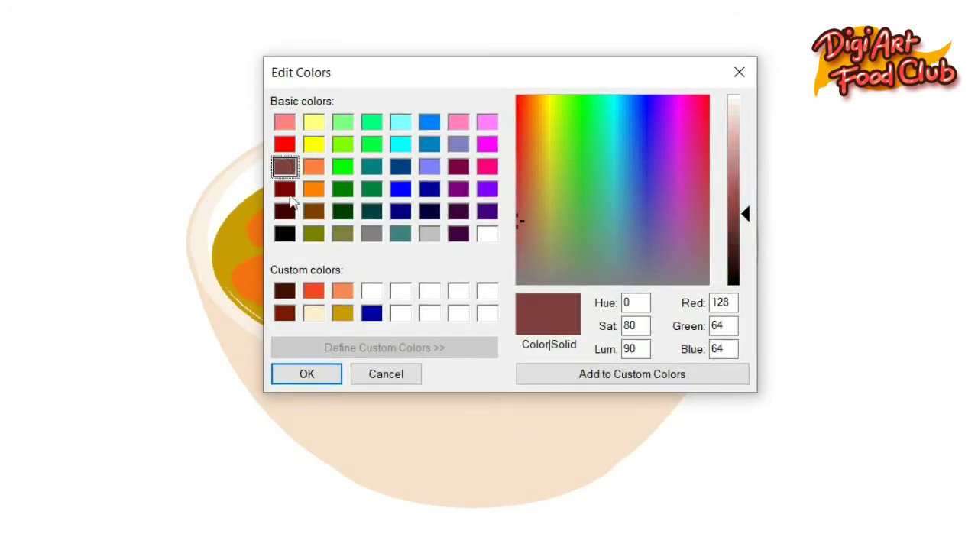
left_click(286, 314)
left_click(308, 373)
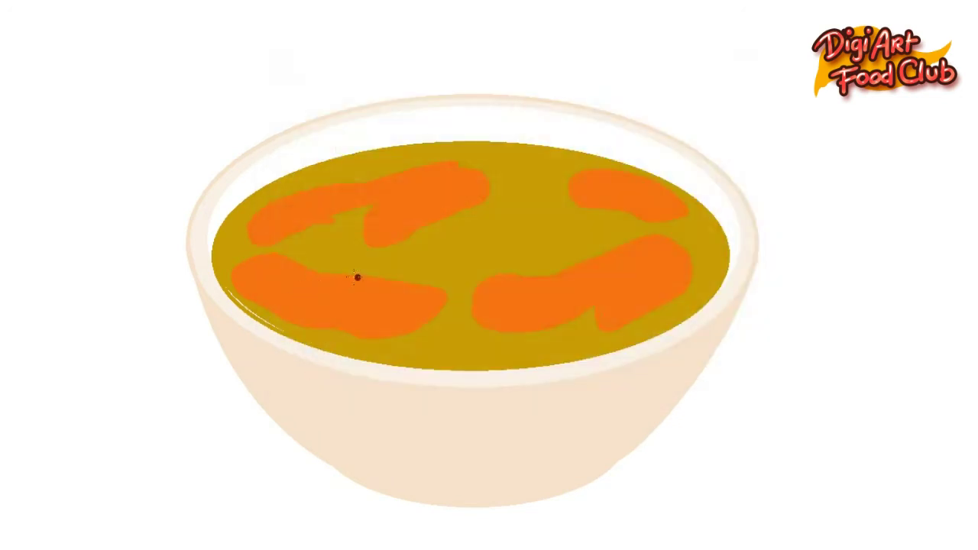
left_click_drag(310, 321, 363, 228)
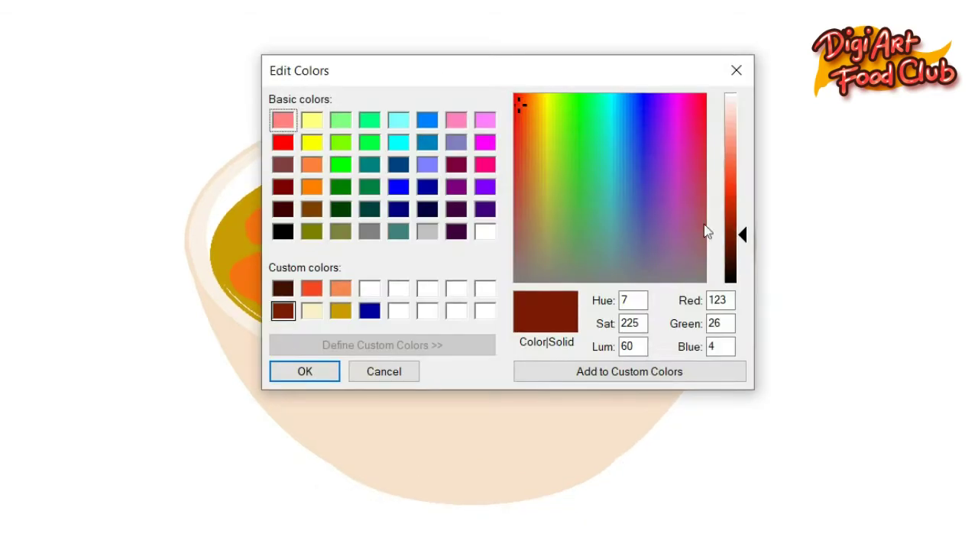
- Mix a brighter reddish brown and brush accent strokes along the arched dark outlines of the three overlapping pieces
left_click(730, 216)
left_click(525, 102)
left_click(305, 371)
mouse_move(290, 191)
left_mouse_down()
mouse_move(278, 205)
mouse_move(312, 173)
mouse_move(407, 183)
left_mouse_up()
left_click(308, 21)
mouse_move(382, 135)
left_mouse_down()
mouse_move(394, 134)
mouse_move(358, 161)
left_mouse_up()
mouse_move(410, 131)
left_mouse_down()
mouse_move(436, 154)
mouse_move(441, 181)
left_mouse_up()
mouse_move(270, 252)
left_mouse_down()
mouse_move(284, 274)
mouse_move(284, 301)
left_mouse_up()
left_click_drag(284, 303, 311, 327)
mouse_move(299, 253)
left_mouse_down()
mouse_move(346, 228)
mouse_move(379, 227)
left_mouse_up()
left_click_drag(426, 237, 483, 293)
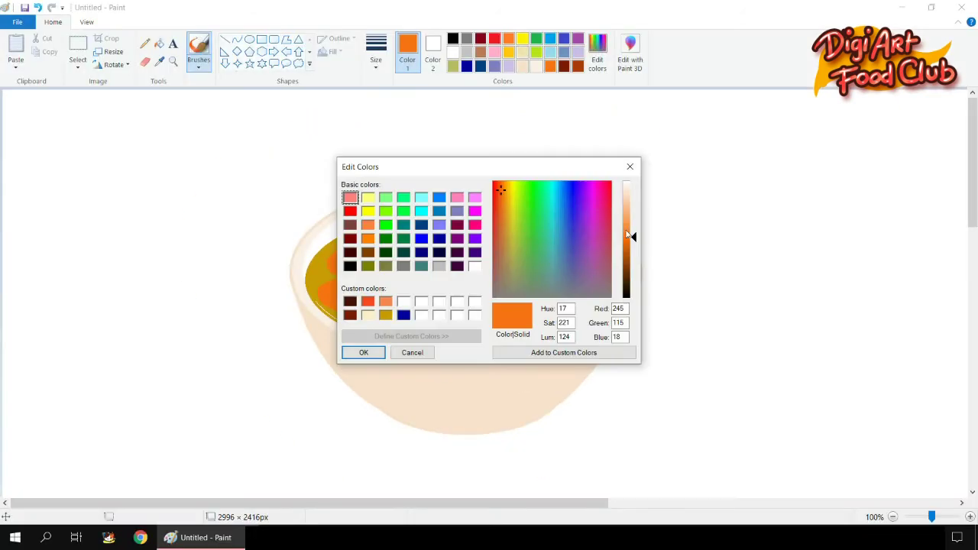
- Mix a lighter tint of the orange and brush the inner and lower contours of the three outlined pieces
left_click_drag(631, 237, 633, 220)
left_click(363, 352)
mouse_move(350, 272)
left_mouse_down()
mouse_move(377, 231)
mouse_move(436, 258)
mouse_move(420, 262)
left_mouse_up()
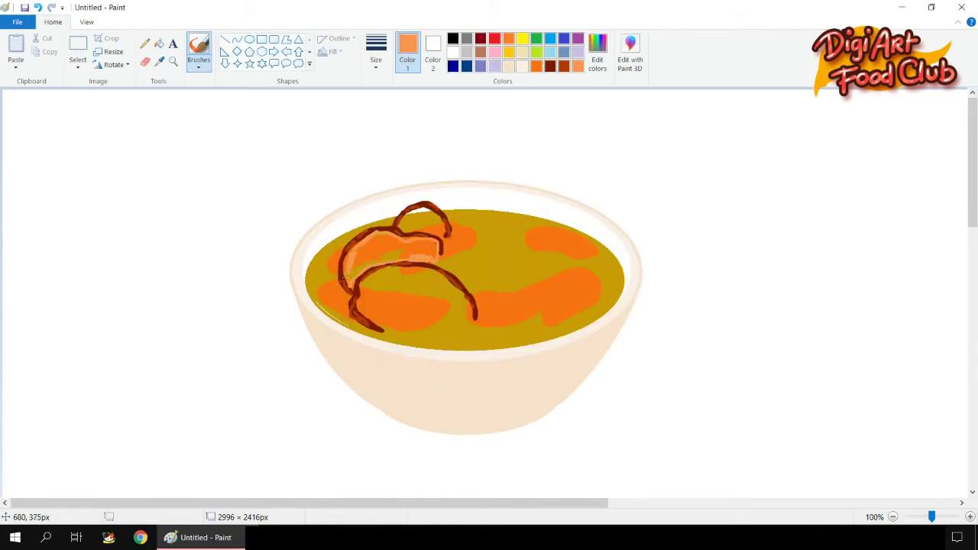
mouse_move(345, 268)
left_mouse_down()
mouse_move(356, 252)
mouse_move(349, 276)
mouse_move(384, 238)
left_mouse_up()
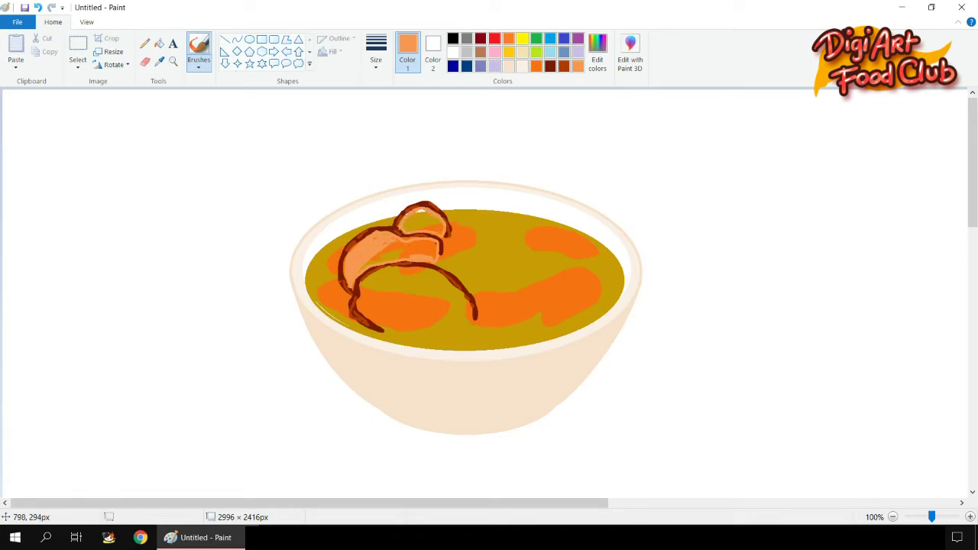
left_click_drag(386, 330, 466, 321)
- Fill the enclosed areas of the three outlined pieces with the light orange
left_click(159, 43)
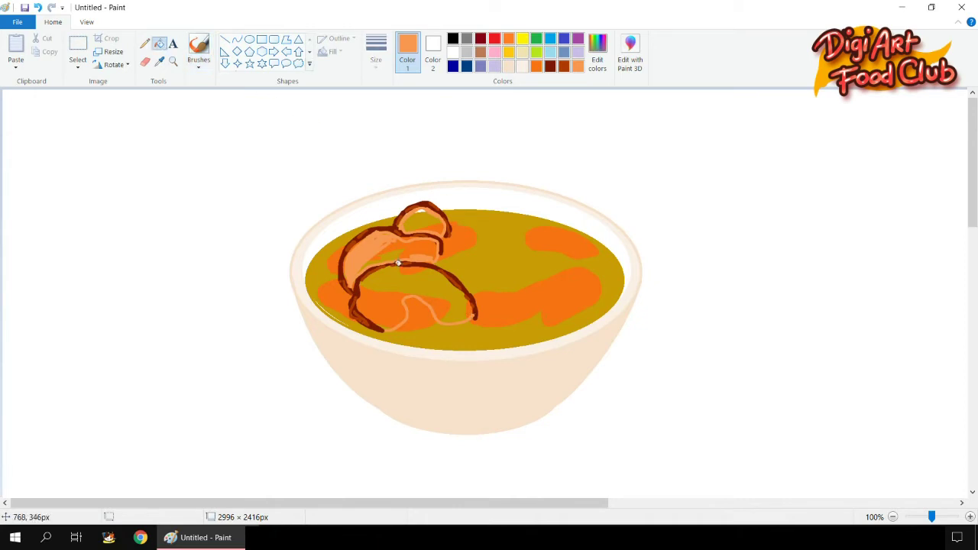
left_click(428, 292)
left_click(412, 252)
left_click(374, 306)
left_click(420, 223)
left_click(398, 244)
left_click(373, 257)
left_click(436, 227)
- Brush light orange over the remaining gaps and seams inside the three filled pieces
left_click(199, 47)
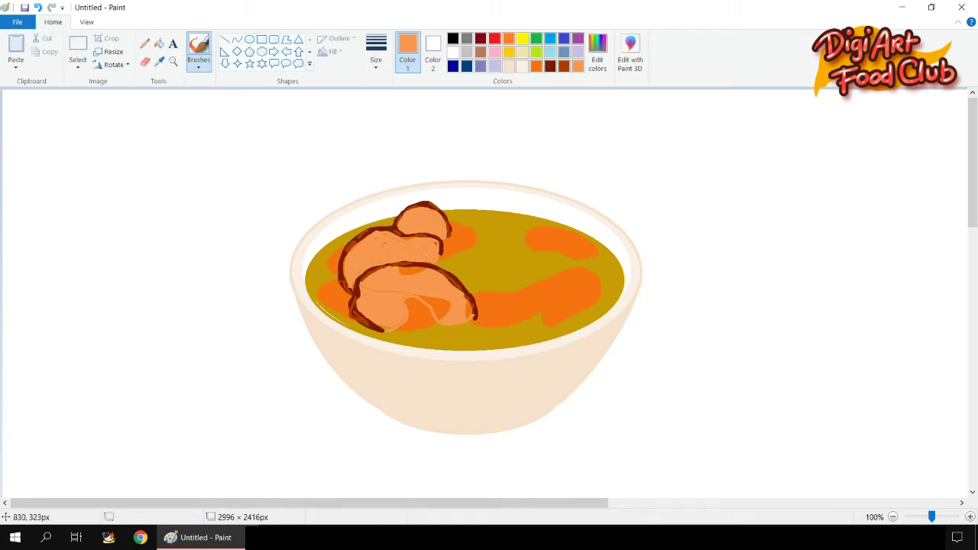
left_click_drag(356, 243, 346, 248)
left_click_drag(402, 269, 425, 273)
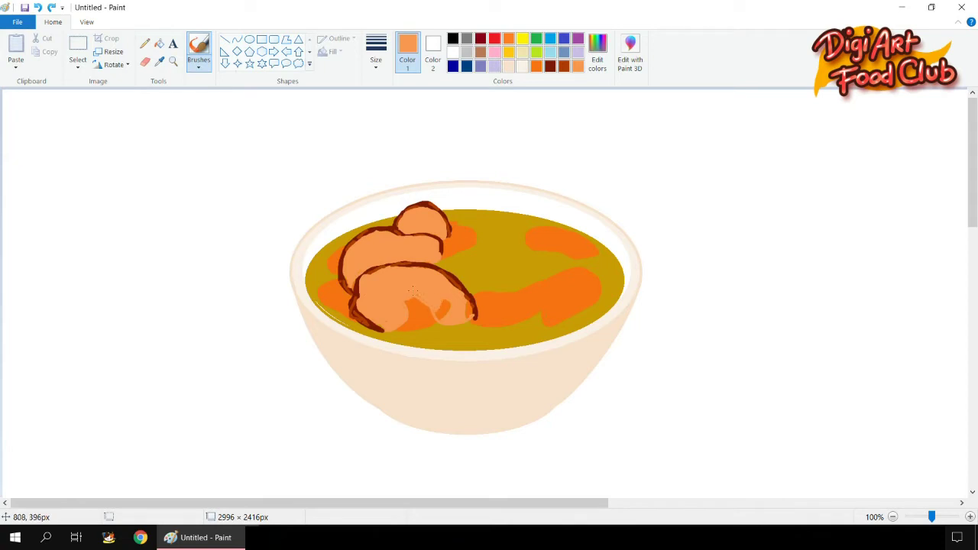
- Cover the last gap in the front piece, then mix a paler orange and brush lighter patches across all three pieces
left_click_drag(468, 297, 474, 313)
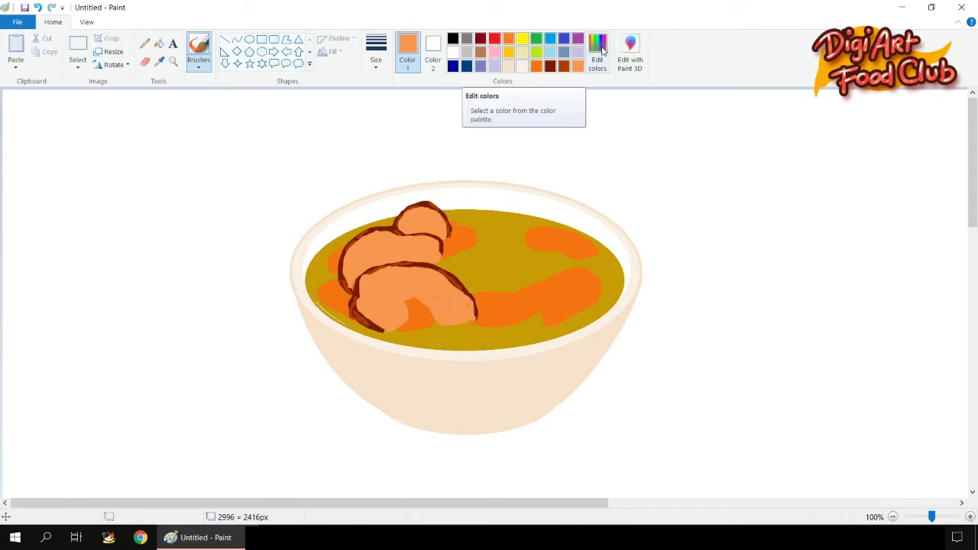
left_click(598, 53)
left_click(625, 210)
left_click(503, 191)
left_click(363, 352)
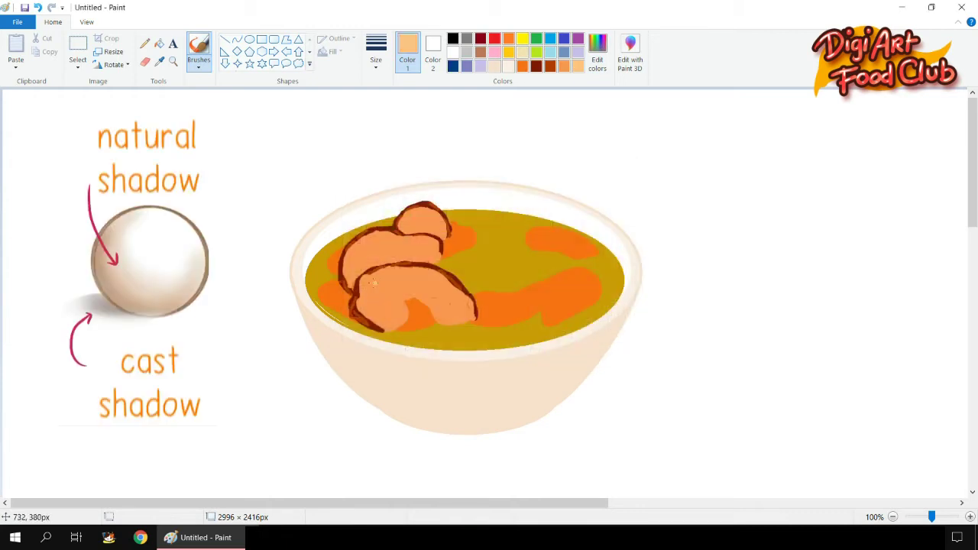
mouse_move(375, 284)
left_mouse_down()
mouse_move(398, 316)
mouse_move(393, 280)
mouse_move(416, 282)
mouse_move(390, 275)
mouse_move(368, 282)
mouse_move(406, 282)
mouse_move(394, 285)
mouse_move(398, 296)
mouse_move(402, 282)
mouse_move(417, 295)
mouse_move(436, 281)
mouse_move(425, 294)
mouse_move(436, 283)
mouse_move(454, 316)
mouse_move(432, 313)
left_mouse_up()
mouse_move(359, 263)
left_mouse_down()
mouse_move(380, 246)
mouse_move(358, 245)
mouse_move(467, 249)
left_mouse_up()
mouse_move(435, 219)
left_mouse_down()
mouse_move(441, 232)
mouse_move(407, 223)
mouse_move(430, 220)
left_mouse_up()
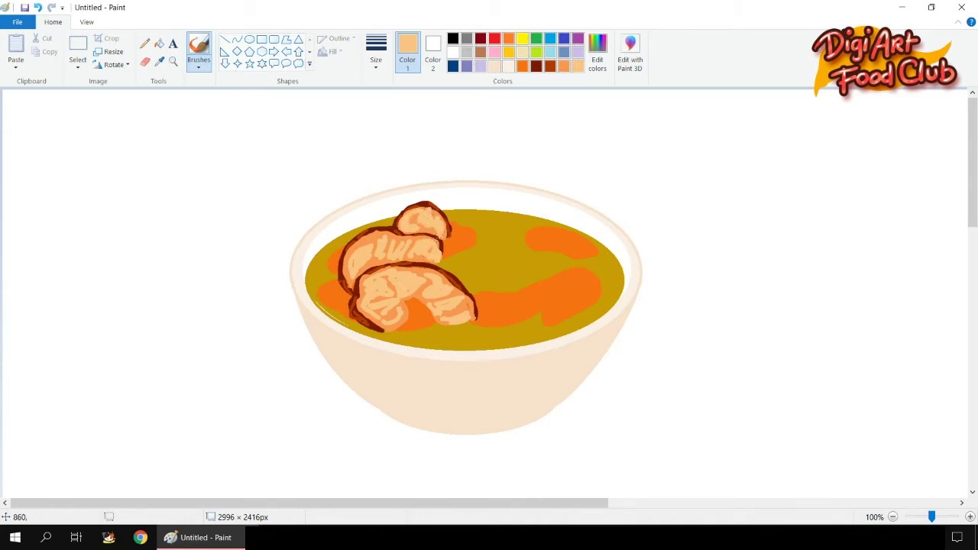
- Mix a pale cream yellow from the beige swatch and dab small highlights on the three meat pieces
left_click(508, 66)
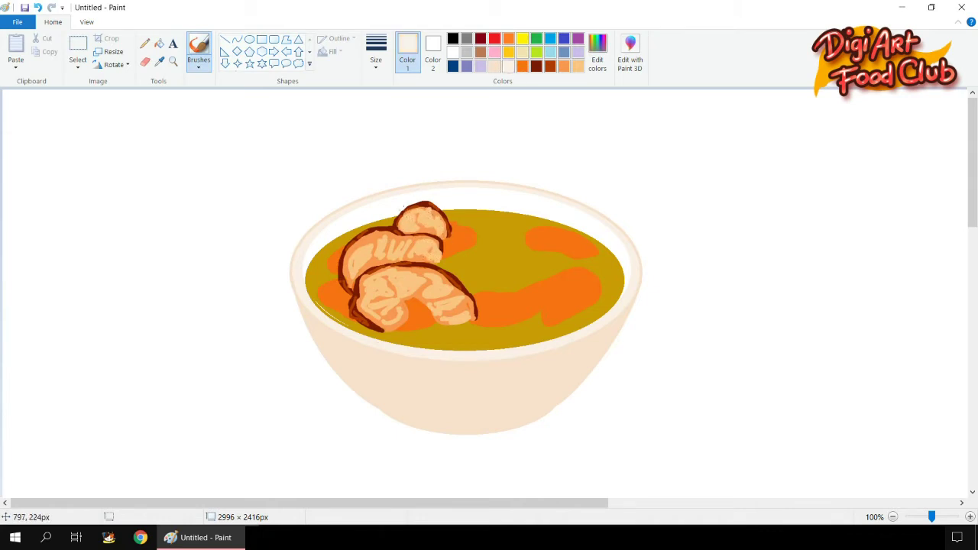
left_click(494, 66)
left_click(603, 57)
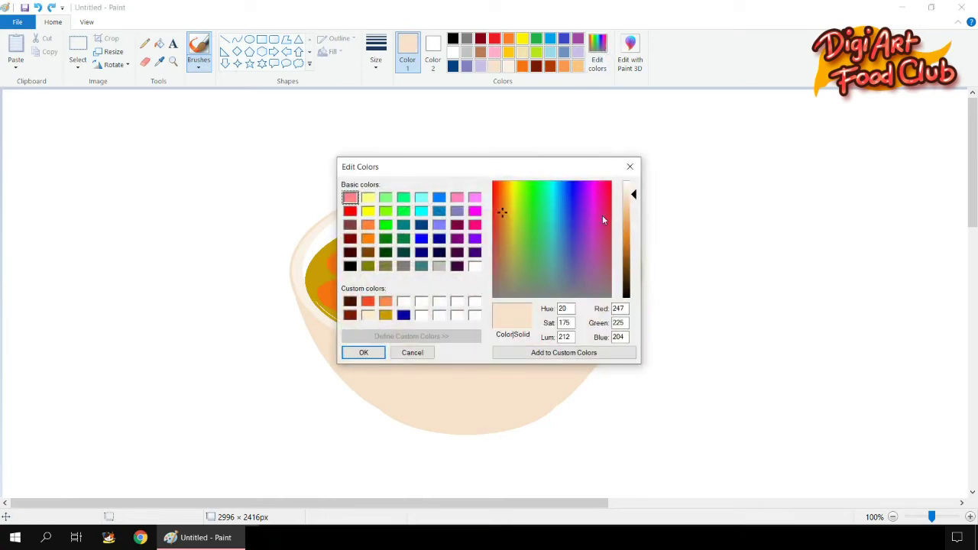
left_click_drag(626, 200, 627, 195)
left_click(504, 204)
left_click(512, 212)
left_click(364, 352)
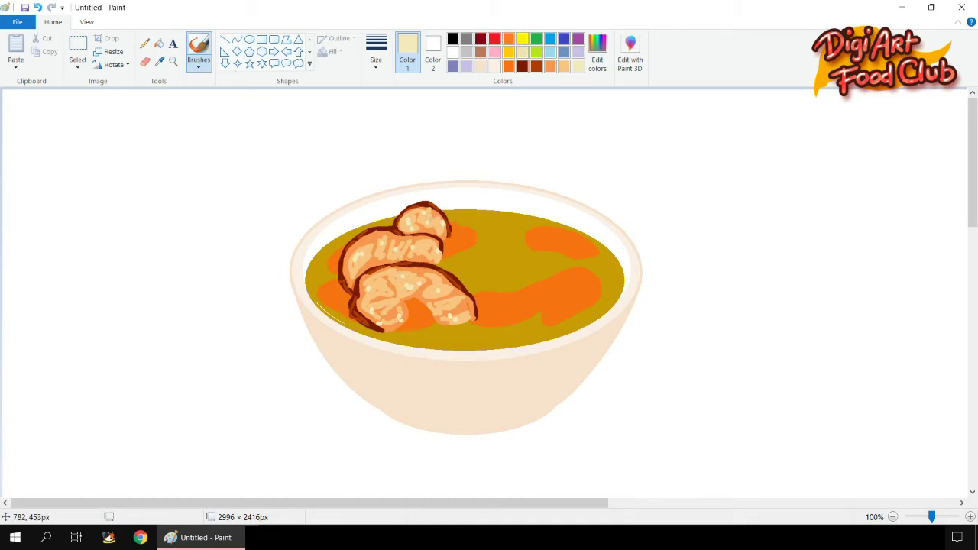
- Mix a golden orange (RGB 248, 174, 37) and brush one wavy noodle strand across the front of the soup
left_click(550, 66)
left_click(586, 64)
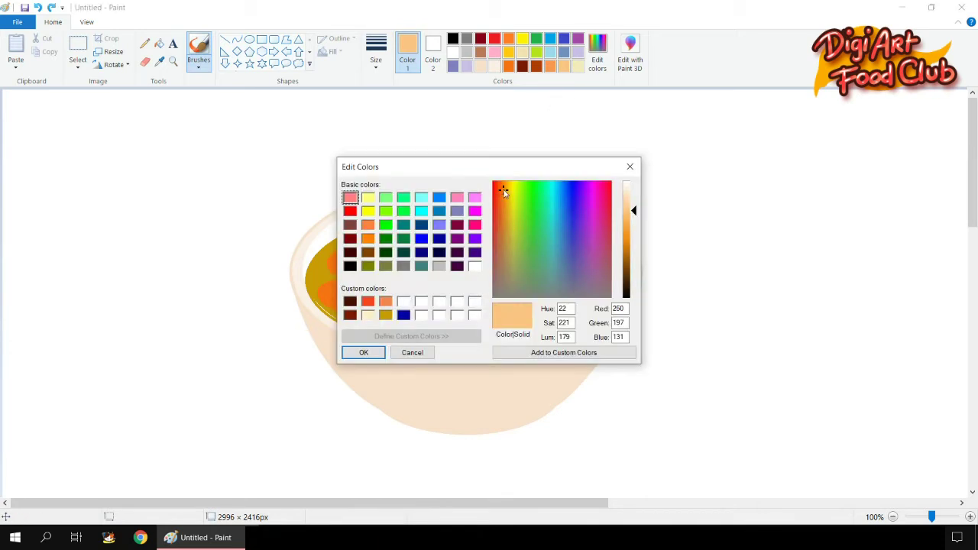
left_click_drag(628, 221, 631, 231)
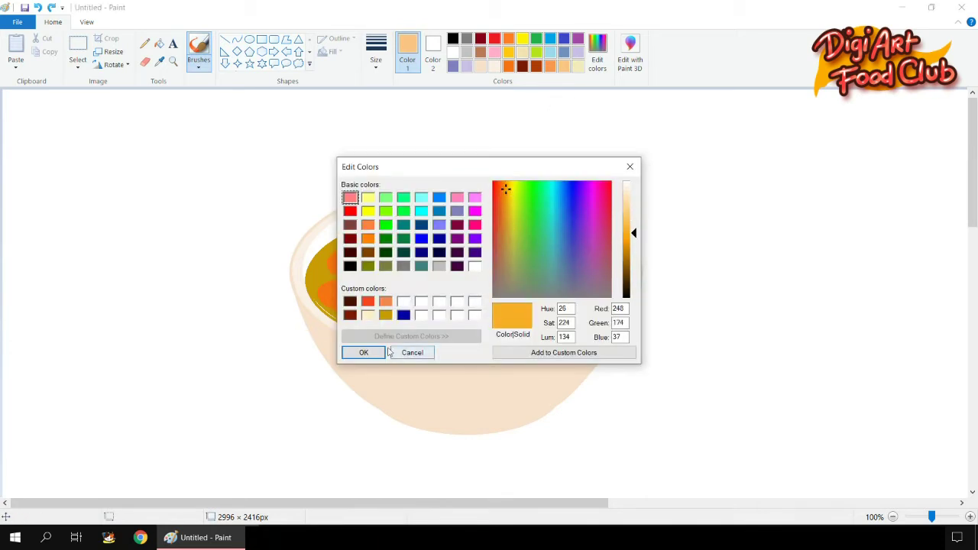
left_click(363, 353)
left_click(470, 335)
mouse_move(433, 337)
left_mouse_down()
mouse_move(461, 343)
mouse_move(541, 309)
left_mouse_up()
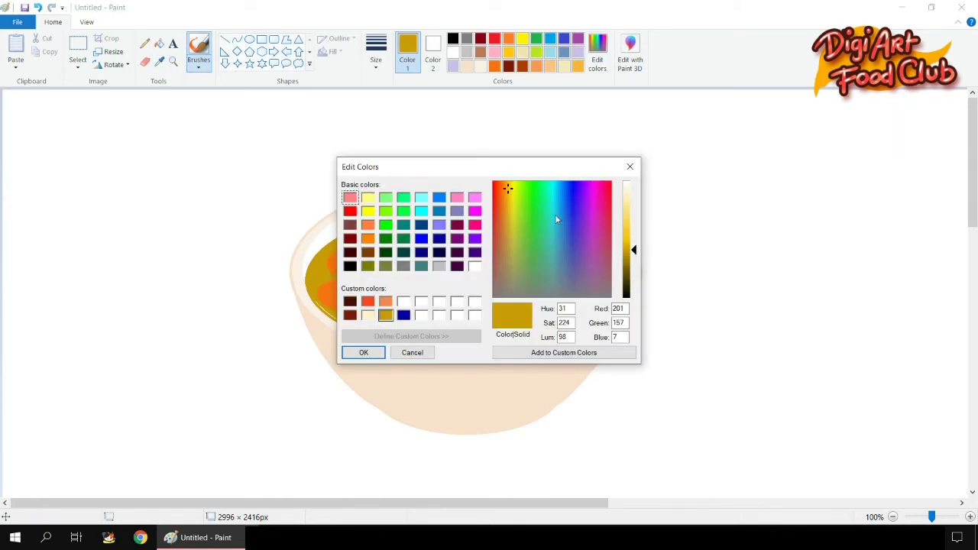
- Mix a browner shade of the golden soup color and fill the soup areas around the noodle strand
left_click(505, 189)
left_click_drag(505, 189, 506, 196)
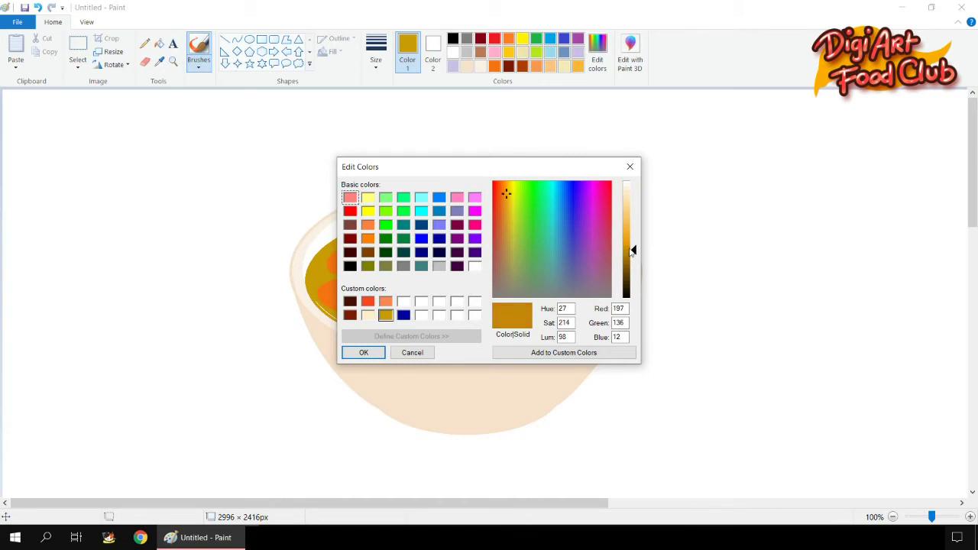
left_click(508, 194)
left_click(364, 353)
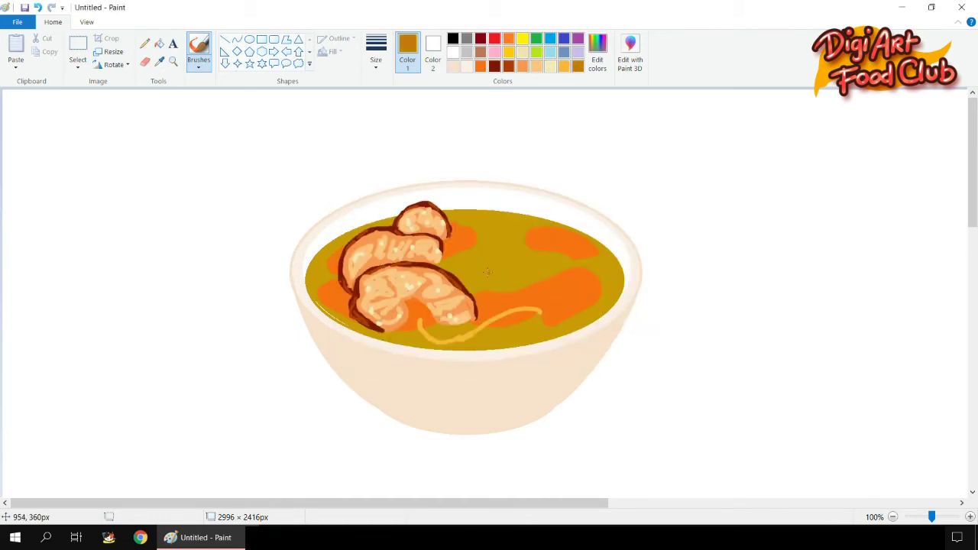
left_click(159, 44)
left_click(499, 260)
left_click(450, 328)
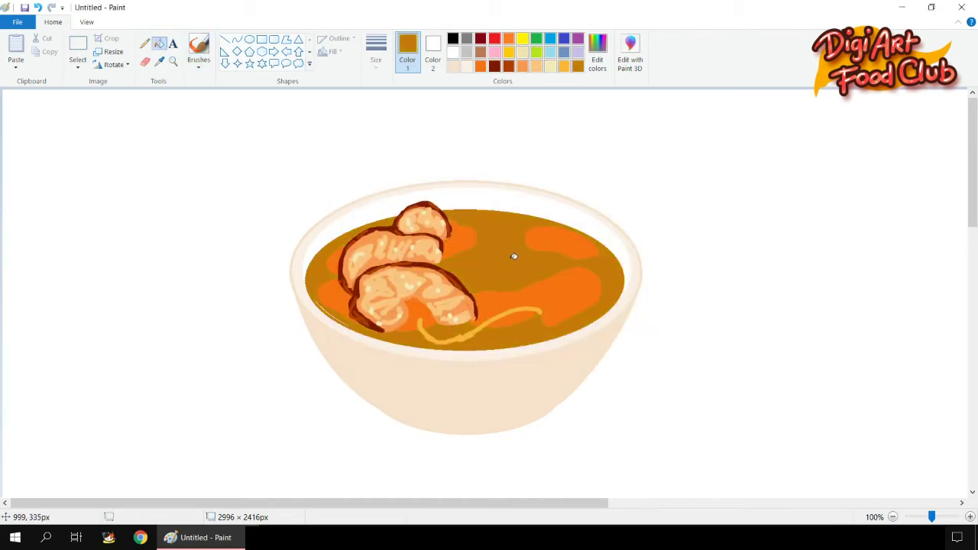
- Pick up the noodle's golden orange and brush a tangle of wavy noodles beside and in front of the meat
left_click(159, 61)
left_click(473, 331)
left_click(199, 50)
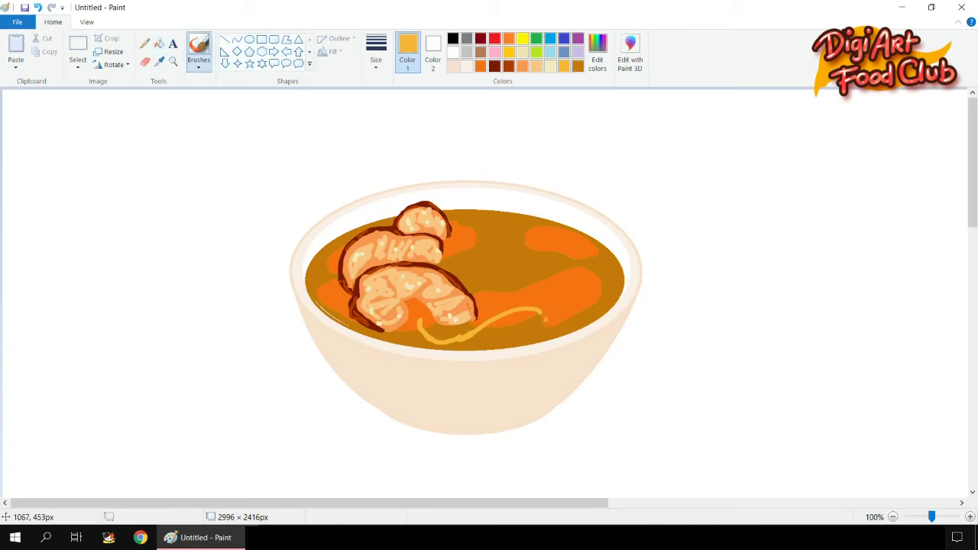
mouse_move(540, 312)
left_mouse_down()
mouse_move(592, 288)
mouse_move(511, 285)
mouse_move(498, 295)
mouse_move(562, 294)
mouse_move(519, 268)
mouse_move(569, 279)
mouse_move(508, 321)
mouse_move(504, 290)
mouse_move(570, 317)
mouse_move(531, 330)
mouse_move(451, 317)
mouse_move(427, 339)
mouse_move(496, 335)
mouse_move(538, 315)
left_mouse_up()
left_click(376, 54)
left_click(490, 277)
left_click_drag(464, 277, 482, 274)
left_click_drag(481, 265, 493, 278)
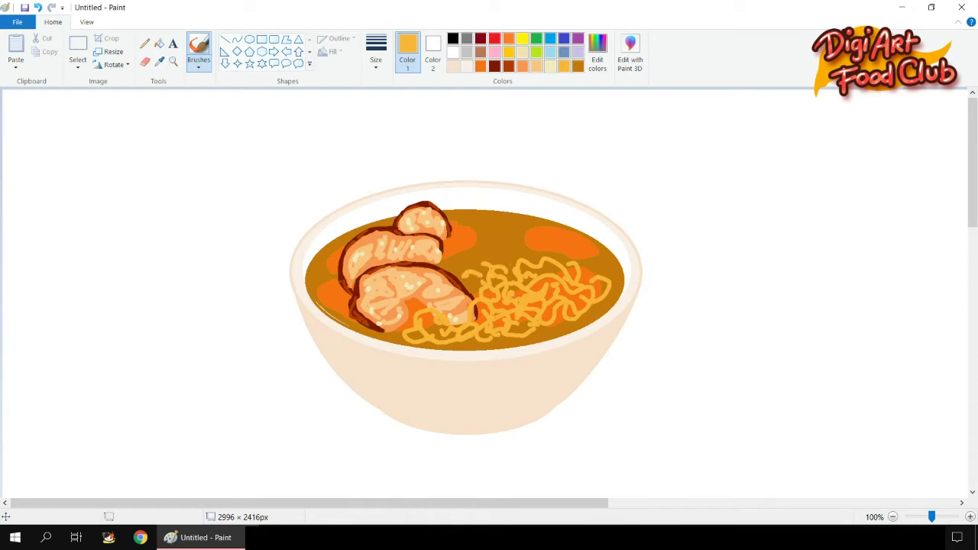
- Mix a lighter yellow-orange (RGB 251, 200, 106) and brush highlight strands over the noodles
left_click(598, 59)
left_click_drag(633, 226, 633, 214)
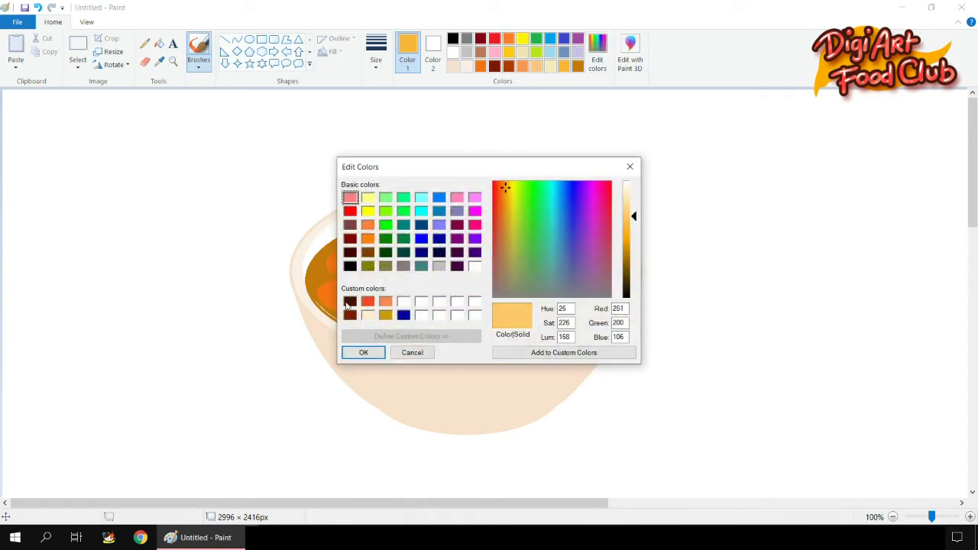
left_click(362, 351)
mouse_move(482, 344)
left_mouse_down()
mouse_move(538, 303)
mouse_move(511, 283)
mouse_move(519, 278)
mouse_move(517, 288)
mouse_move(571, 293)
mouse_move(573, 267)
left_mouse_up()
left_click_drag(463, 273, 486, 287)
mouse_move(596, 291)
left_mouse_down()
mouse_move(601, 285)
mouse_move(556, 265)
mouse_move(468, 297)
mouse_move(485, 294)
mouse_move(459, 278)
left_mouse_up()
left_click_drag(521, 323, 533, 336)
left_click_drag(546, 329, 549, 337)
mouse_move(496, 302)
left_mouse_down()
mouse_move(509, 305)
mouse_move(459, 267)
left_mouse_up()
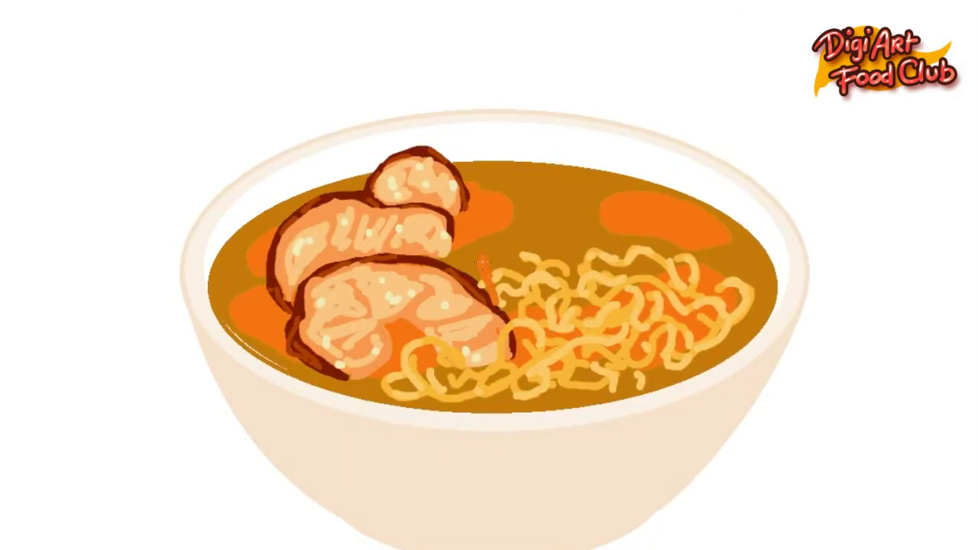
- Mix a red-orange (RGB 241, 77, 5) and brush thin garnish strips between the front meat piece and the noodles
left_click(640, 3)
left_click(795, 219)
left_click(548, 120)
left_click(552, 119)
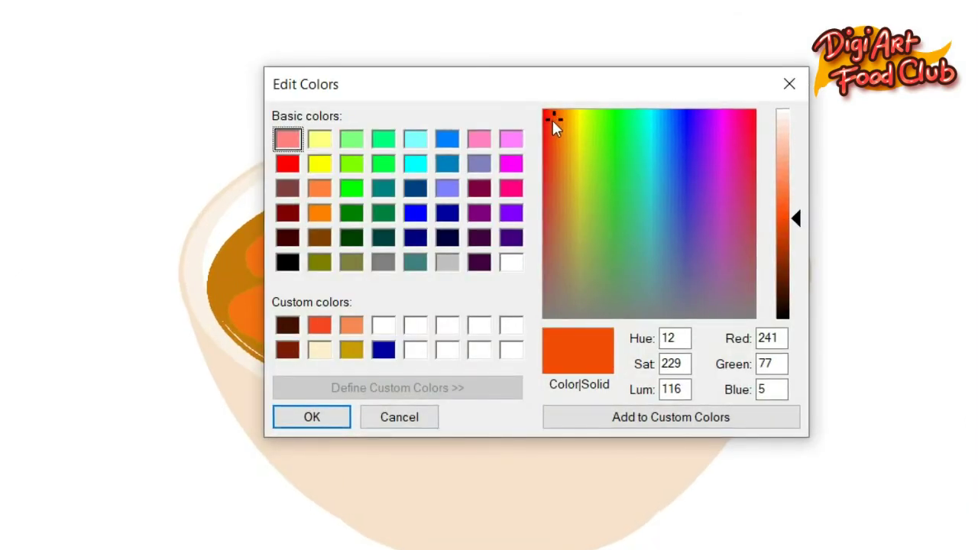
left_click(312, 417)
mouse_move(482, 254)
left_mouse_down()
mouse_move(497, 298)
mouse_move(564, 279)
mouse_move(504, 301)
mouse_move(592, 285)
left_mouse_up()
left_click_drag(500, 288, 523, 267)
mouse_move(493, 287)
left_mouse_down()
mouse_move(475, 276)
mouse_move(486, 290)
left_mouse_up()
left_click_drag(483, 256, 498, 298)
- Change the brush size and add fine accents to the garnish strips and pale highlights to the noodles
left_click(231, 1)
left_click(298, 28)
left_click_drag(526, 268, 510, 282)
mouse_move(508, 285)
left_mouse_down()
mouse_move(542, 277)
mouse_move(545, 306)
left_mouse_up()
left_click_drag(596, 285, 582, 291)
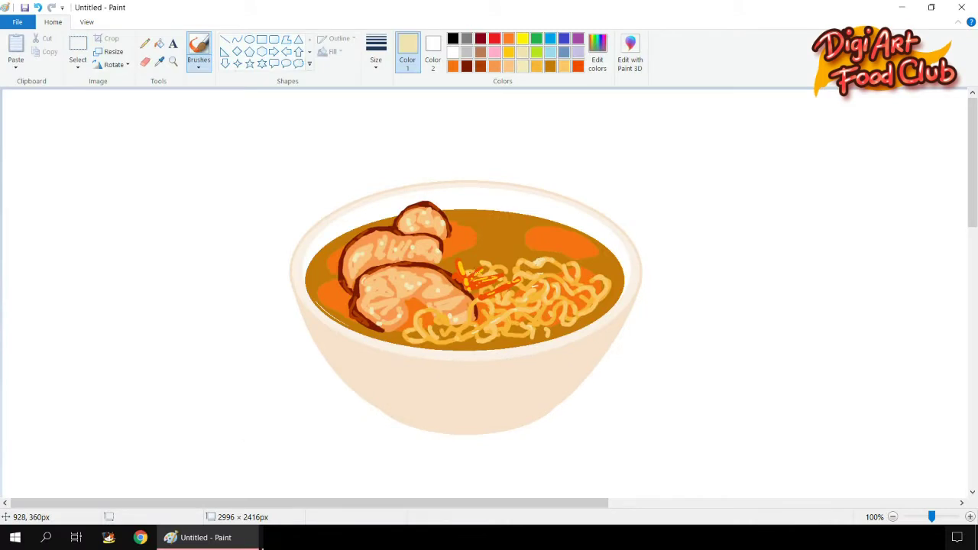
- Mix a dark green (RGB 39, 63, 1) and outline a tilted nori sheet rising behind the two upper meat pieces
left_click(597, 57)
left_click(386, 253)
left_click_drag(527, 185, 520, 186)
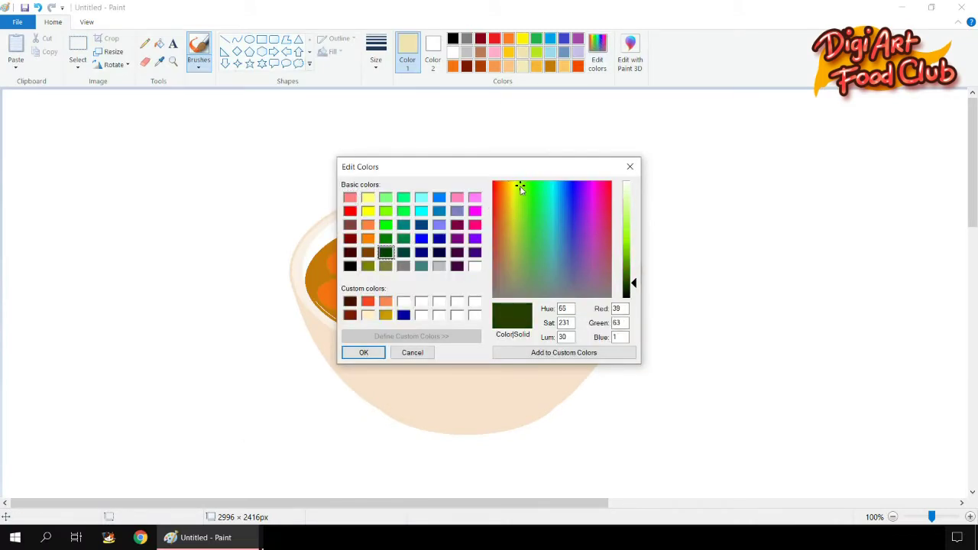
left_click_drag(631, 284, 631, 284)
left_click(364, 353)
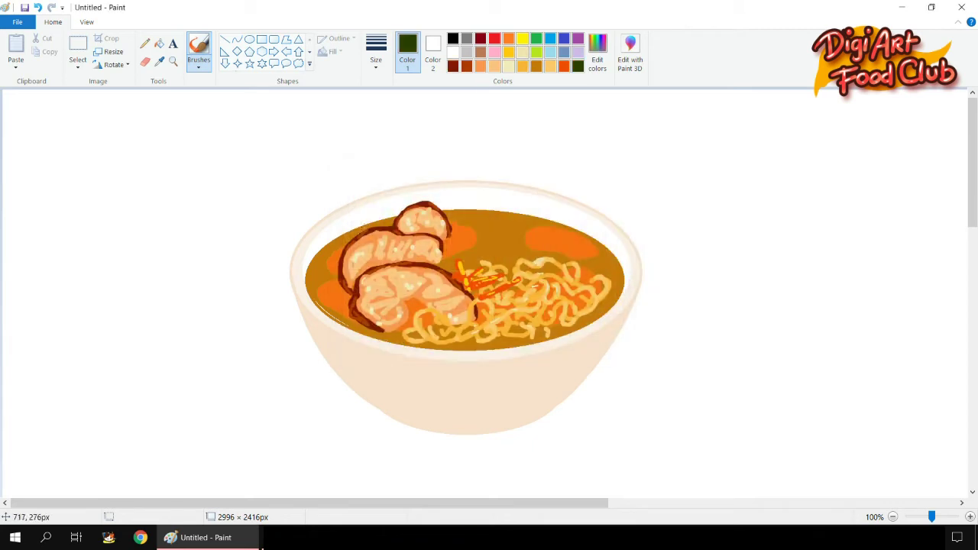
mouse_move(329, 228)
left_mouse_down()
mouse_move(317, 191)
mouse_move(350, 168)
mouse_move(373, 161)
mouse_move(403, 208)
left_mouse_up()
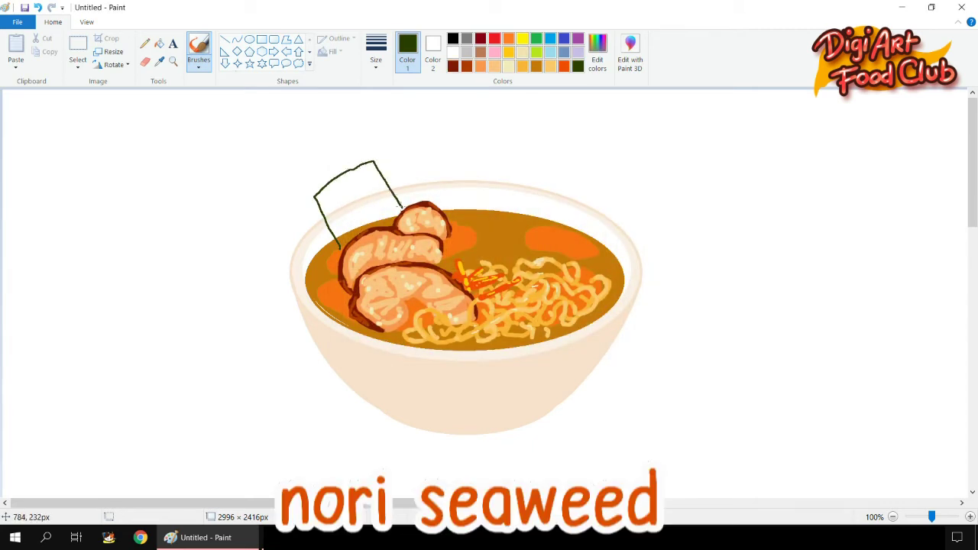
left_click_drag(334, 234, 313, 197)
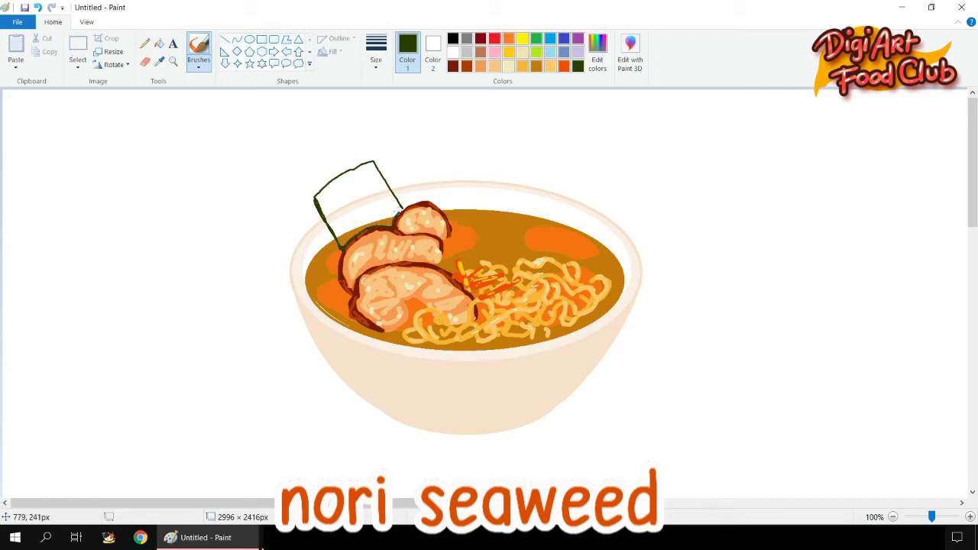
- Fill the tilted nori sheet with dark green and brush over its remaining gaps and edges
left_click(159, 43)
left_click(355, 187)
left_click(363, 206)
left_click(386, 222)
left_click(199, 48)
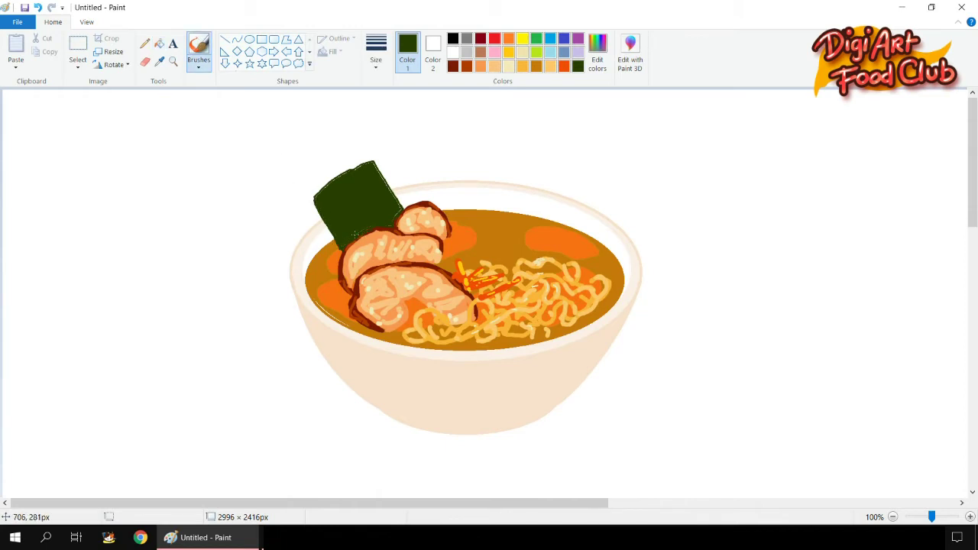
mouse_move(397, 200)
left_mouse_down()
mouse_move(379, 168)
mouse_move(316, 185)
left_mouse_up()
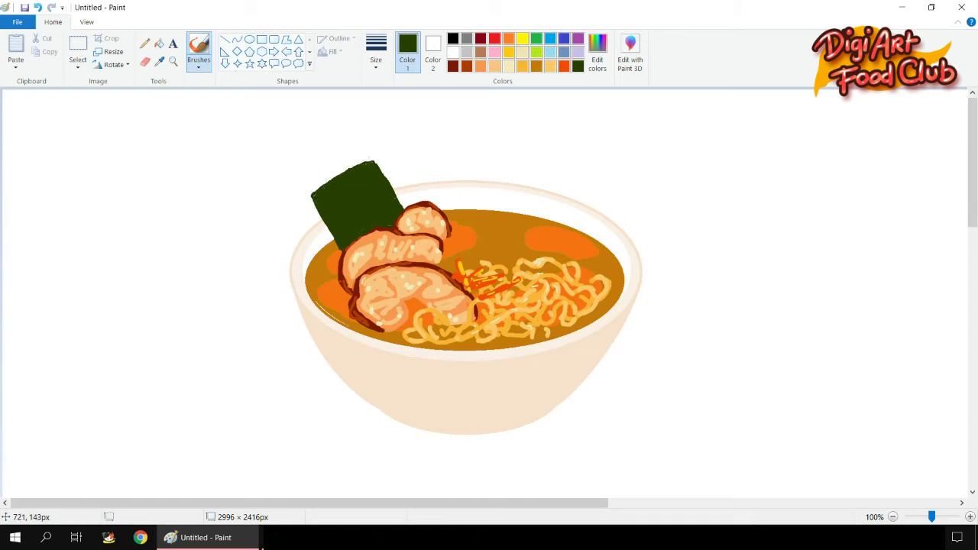
- Outline a second, upright nori sheet behind the smallest meat piece and color it dark green
mouse_move(400, 200)
left_mouse_down()
mouse_move(406, 155)
mouse_move(465, 155)
mouse_move(477, 198)
left_mouse_up()
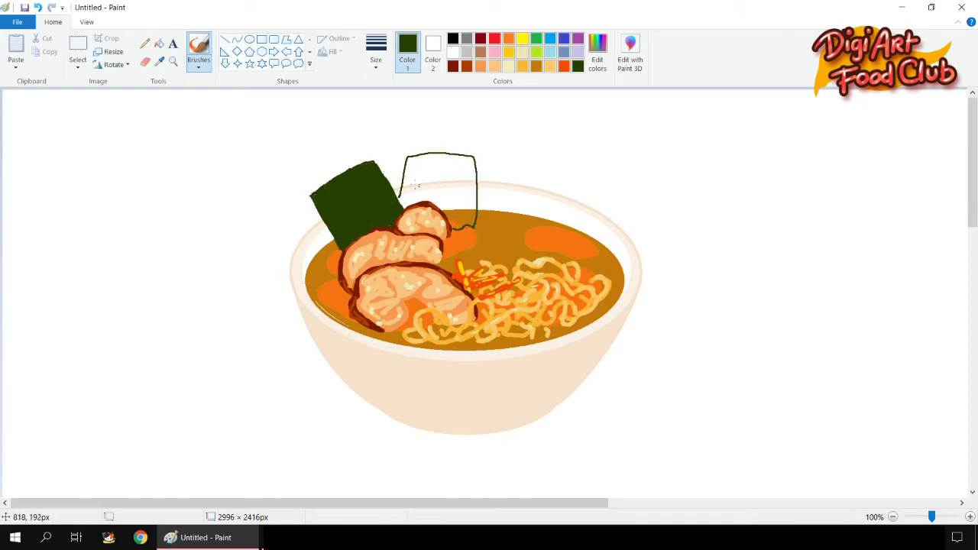
left_click(159, 45)
left_click(422, 160)
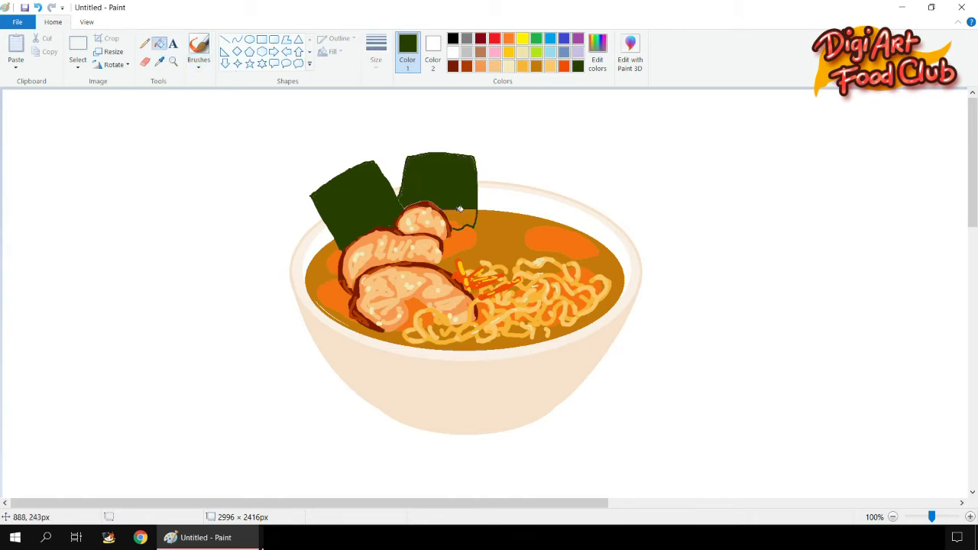
left_click(198, 47)
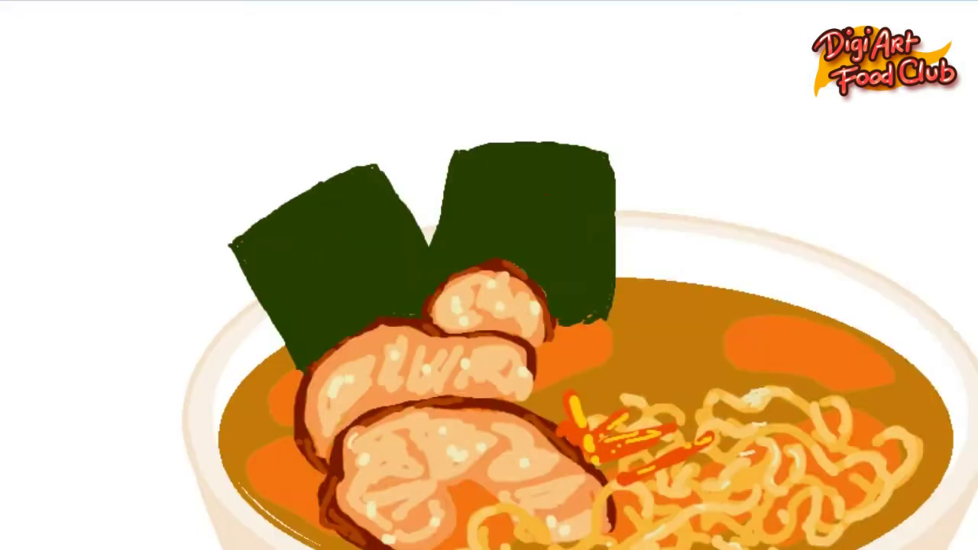
- Mix a lighter green from the nori color and brush short texture flecks over the tilted nori sheet
left_click(597, 52)
left_click_drag(634, 282, 633, 276)
left_click(962, 433)
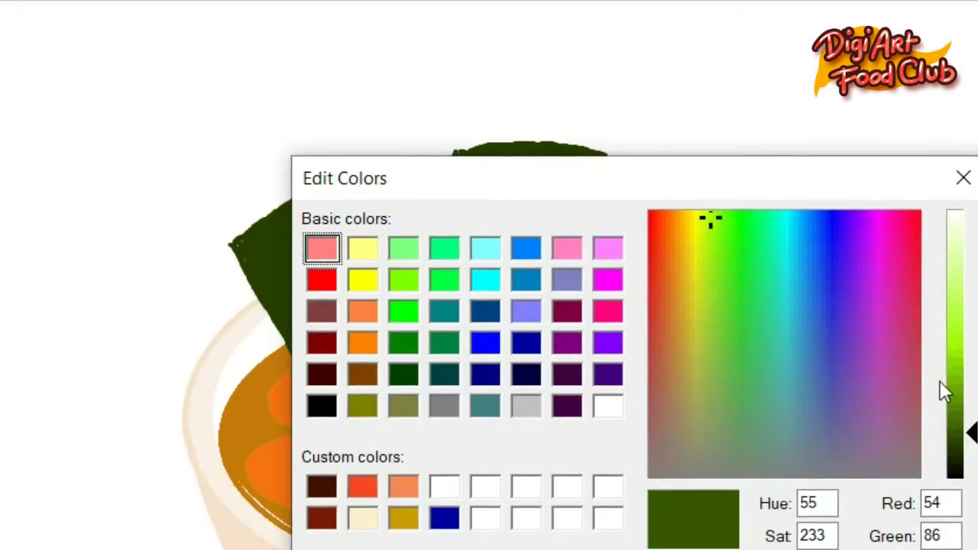
left_click(351, 549)
mouse_move(258, 243)
left_mouse_down()
mouse_move(249, 250)
mouse_move(277, 225)
left_mouse_up()
left_click(256, 1)
left_click(359, 169)
left_click_drag(288, 260, 282, 277)
left_click_drag(266, 273, 272, 275)
mouse_move(325, 204)
left_mouse_down()
mouse_move(314, 209)
mouse_move(317, 239)
left_mouse_up()
mouse_move(341, 188)
left_mouse_down()
mouse_move(368, 204)
mouse_move(351, 231)
left_mouse_up()
left_click_drag(397, 231, 371, 244)
left_click_drag(335, 248, 328, 264)
left_click(401, 280)
left_click(256, 1)
left_click(382, 17)
left_click(382, 280)
left_click_drag(280, 291, 295, 285)
left_click(369, 259)
- Brush short lighter green texture flecks over the upright nori sheet
left_click_drag(470, 180, 467, 189)
left_click_drag(481, 212, 487, 242)
mouse_move(510, 173)
left_mouse_down()
mouse_move(532, 208)
mouse_move(525, 158)
left_mouse_up()
left_click(528, 165)
left_click_drag(597, 178, 596, 191)
left_click_drag(541, 228, 533, 243)
left_click_drag(597, 242, 596, 261)
left_click_drag(583, 238, 583, 252)
left_click_drag(452, 219, 444, 231)
left_click(558, 291)
left_click_drag(554, 221, 573, 214)
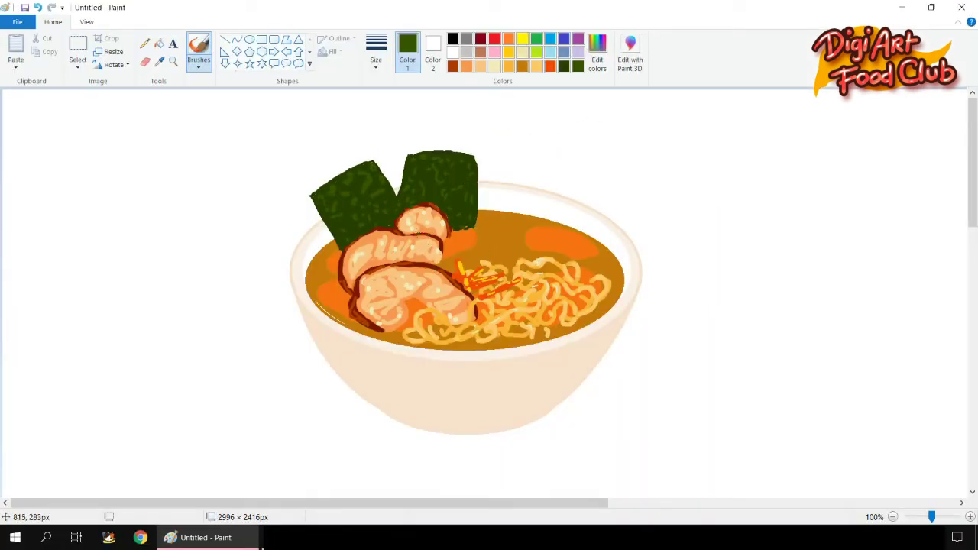
- Mix an off-white from a pale swatch, choose a brush size, and brush crisscrossing strands over the center of the soup
left_click(522, 52)
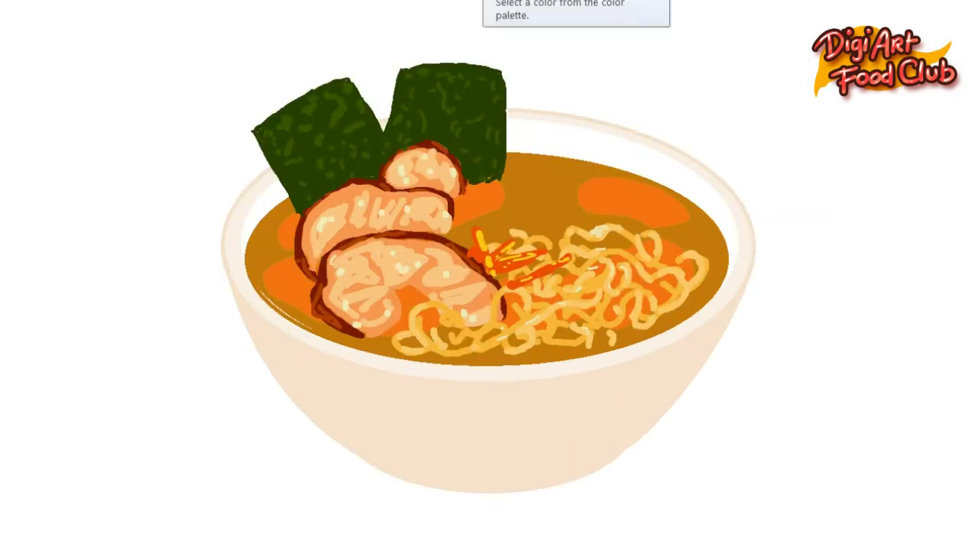
left_click(500, 2)
left_click(731, 121)
left_click(730, 124)
left_click(549, 188)
left_click(333, 368)
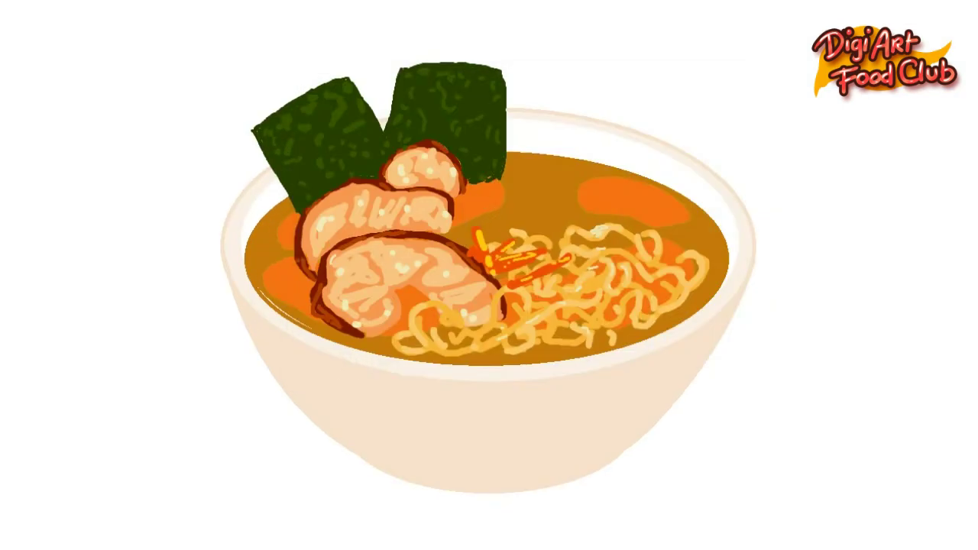
left_click(264, 2)
left_click(343, 87)
left_click_drag(464, 243, 591, 220)
left_click_drag(463, 207, 561, 232)
left_click_drag(554, 189, 456, 240)
left_click_drag(493, 169, 551, 246)
mouse_move(463, 155)
left_mouse_down()
mouse_move(495, 175)
mouse_move(471, 206)
mouse_move(528, 166)
mouse_move(442, 222)
mouse_move(534, 252)
left_mouse_up()
left_click_drag(529, 233, 563, 256)
left_click_drag(605, 199, 570, 241)
left_click_drag(560, 187, 462, 237)
left_click_drag(502, 178, 541, 235)
left_click_drag(549, 216, 479, 214)
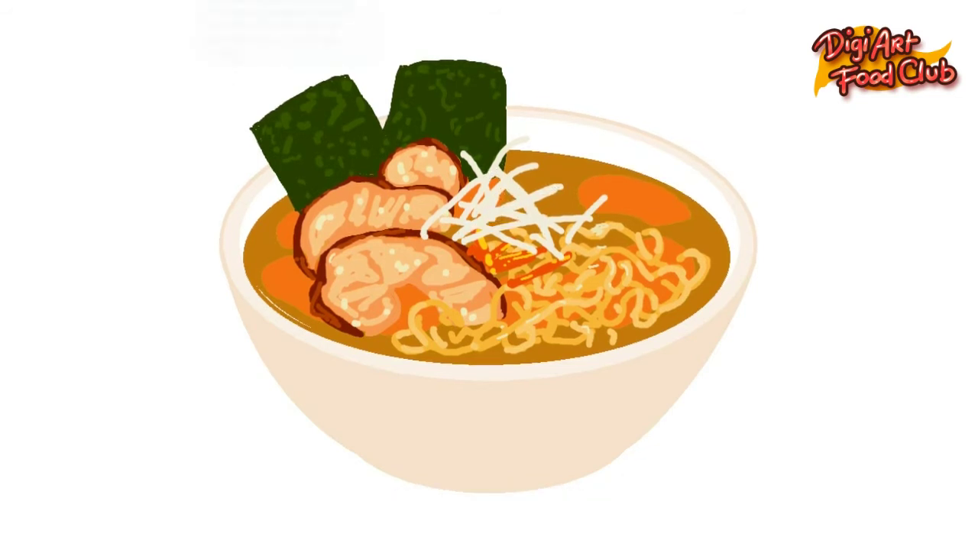
- Brush brighter white highlights along several of the crisscrossing strands
left_click_drag(502, 157, 464, 229)
left_click_drag(547, 190, 470, 226)
mouse_move(499, 174)
left_mouse_down()
mouse_move(541, 237)
mouse_move(482, 235)
left_mouse_up()
left_click_drag(555, 216, 589, 219)
left_click_drag(605, 198, 566, 241)
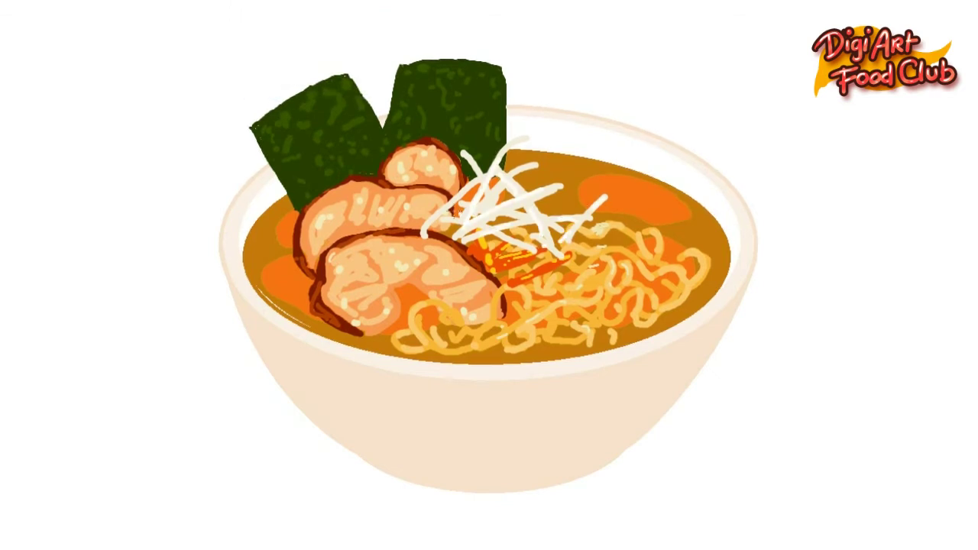
- Dab bright green accents on the ends of the white strands
left_click_drag(527, 138, 521, 138)
mouse_move(458, 233)
left_mouse_down()
mouse_move(467, 228)
mouse_move(471, 241)
left_mouse_up()
left_click_drag(516, 214, 526, 216)
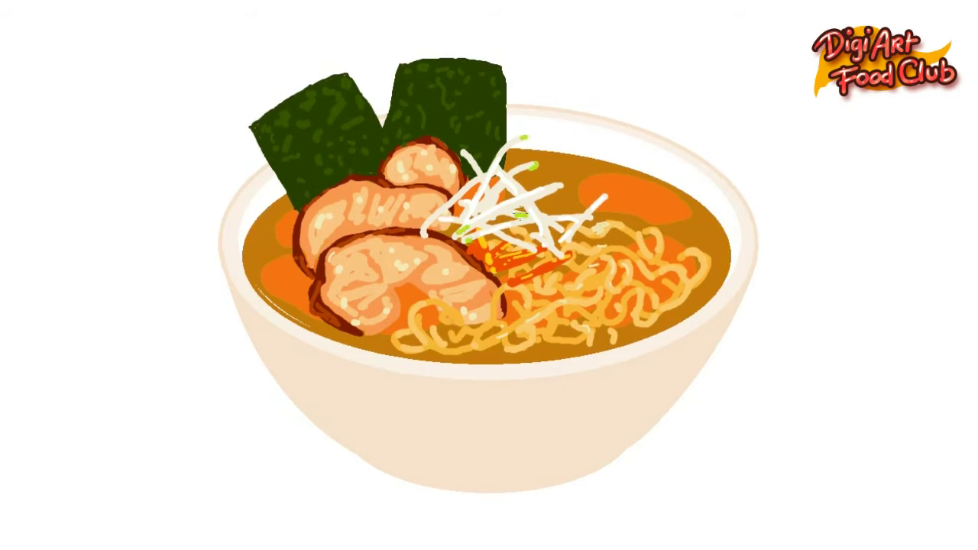
left_click(422, 232)
left_click(462, 153)
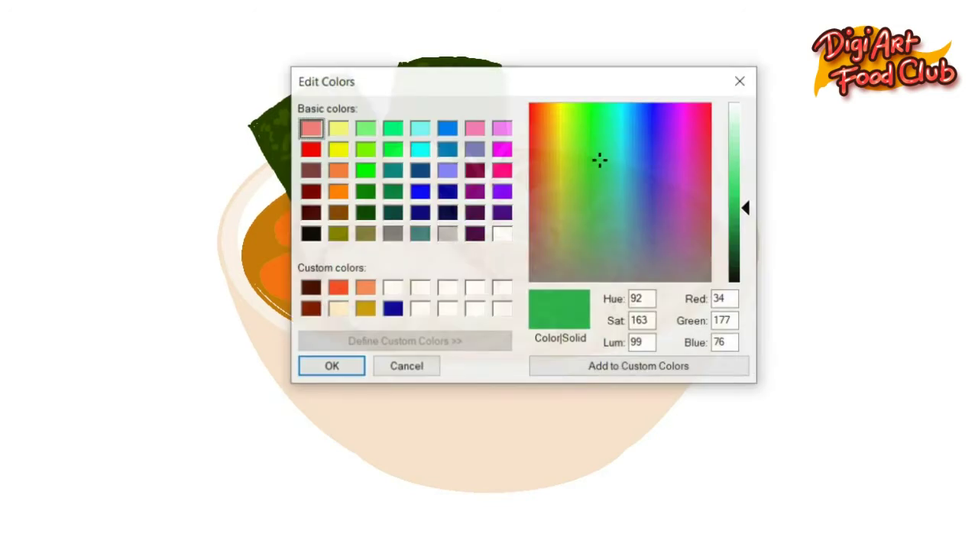
- Mix a green and brush small scallion rings and dots over the crisscrossing white strands
left_click(581, 153)
left_click(330, 367)
left_click(484, 223)
left_click(493, 203)
left_click_drag(482, 197, 482, 199)
left_click(514, 225)
left_click(496, 243)
left_click(480, 198)
left_click(494, 205)
left_click(514, 225)
left_click(483, 223)
left_click_drag(491, 240, 493, 240)
mouse_move(496, 220)
left_mouse_down()
mouse_move(497, 228)
mouse_move(498, 219)
left_mouse_up()
mouse_move(549, 236)
left_mouse_down()
mouse_move(545, 245)
mouse_move(550, 236)
left_mouse_up()
left_click_drag(457, 219, 459, 218)
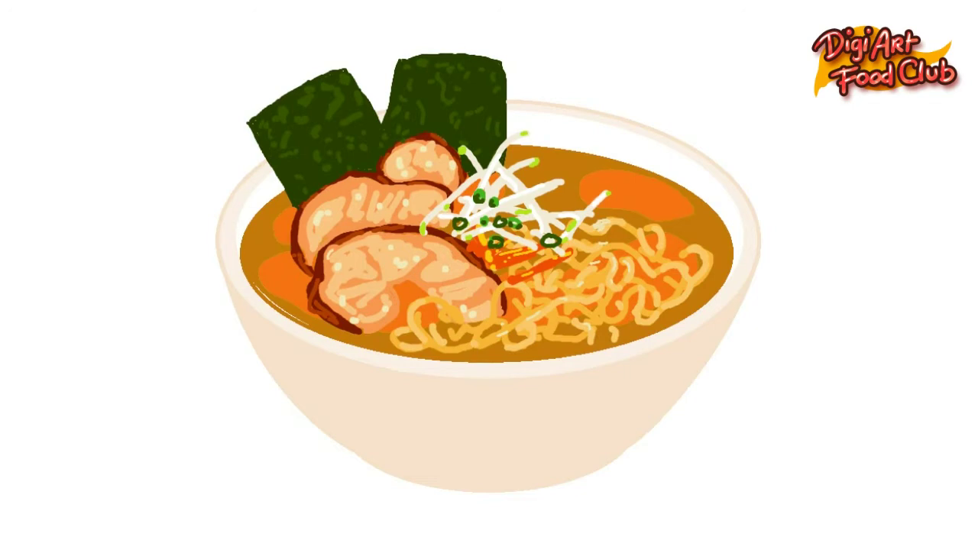
- Brush two pale yellow fish cake slices with scalloped edges over the noodles at the front of the soup
left_click(304, 81)
left_click(613, 233)
mouse_move(461, 288)
left_mouse_down()
mouse_move(468, 298)
mouse_move(523, 306)
mouse_move(531, 341)
mouse_move(462, 336)
mouse_move(454, 307)
mouse_move(466, 327)
mouse_move(520, 336)
mouse_move(527, 313)
mouse_move(489, 298)
mouse_move(503, 316)
left_mouse_up()
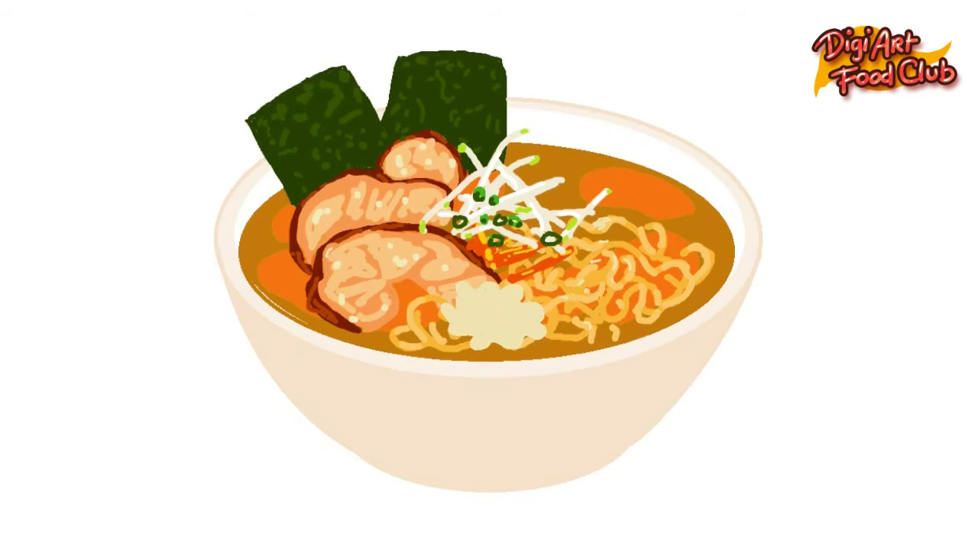
mouse_move(565, 312)
left_mouse_down()
mouse_move(622, 289)
mouse_move(561, 304)
mouse_move(600, 293)
mouse_move(603, 311)
mouse_move(622, 293)
mouse_move(554, 317)
mouse_move(599, 334)
mouse_move(641, 315)
mouse_move(622, 317)
mouse_move(634, 290)
mouse_move(616, 321)
mouse_move(595, 331)
mouse_move(620, 302)
mouse_move(599, 293)
mouse_move(620, 289)
mouse_move(577, 283)
mouse_move(559, 295)
mouse_move(556, 309)
mouse_move(601, 287)
mouse_move(570, 301)
mouse_move(631, 302)
left_mouse_up()
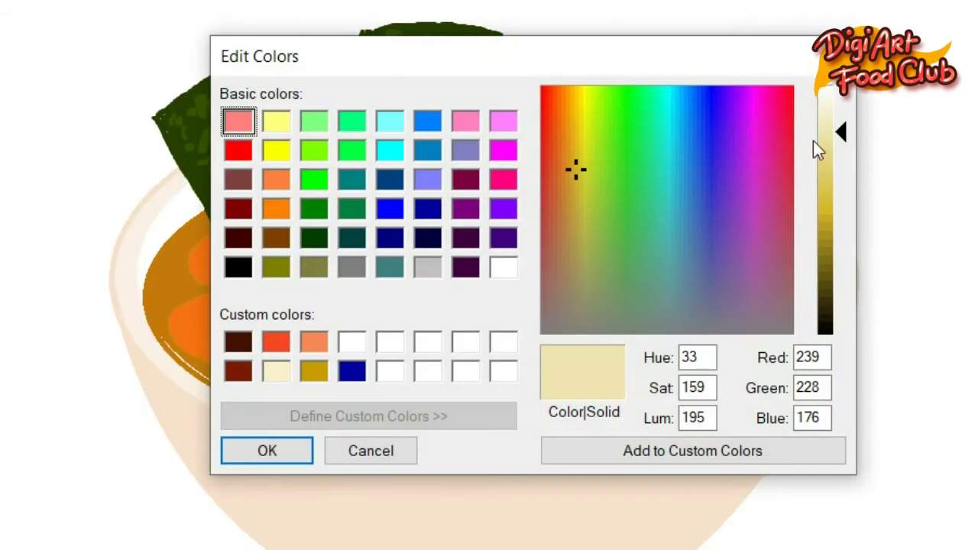
- Shade both fish cake slices with a lighter cream and brush a pink spiral in the center of each
left_click_drag(818, 149, 822, 109)
left_click(280, 451)
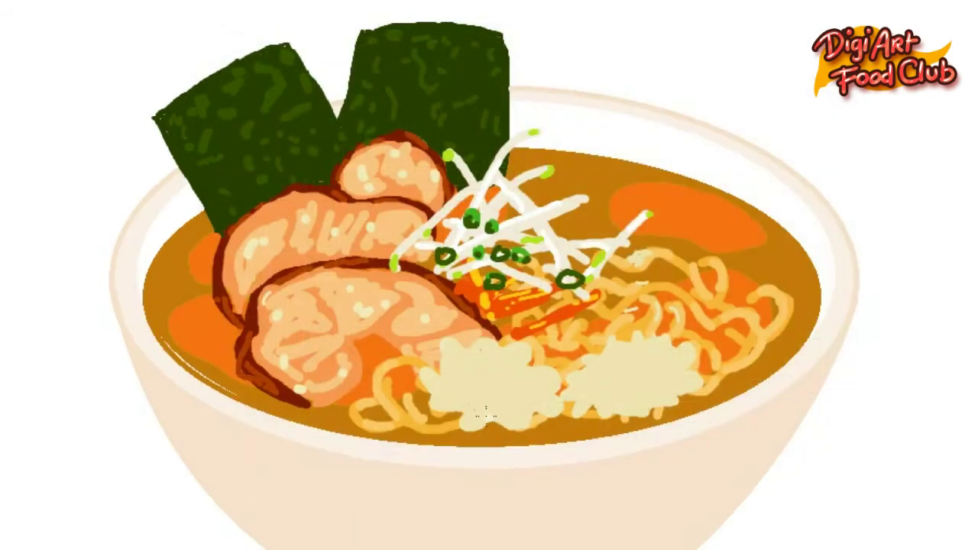
mouse_move(475, 420)
left_mouse_down()
mouse_move(463, 363)
mouse_move(458, 378)
mouse_move(504, 366)
mouse_move(469, 373)
mouse_move(458, 409)
mouse_move(497, 424)
mouse_move(549, 405)
mouse_move(588, 357)
mouse_move(584, 391)
mouse_move(593, 375)
mouse_move(657, 398)
left_mouse_up()
key("ctrl+z")
left_click(710, 216)
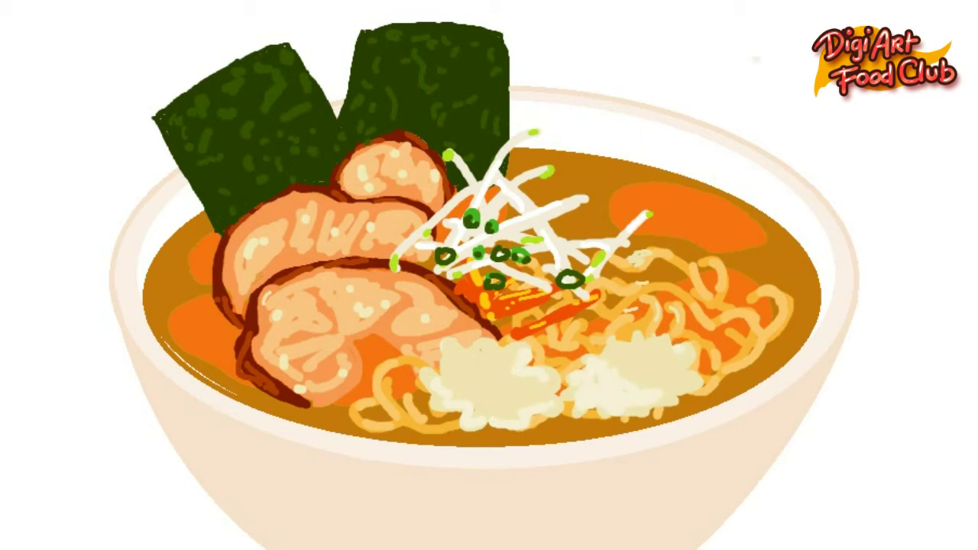
left_click_drag(421, 376, 449, 417)
key("ctrl+z")
left_click_drag(604, 351, 637, 336)
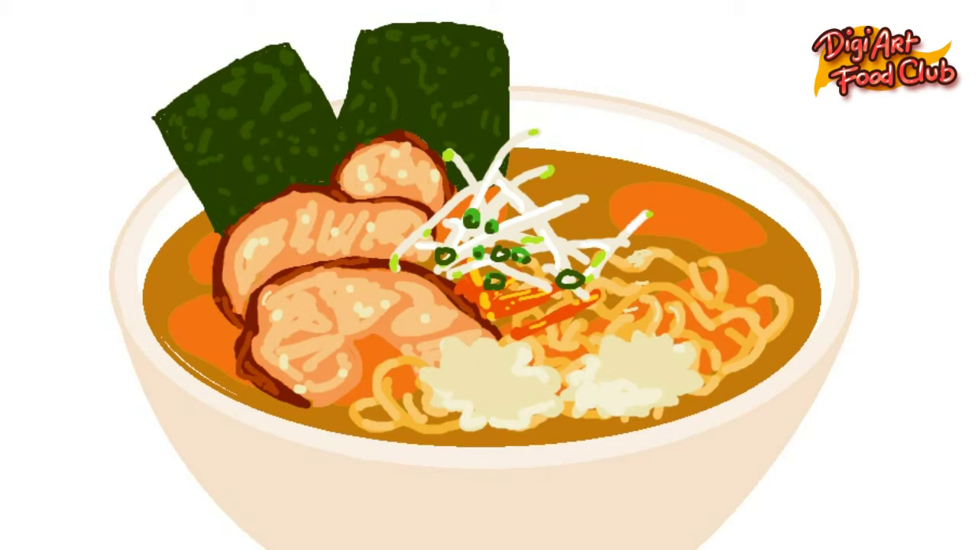
mouse_move(487, 390)
left_mouse_down()
mouse_move(486, 365)
mouse_move(485, 394)
mouse_move(468, 369)
mouse_move(510, 400)
left_mouse_up()
mouse_move(640, 372)
left_mouse_down()
mouse_move(625, 355)
mouse_move(671, 355)
mouse_move(631, 374)
mouse_move(635, 380)
left_mouse_up()
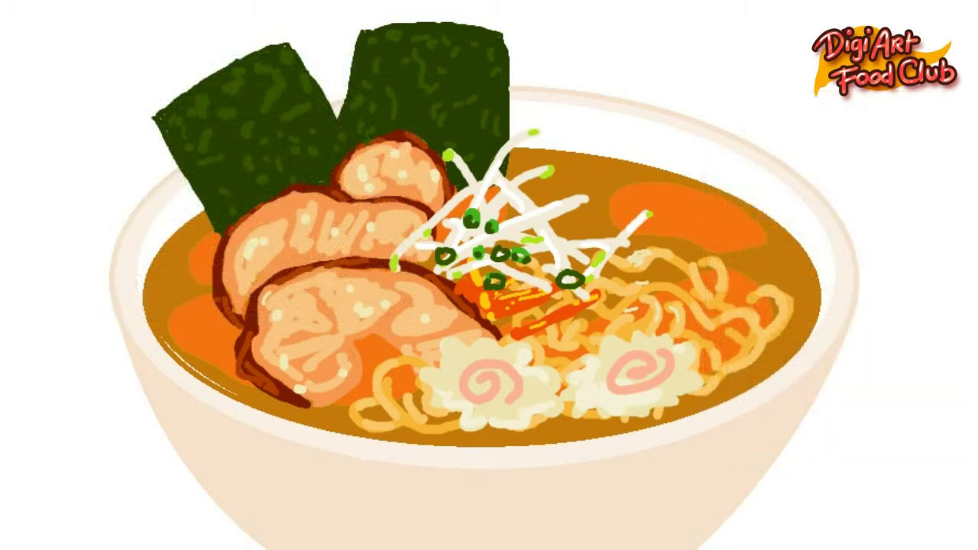
- Brush more curly golden noodles in the soup left of the meat slices and across the back right of the bowl
mouse_move(211, 239)
left_mouse_down()
mouse_move(157, 304)
mouse_move(259, 338)
left_mouse_up()
mouse_move(572, 176)
left_mouse_down()
mouse_move(550, 159)
mouse_move(518, 173)
left_mouse_up()
mouse_move(557, 194)
left_mouse_down()
mouse_move(613, 181)
mouse_move(574, 230)
left_mouse_up()
key("ctrl+z")
left_click(604, 231)
mouse_move(750, 265)
left_mouse_down()
mouse_move(703, 250)
mouse_move(690, 216)
mouse_move(751, 240)
left_mouse_up()
left_click_drag(742, 279, 796, 275)
left_click_drag(664, 202, 675, 199)
left_click(625, 213)
left_click(666, 243)
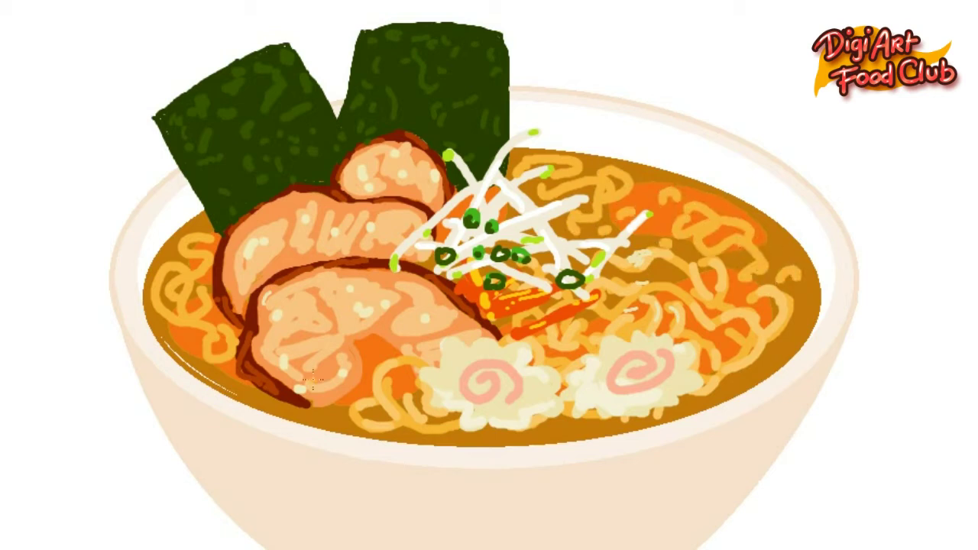
left_click_drag(179, 340, 198, 342)
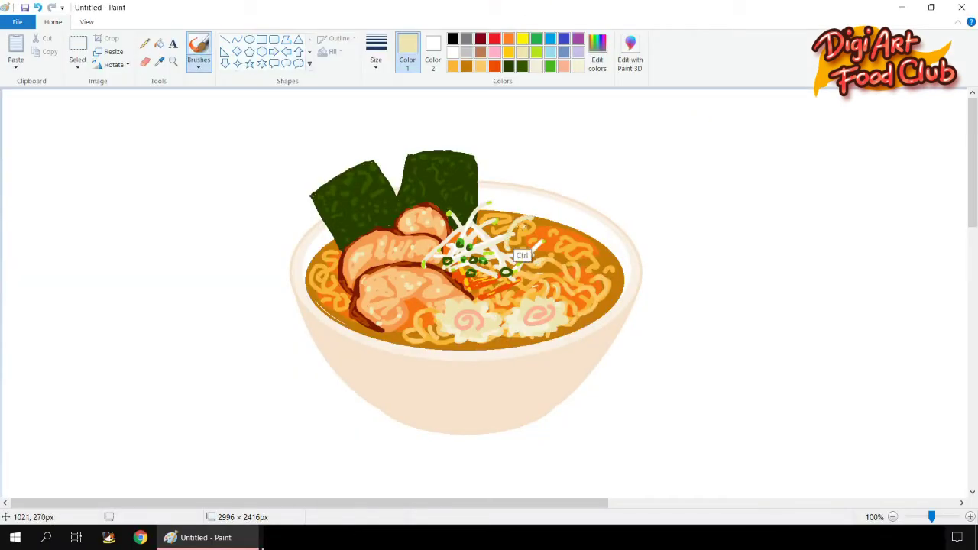
- Brush a pale yellow egg half over the soup right of the white strands and sample the bright green of the garnish
mouse_move(515, 242)
left_mouse_down()
mouse_move(540, 206)
mouse_move(565, 246)
mouse_move(544, 267)
mouse_move(540, 228)
mouse_move(525, 237)
mouse_move(537, 205)
mouse_move(565, 229)
mouse_move(552, 243)
mouse_move(539, 229)
mouse_move(547, 246)
mouse_move(556, 229)
mouse_move(543, 231)
mouse_move(527, 204)
left_mouse_up()
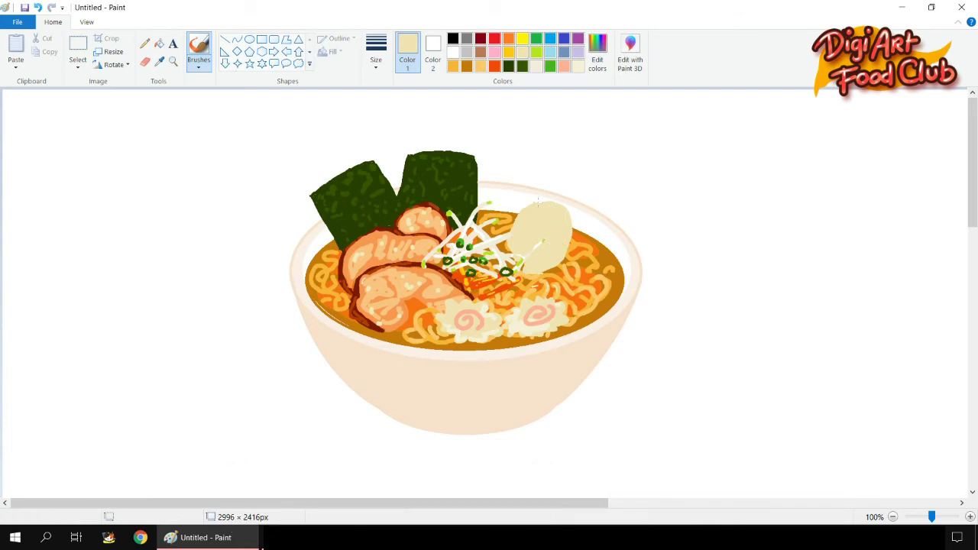
left_click_drag(557, 255, 570, 214)
left_click(159, 61)
left_click(535, 246)
left_click(159, 62)
left_click(487, 252)
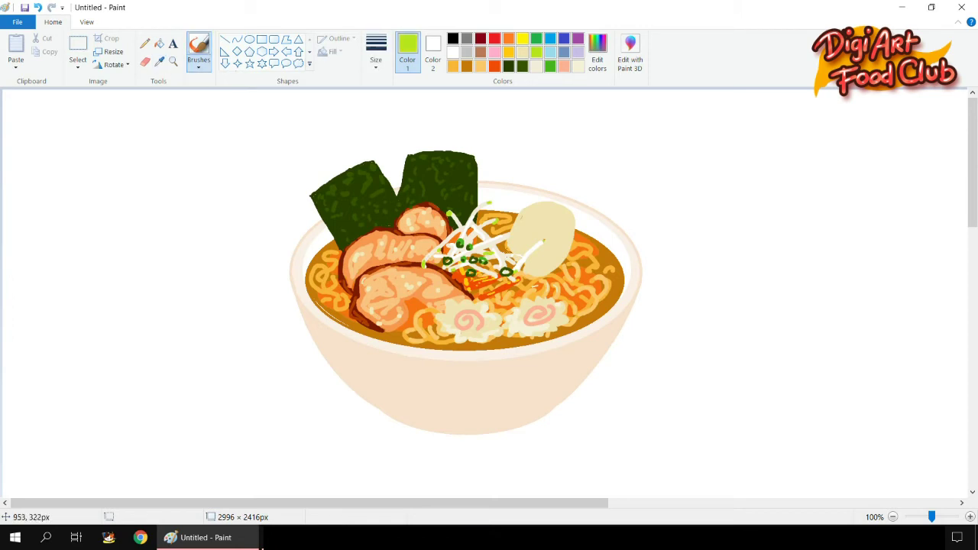
- Brush a golden-orange yolk inside the egg half and extend the egg white's outline with its sampled pale yellow
left_click(500, 238)
mouse_move(533, 237)
left_mouse_down()
mouse_move(527, 248)
mouse_move(546, 256)
mouse_move(535, 228)
left_mouse_up()
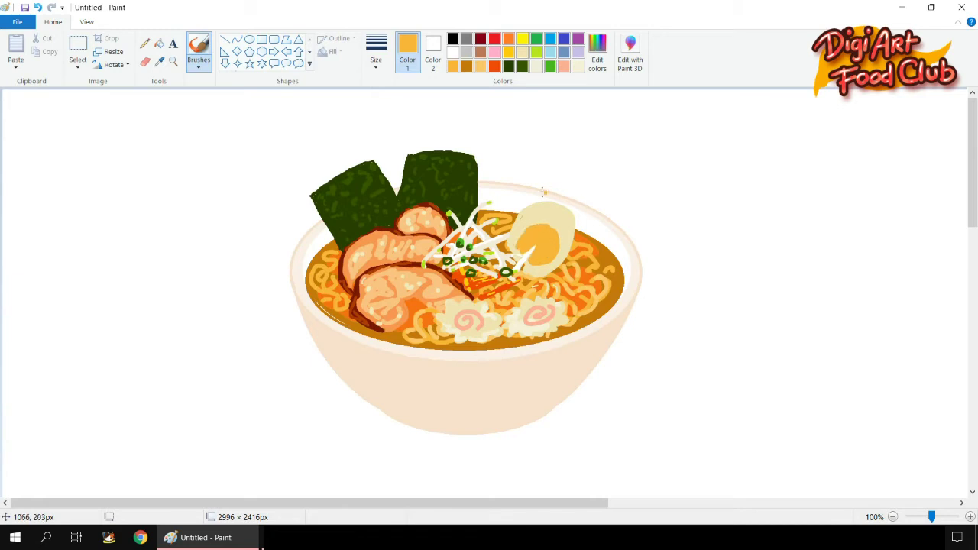
left_click(158, 61)
left_click(519, 230)
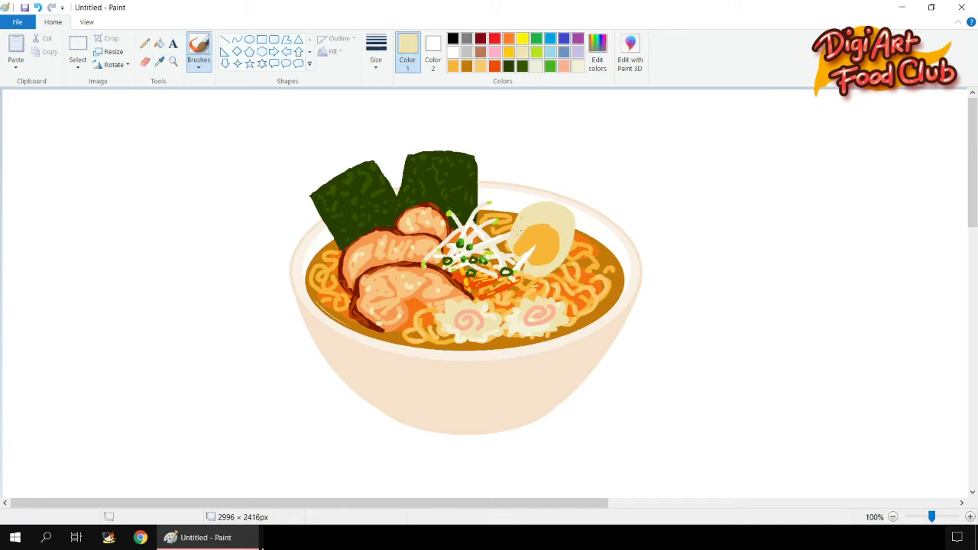
mouse_move(516, 209)
left_mouse_down()
mouse_move(508, 222)
mouse_move(556, 200)
mouse_move(577, 228)
mouse_move(519, 196)
left_mouse_up()
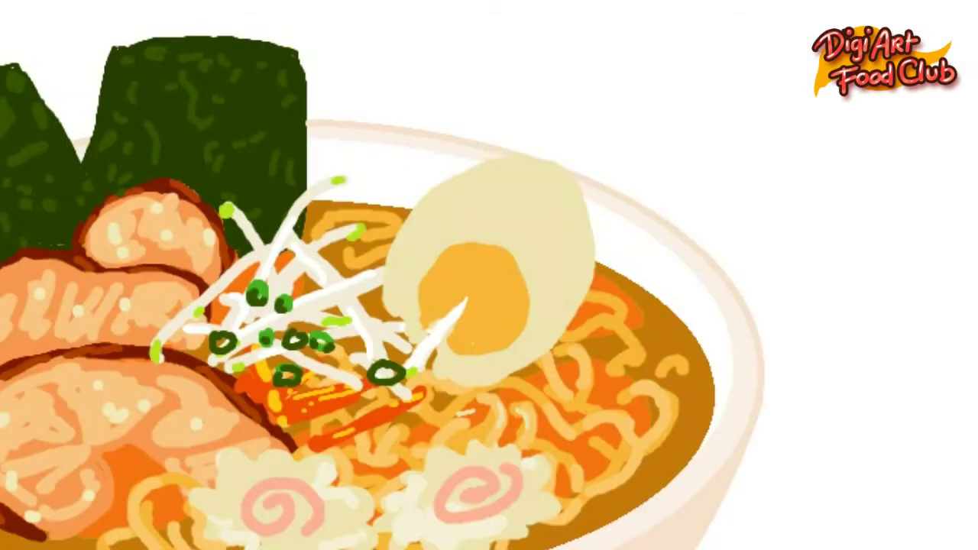
- Mix a lighter cream with hue 33, red 244 and green 238, and brush highlights on the egg white
left_click(598, 52)
left_click_drag(632, 202, 632, 194)
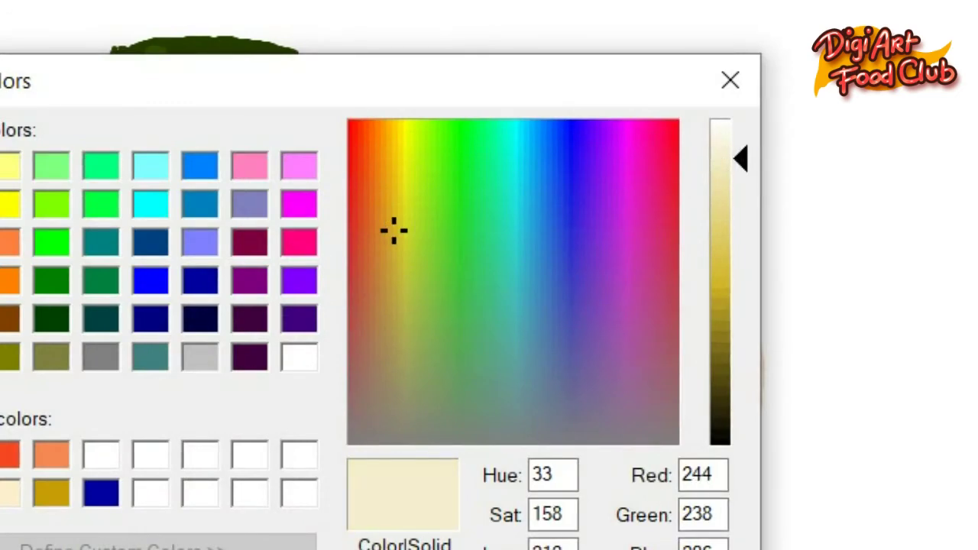
left_click(367, 351)
mouse_move(448, 207)
left_mouse_down()
mouse_move(466, 195)
mouse_move(561, 185)
mouse_move(539, 173)
mouse_move(563, 225)
mouse_move(571, 222)
mouse_move(563, 271)
mouse_move(514, 347)
left_mouse_up()
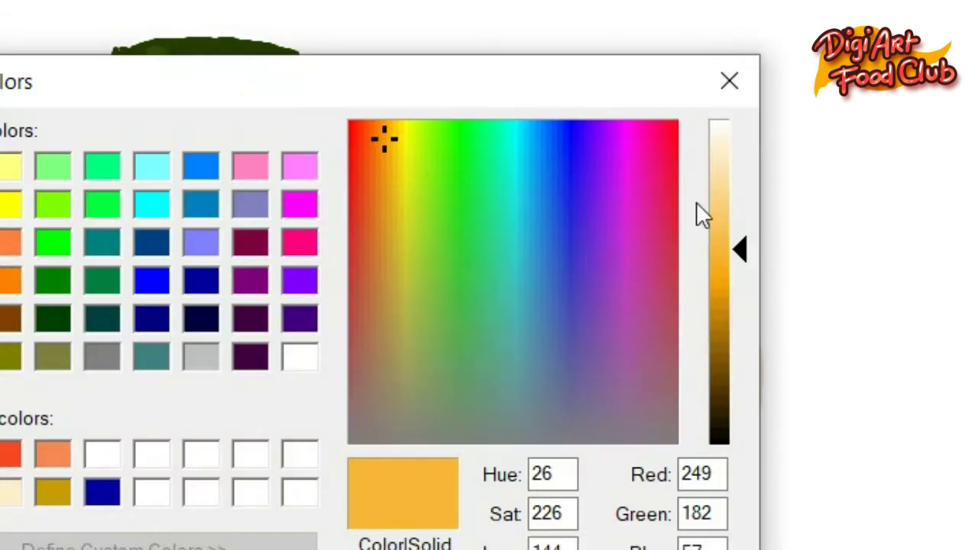
- Mix a lighter golden yellow from the yolk color and brush highlights over the egg yolk
left_click(727, 235)
left_click(387, 138)
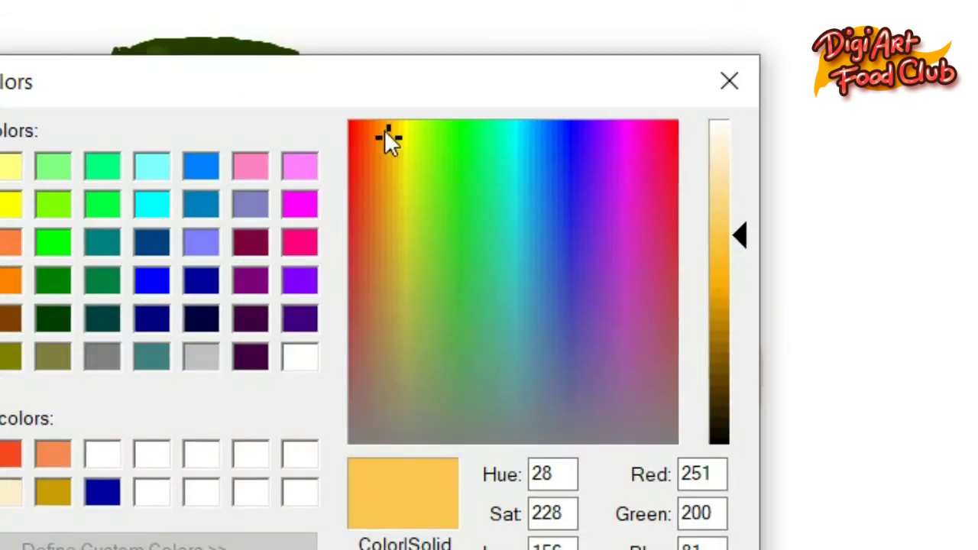
left_click(731, 228)
key("Return")
left_click_drag(450, 275, 438, 283)
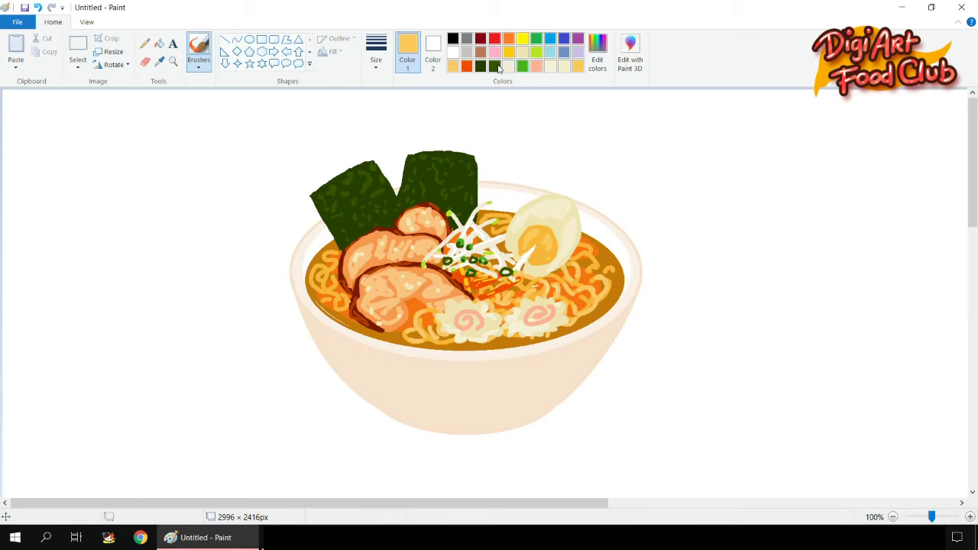
- Mix a brighter green from the dark green swatch and brush leafy greens on both sides of the egg
left_click(495, 66)
left_click(593, 61)
left_click(624, 266)
left_click(366, 350)
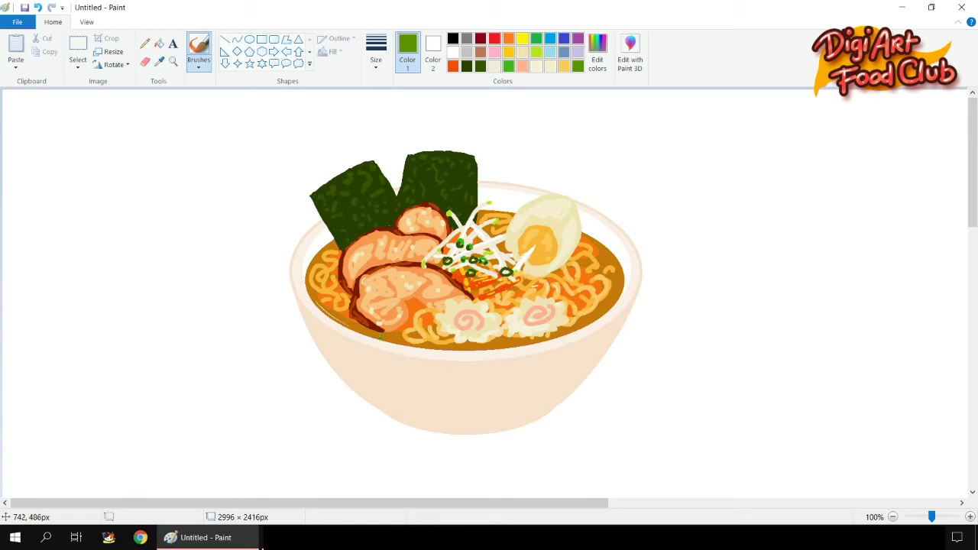
mouse_move(583, 251)
left_mouse_down()
mouse_move(564, 270)
mouse_move(600, 265)
mouse_move(586, 286)
left_mouse_up()
left_click_drag(505, 229, 500, 223)
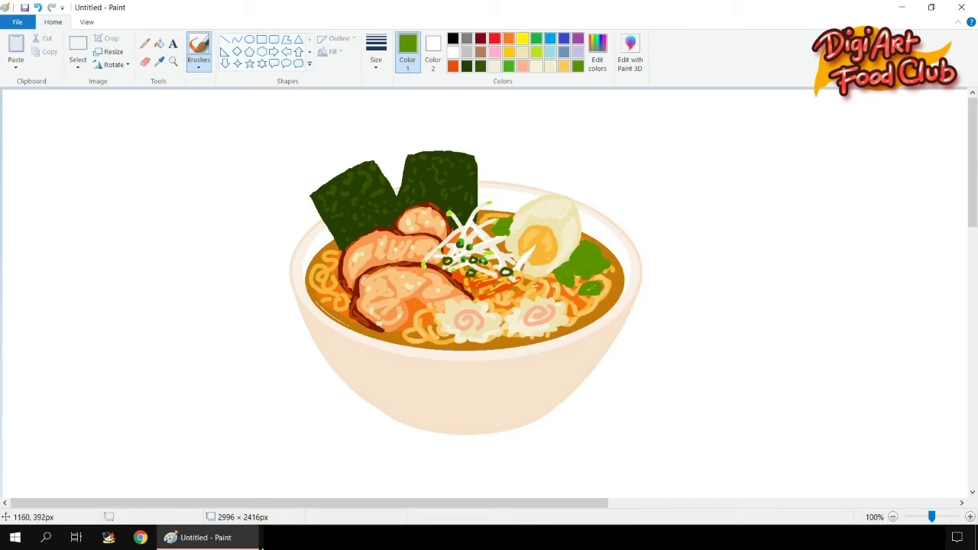
- Shade the leafy greens around the egg with dark green strokes and sample the egg white's pale yellow
left_click(480, 65)
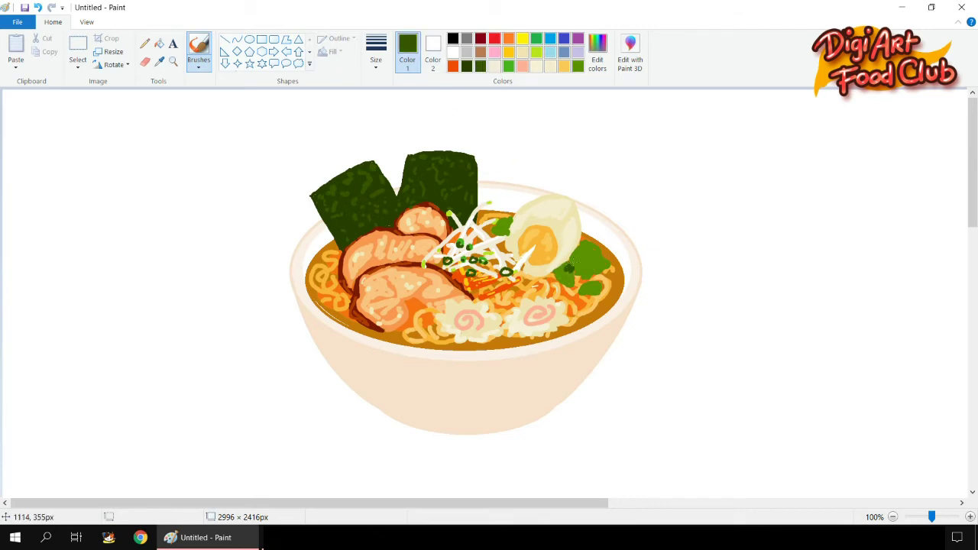
mouse_move(572, 265)
left_mouse_down()
mouse_move(596, 260)
mouse_move(559, 274)
mouse_move(596, 293)
mouse_move(579, 266)
left_mouse_up()
left_click_drag(502, 230, 510, 220)
left_click(159, 61)
left_click(521, 208)
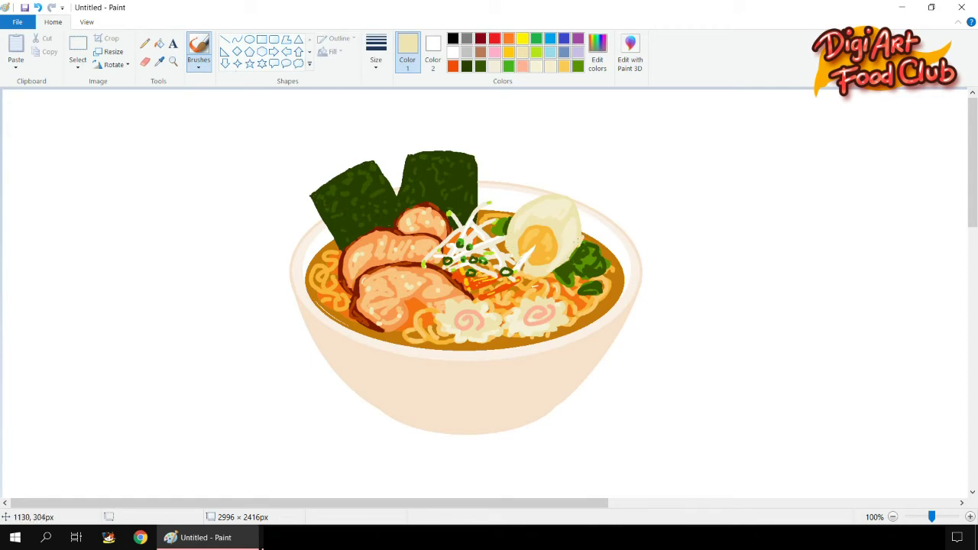
- Mix a darker brown with red 173, green 96 and blue 10, and choose a brush size for shading the soup
left_click(597, 54)
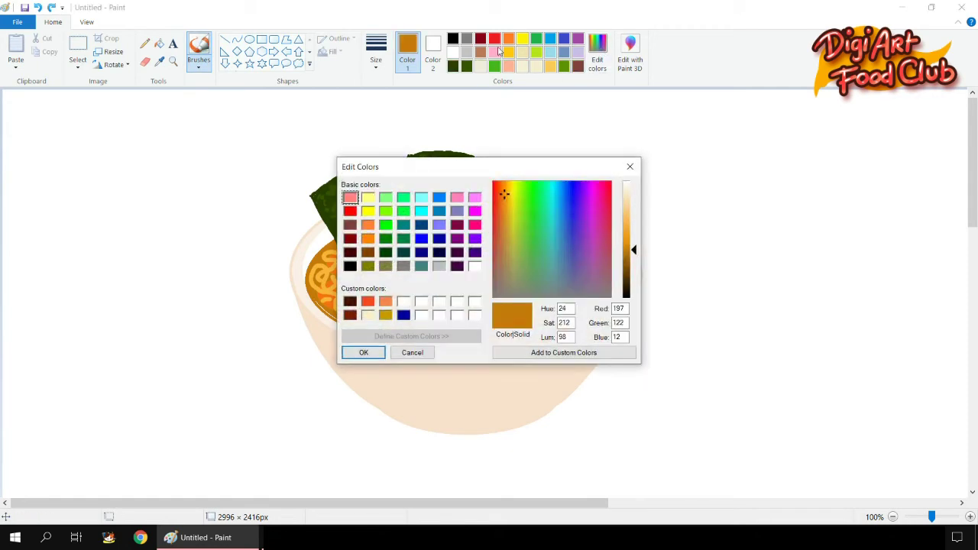
left_click(628, 258)
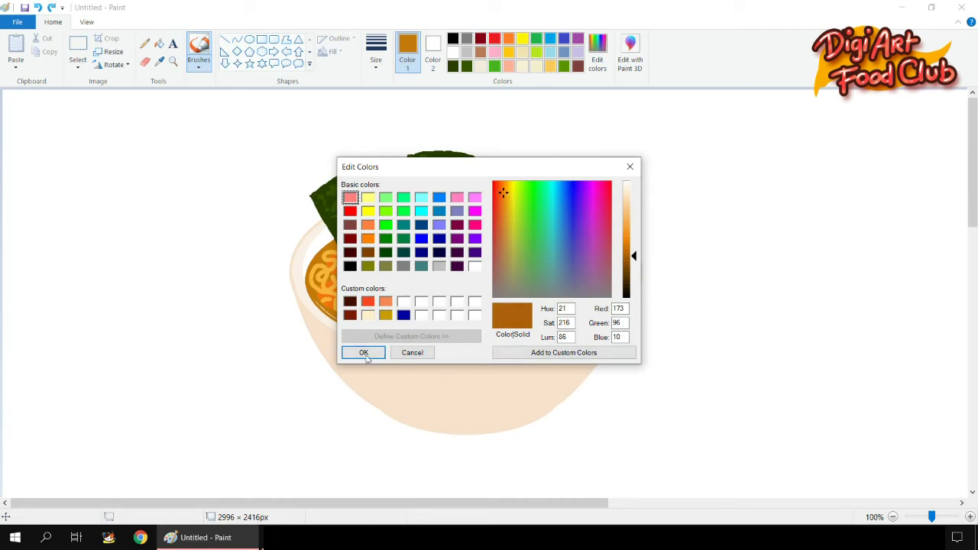
left_click(363, 352)
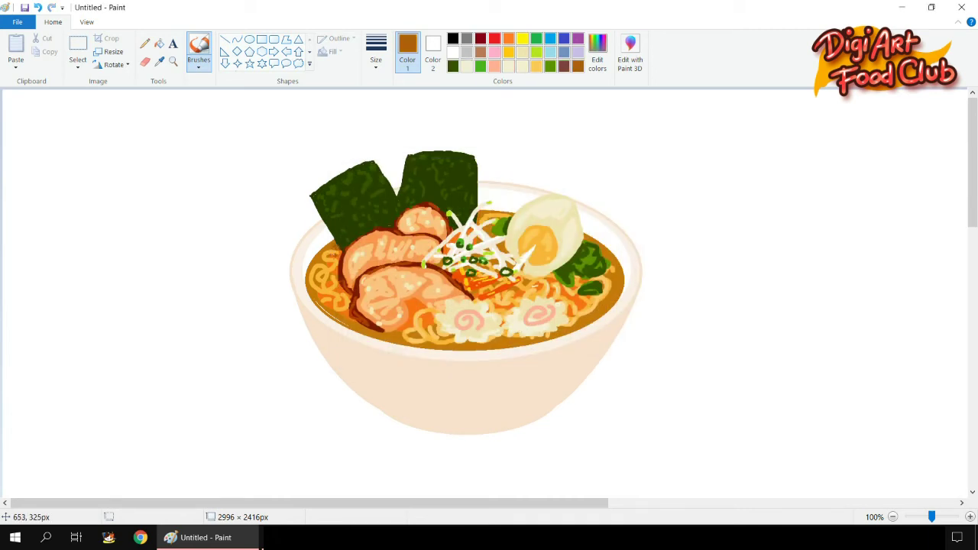
left_click(376, 53)
left_click(366, 113)
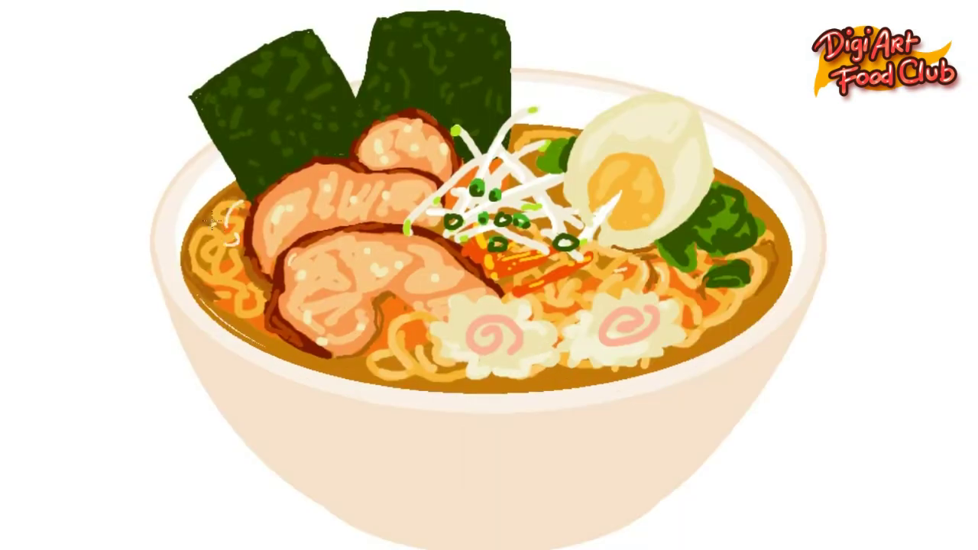
- Brush thin light highlights along the noodles at the left side of the bowl
left_click_drag(233, 270, 242, 292)
left_click_drag(256, 301, 247, 311)
left_click_drag(251, 284, 259, 291)
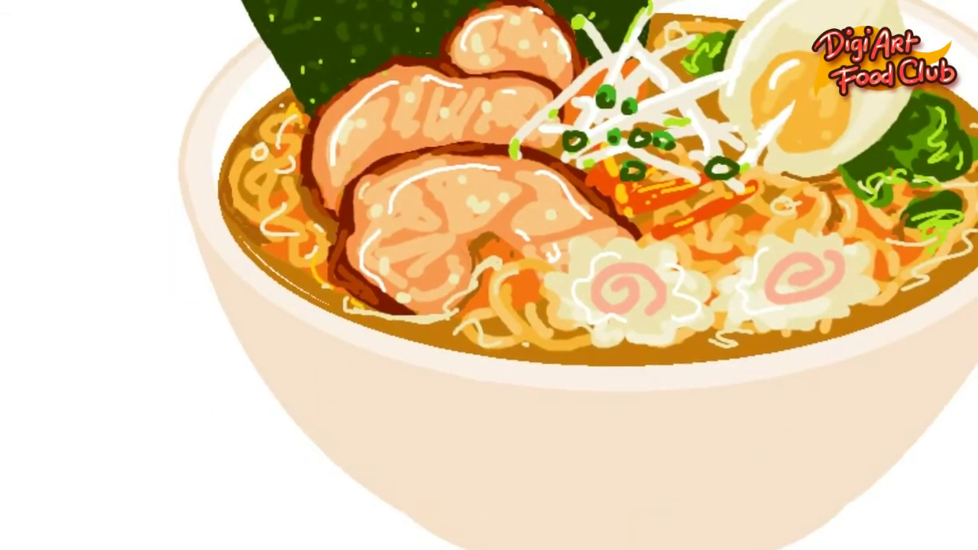
- Dab a cluster of bright yellow corn kernels between the front meat slice and the left fish cake
left_click_drag(461, 280, 457, 290)
left_click_drag(474, 318, 483, 324)
left_click_drag(498, 282, 501, 295)
left_click_drag(506, 315, 509, 332)
left_click_drag(489, 258, 492, 265)
mouse_move(539, 254)
left_mouse_down()
mouse_move(486, 254)
mouse_move(537, 281)
left_mouse_up()
left_click_drag(527, 311, 528, 294)
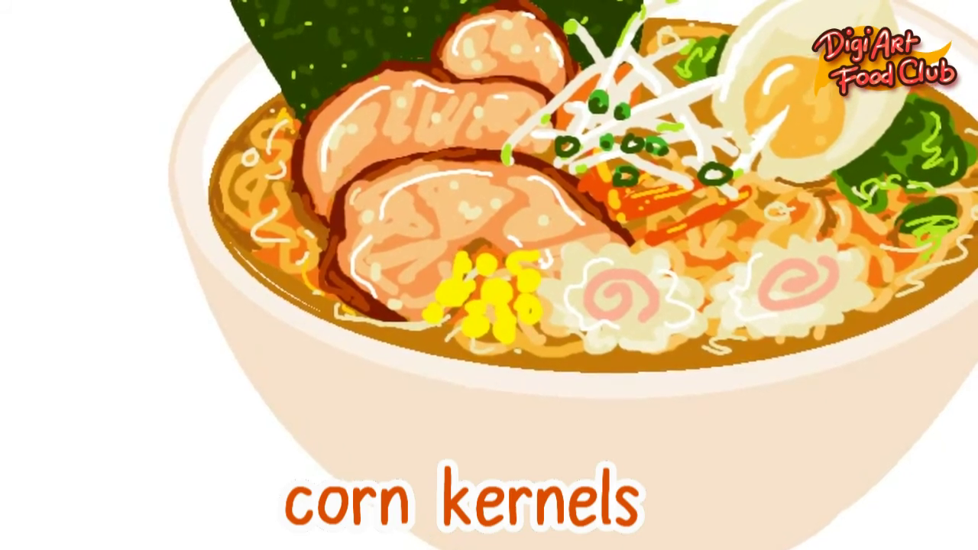
- Mix a darker golden yellow from the bright yellow for shading the corn kernels
left_click(977, 86)
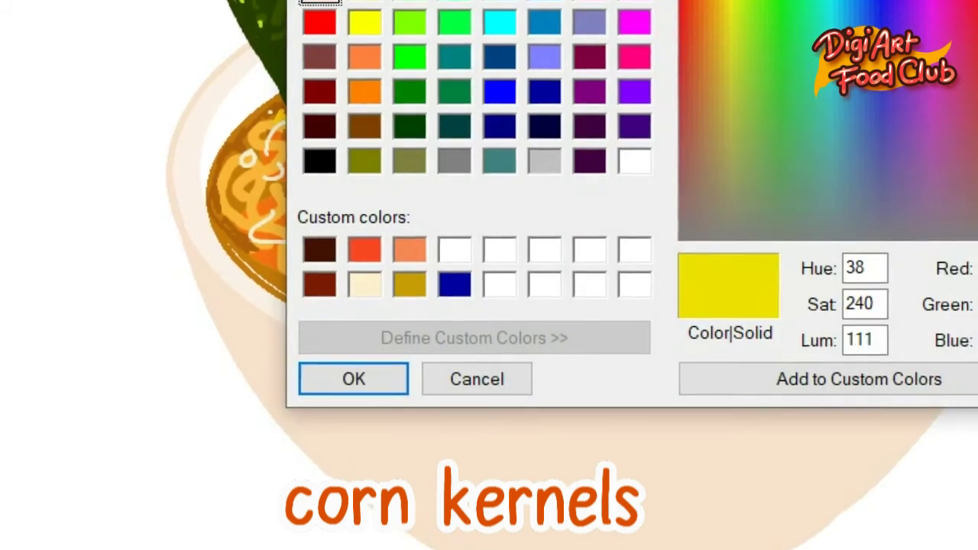
left_click(717, 1)
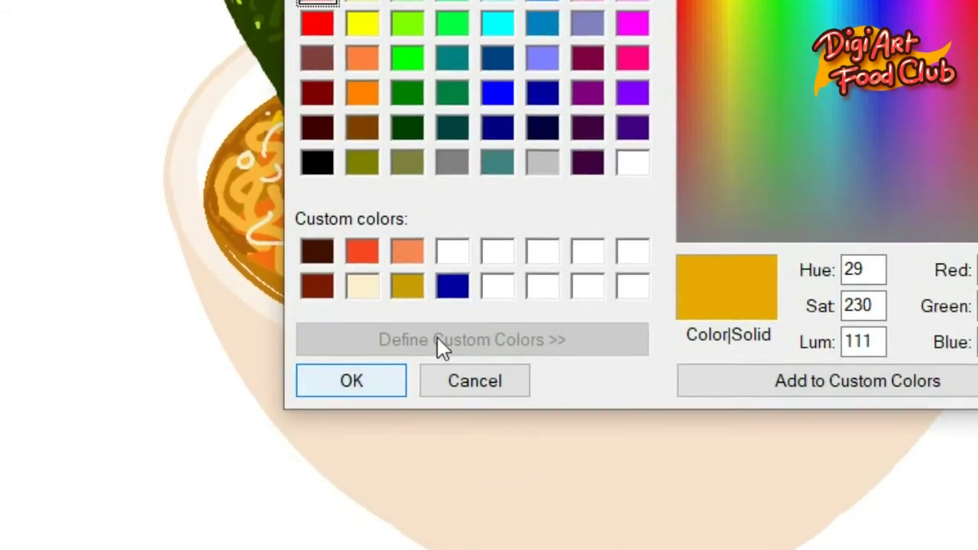
left_click(713, 133)
left_click(977, 93)
left_click(706, 77)
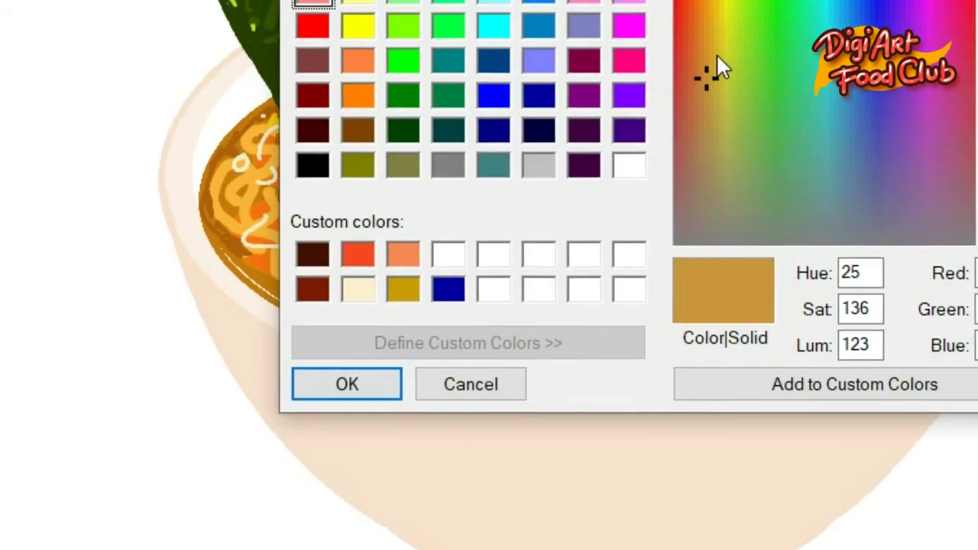
left_click(722, 33)
left_click(390, 384)
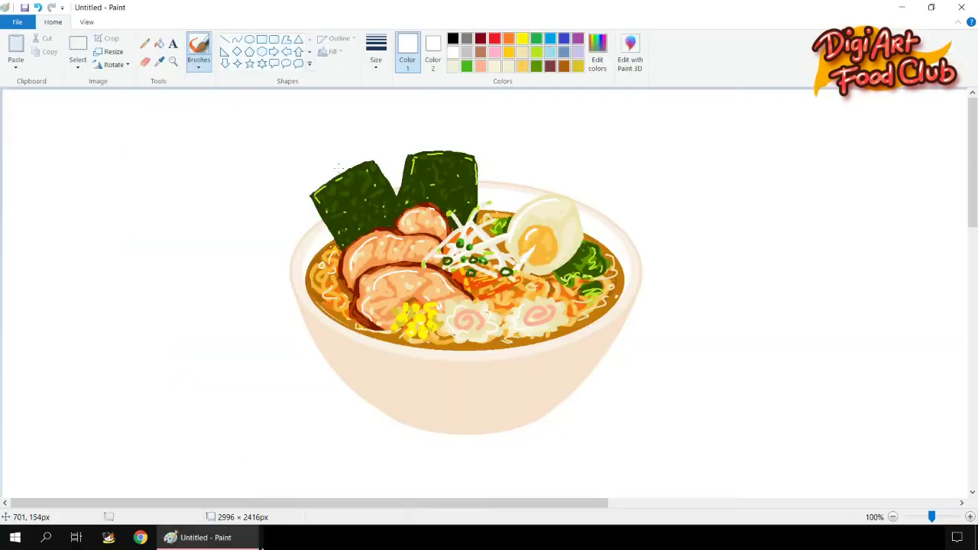
- Fill the bowl's outer body with a deeper tan of red 239, green 198 and blue 156, mixed from its current color
left_click(158, 44)
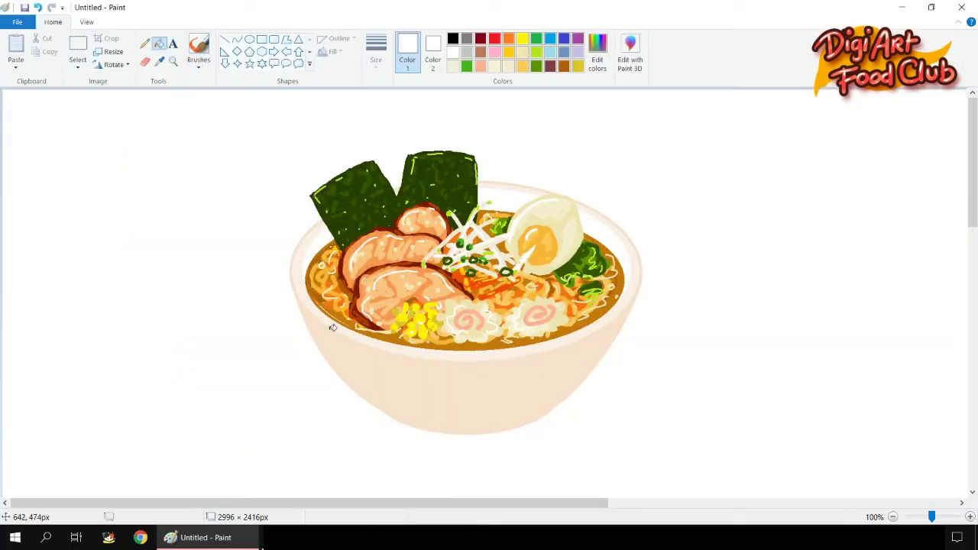
left_click(159, 61)
left_click(421, 367)
left_click(597, 59)
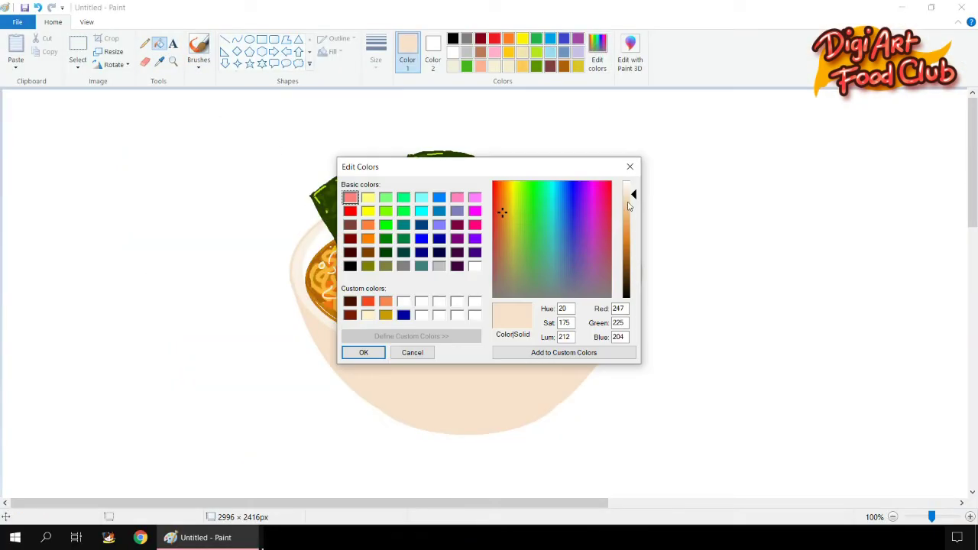
left_click(631, 201)
left_click(629, 208)
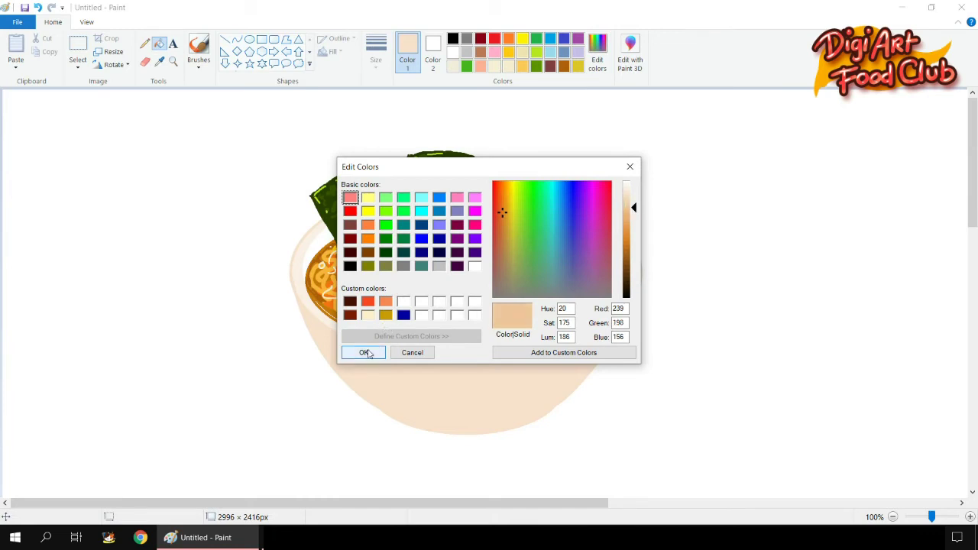
left_click(367, 353)
left_click(356, 345)
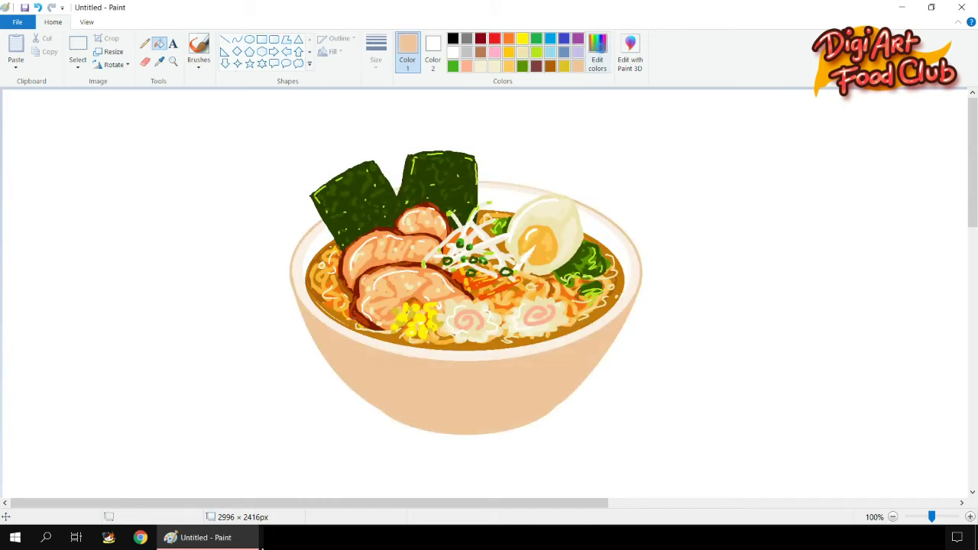
- Mix a lighter tan and fill the front and back parts of the bowl's rim with it
left_click(603, 54)
left_click(634, 200)
left_click(371, 355)
left_click(369, 334)
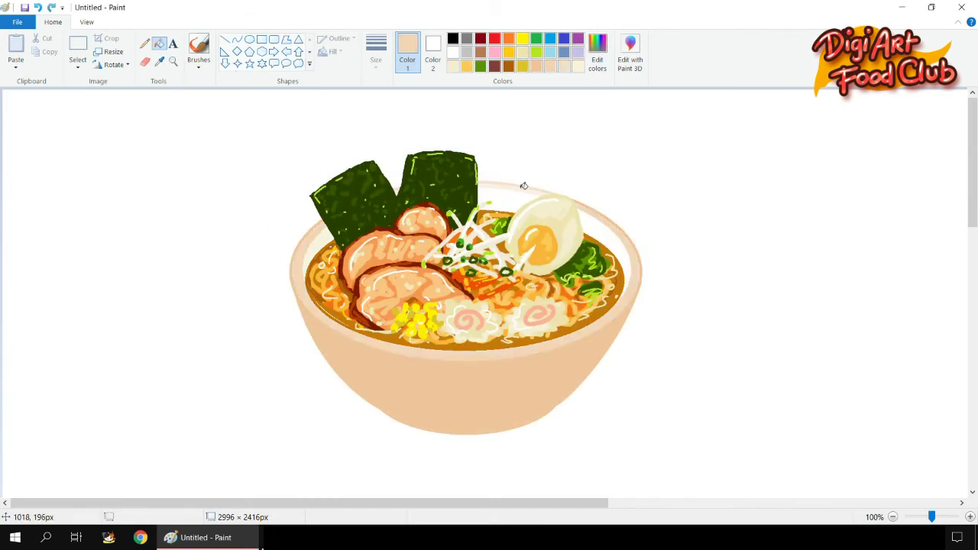
left_click(524, 187)
- Fill the visible inner walls of the bowl around the soup with pale cream
left_click(161, 63)
left_click(314, 245)
left_click(527, 192)
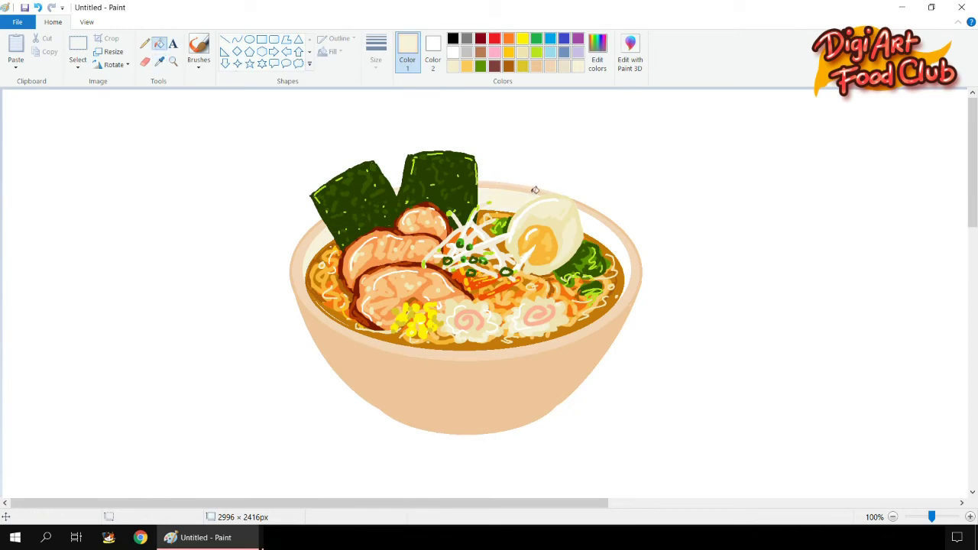
left_click(606, 233)
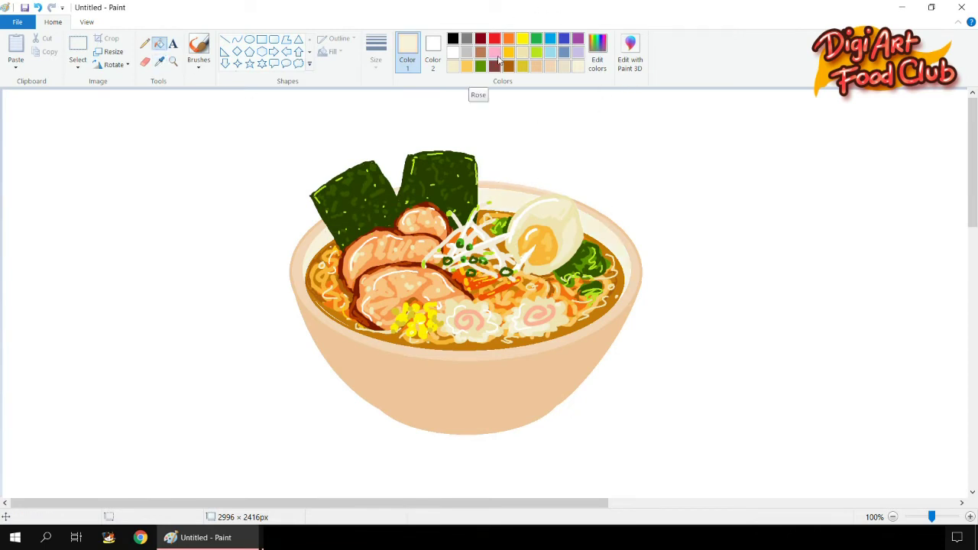
- Brush a shadow down the bowl's right side in tan with red 228, green 177, blue 131, and mix another tan to soften its edge
left_click(159, 61)
left_click(460, 394)
left_click(597, 54)
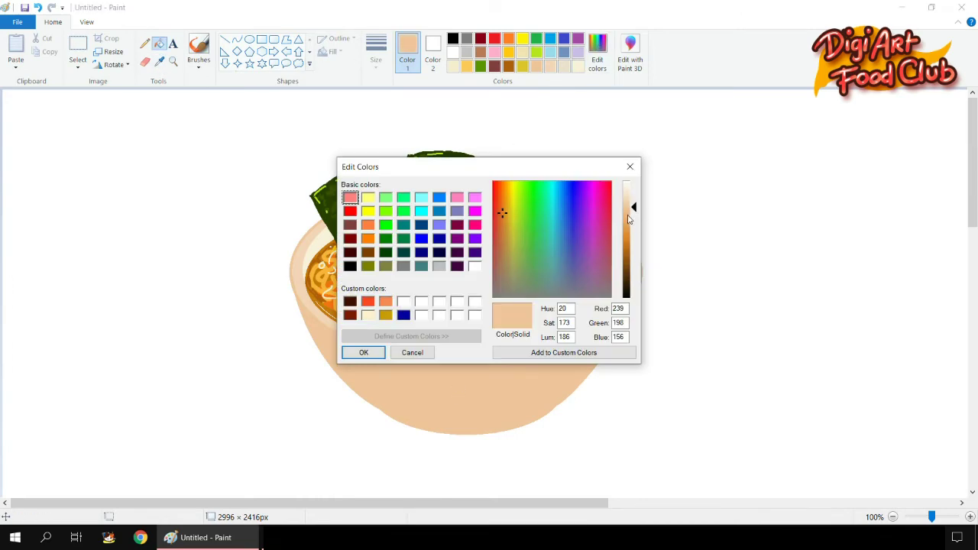
left_click(629, 217)
left_click(502, 223)
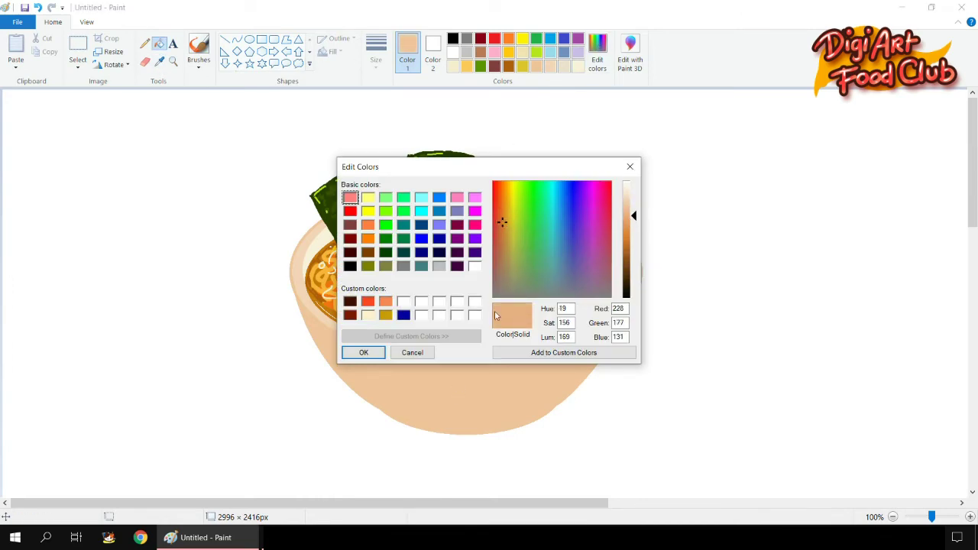
left_click(364, 352)
left_click(200, 46)
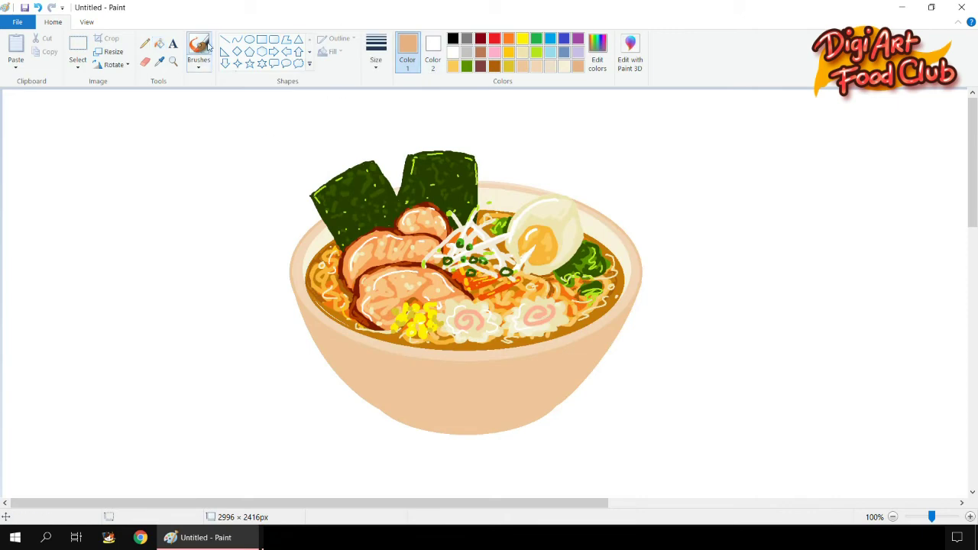
left_click(376, 53)
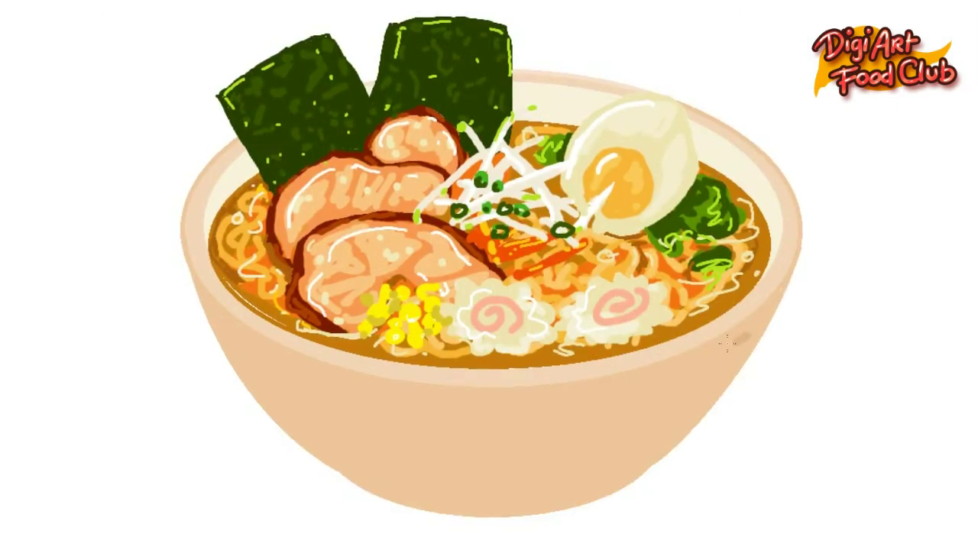
mouse_move(726, 343)
left_mouse_down()
mouse_move(700, 364)
mouse_move(716, 356)
mouse_move(685, 364)
mouse_move(745, 328)
mouse_move(711, 380)
mouse_move(720, 370)
mouse_move(654, 429)
mouse_move(647, 388)
mouse_move(648, 416)
mouse_move(631, 450)
mouse_move(665, 429)
mouse_move(663, 441)
mouse_move(680, 403)
mouse_move(661, 407)
mouse_move(684, 368)
mouse_move(647, 421)
mouse_move(639, 451)
left_mouse_up()
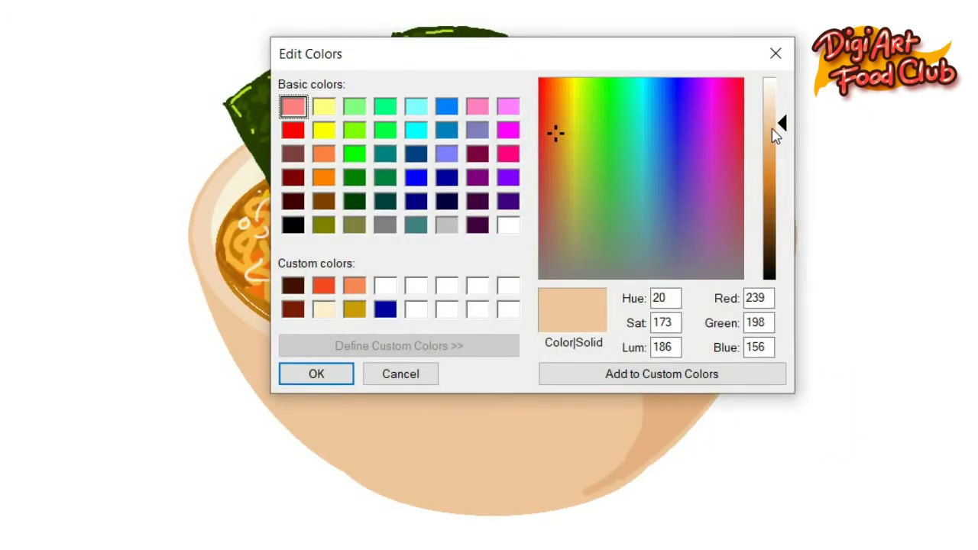
left_click(774, 128)
left_click(316, 372)
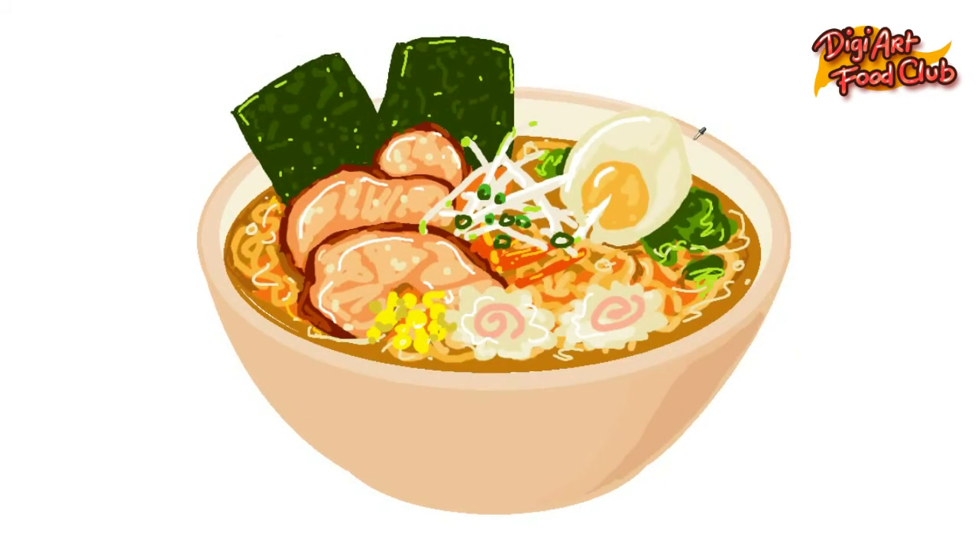
- Sample a light tan and dab highlight patches along the left side of the bowl's outer body
left_click(722, 153)
mouse_move(237, 341)
left_mouse_down()
mouse_move(305, 371)
mouse_move(260, 357)
mouse_move(265, 377)
mouse_move(298, 370)
mouse_move(299, 385)
mouse_move(269, 379)
mouse_move(309, 381)
mouse_move(295, 395)
mouse_move(253, 356)
mouse_move(322, 384)
mouse_move(316, 399)
mouse_move(356, 394)
left_mouse_up()
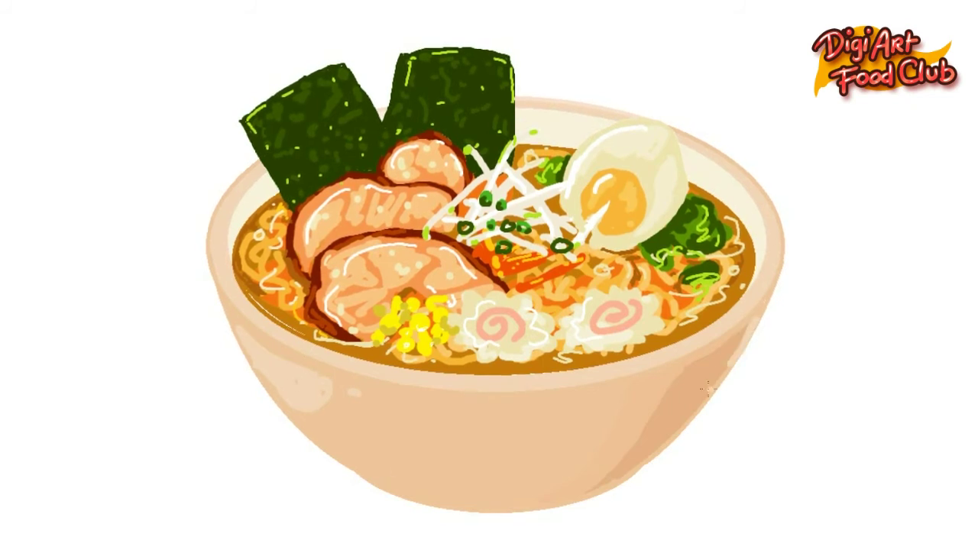
mouse_move(352, 388)
left_mouse_down()
mouse_move(354, 416)
mouse_move(376, 431)
left_mouse_up()
left_click(386, 441)
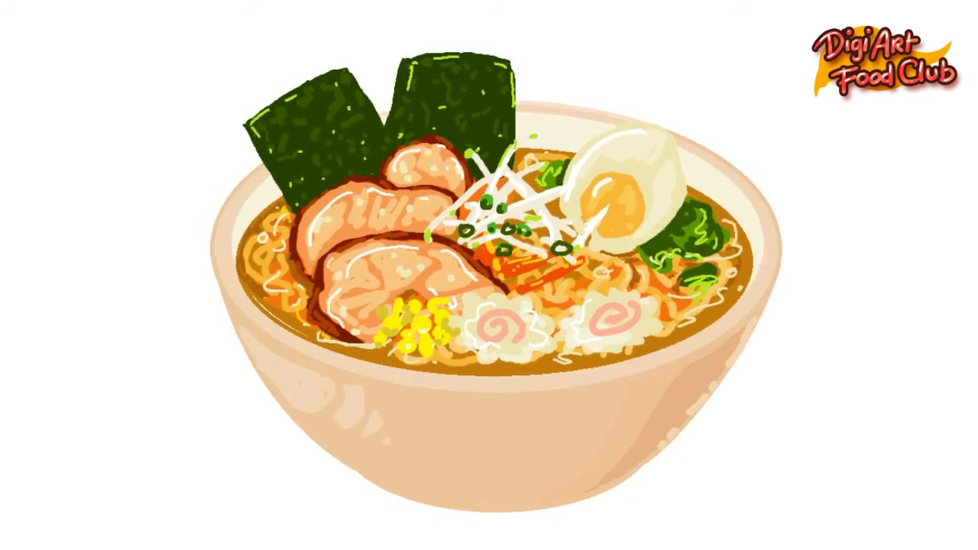
- Mix a slightly yellower tan for curved accent lines on the lower front of the bowl
left_click(763, 155)
left_click(557, 176)
left_click(342, 385)
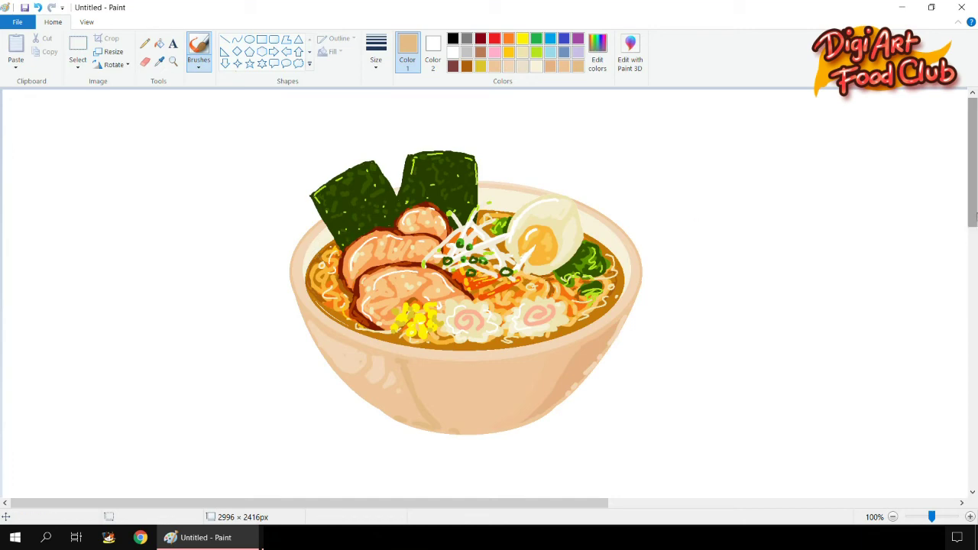
- Sample white and add bean sprout strands beside the nori and over the toppings, using a different brush size for the last strand
scroll(492, 191, "up", 1)
left_click_drag(293, 503, 423, 504)
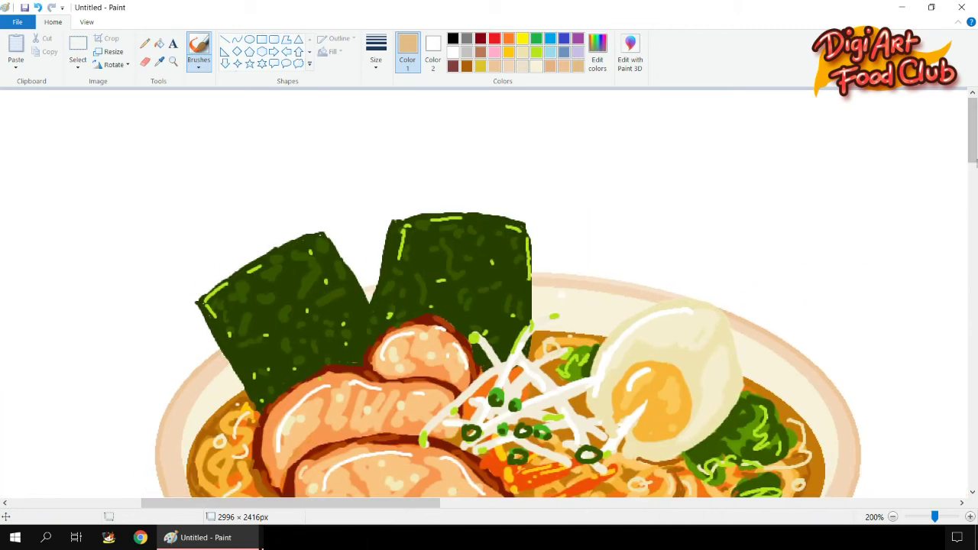
left_click_drag(973, 146, 973, 165)
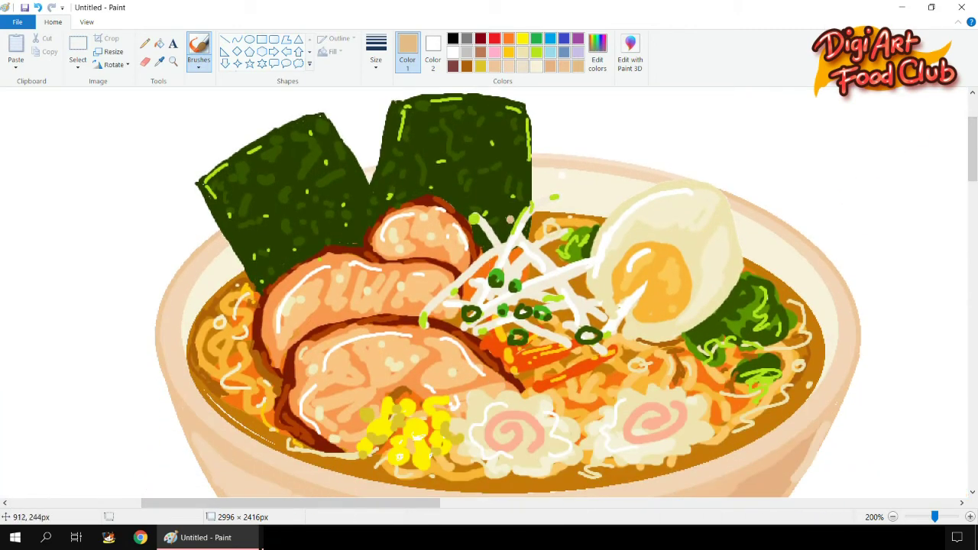
left_click(159, 61)
left_click(522, 230)
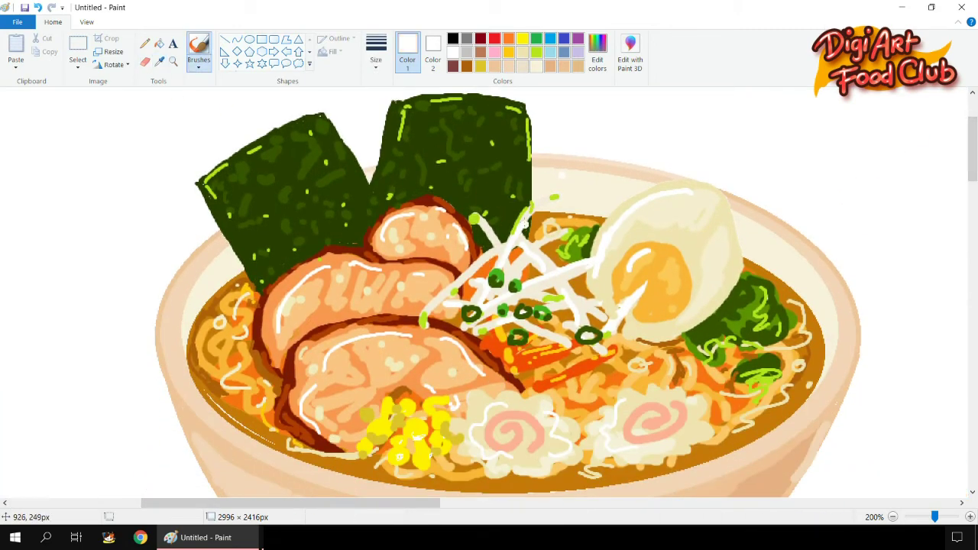
left_click_drag(531, 205, 553, 198)
left_click_drag(531, 247, 555, 228)
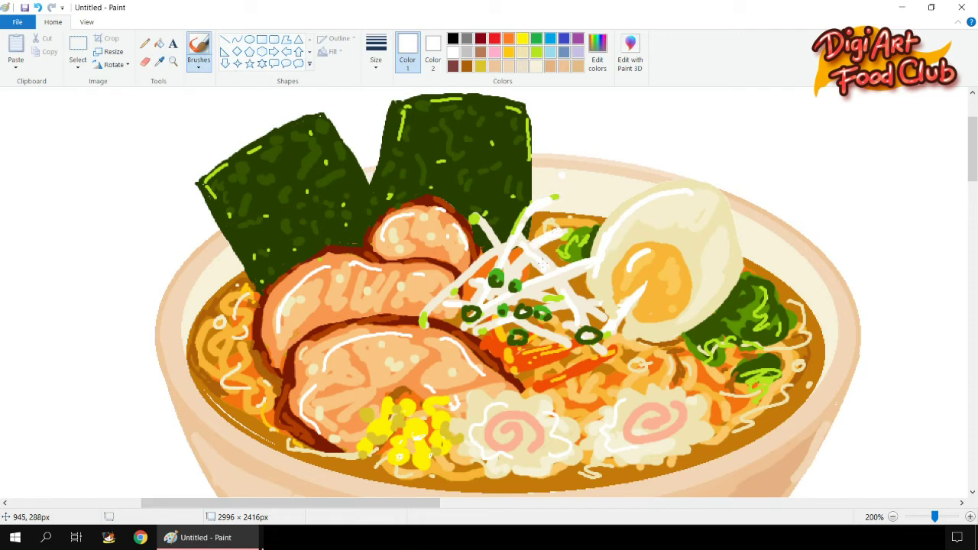
left_click(376, 57)
left_click(374, 117)
left_click_drag(445, 292, 491, 253)
- Sample the dark red-brown of the meat rind and darken the left edge of the middle meat slice
left_click(160, 63)
left_click(298, 259)
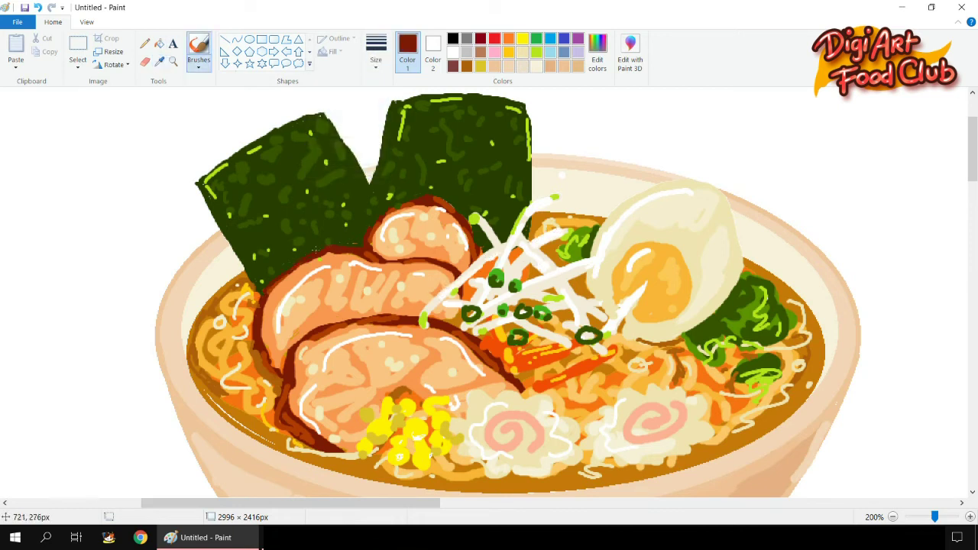
left_click_drag(276, 361, 264, 380)
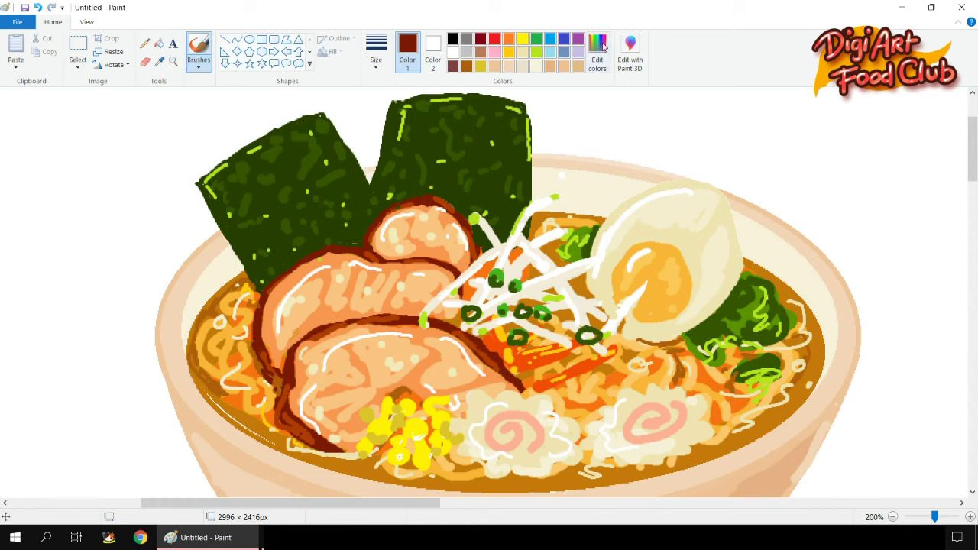
- Sample the left fish cake's cream and adjust it to a darker cream for shading the fish cakes
left_click(159, 62)
left_click(526, 471)
left_click(600, 48)
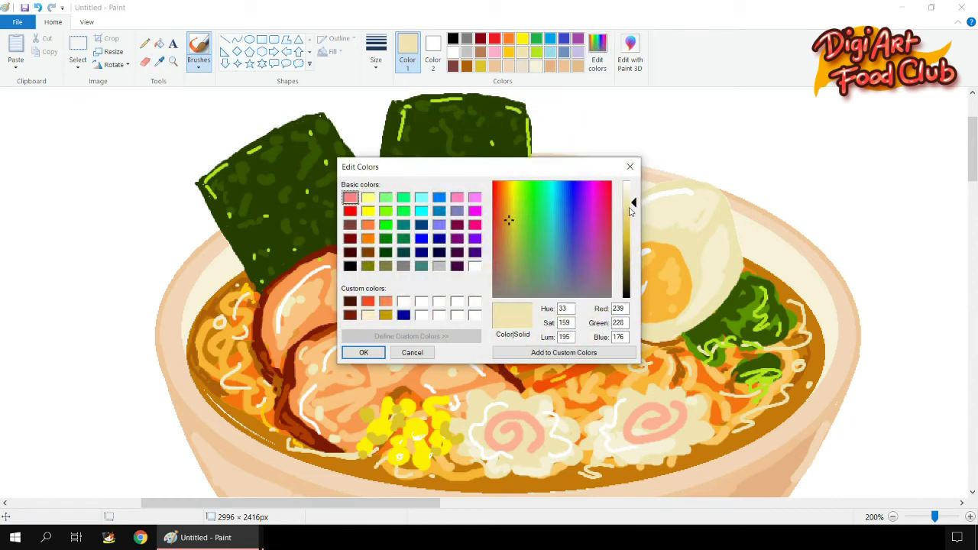
left_click(412, 352)
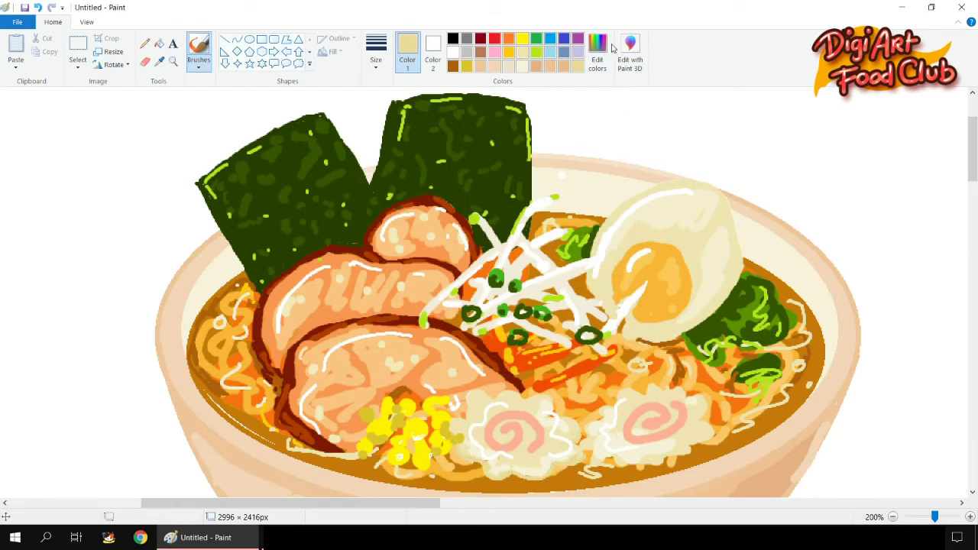
- Mix a tan with red 227, green 197 and blue 140, and shade the lower edges of both fish cakes
left_click(600, 50)
left_click(502, 222)
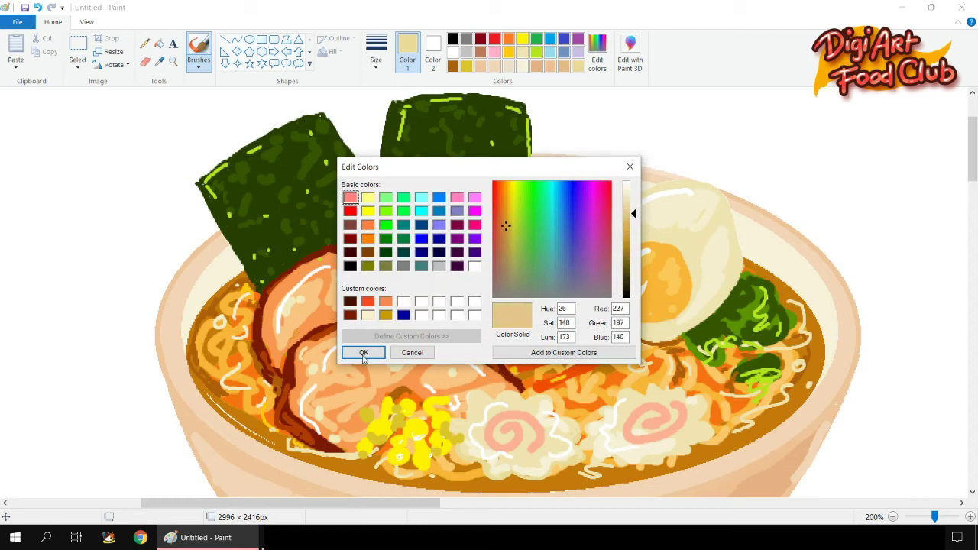
left_click(364, 353)
left_click_drag(493, 475, 534, 480)
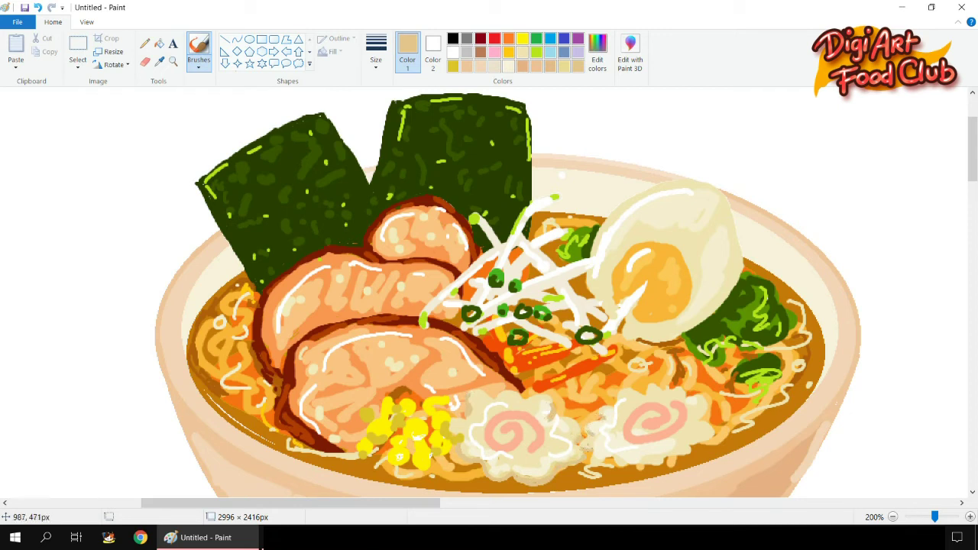
left_click_drag(607, 456, 634, 460)
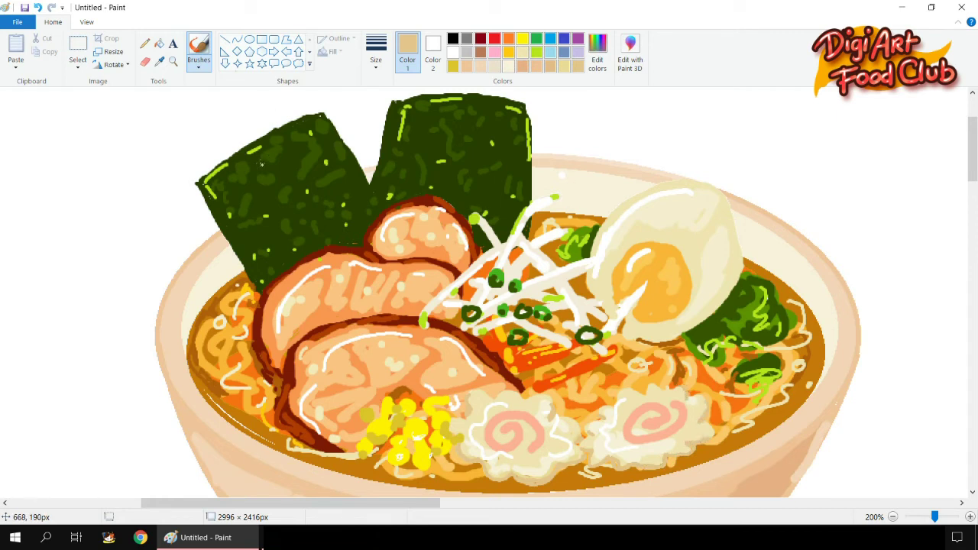
left_click(564, 67)
- Mix an orange with red 238, green 149 and blue 15 from the soup's brown, and brush it along the soup's outer edge
left_click(159, 61)
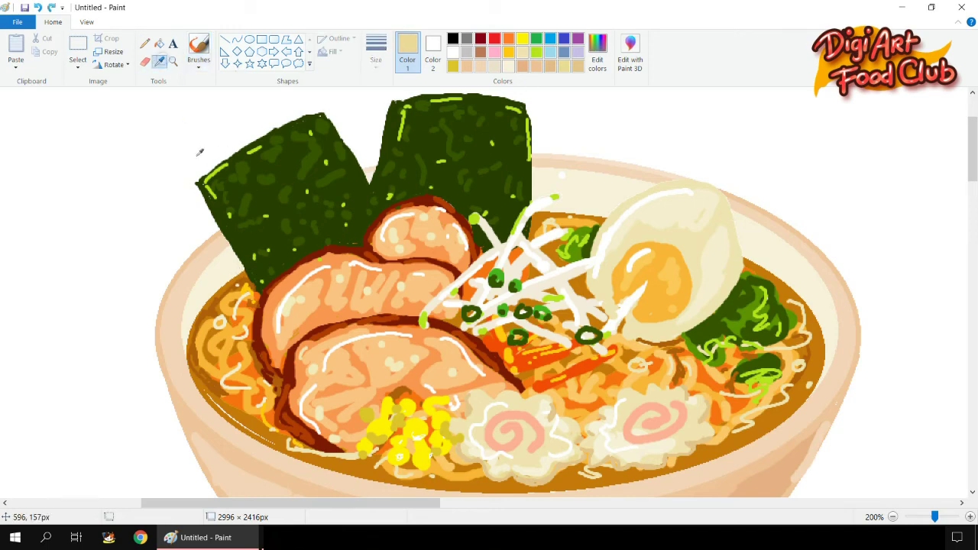
left_click(227, 282)
left_click(598, 55)
left_click_drag(633, 257, 633, 246)
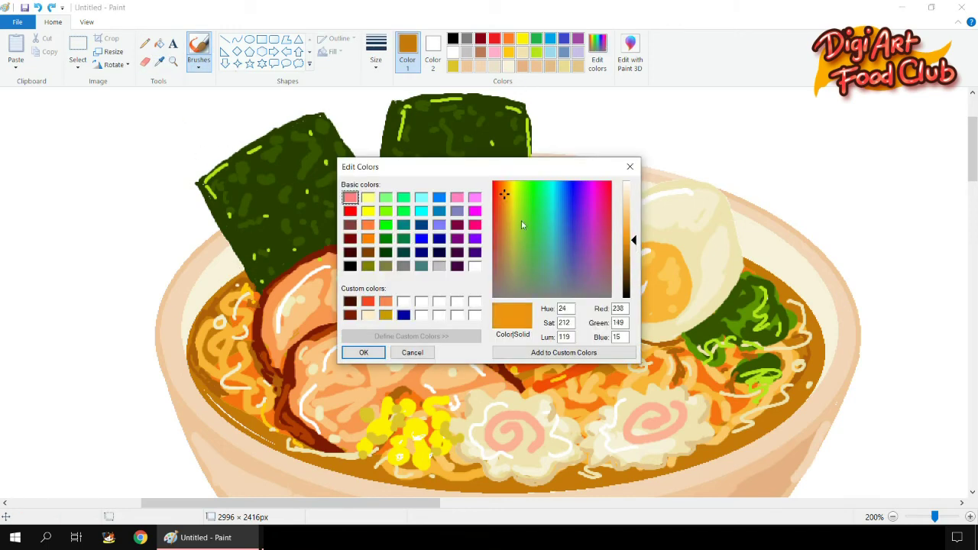
left_click(363, 349)
mouse_move(223, 240)
left_mouse_down()
mouse_move(190, 342)
mouse_move(191, 381)
left_mouse_up()
left_click_drag(536, 213, 601, 218)
mouse_move(753, 260)
left_mouse_down()
mouse_move(794, 291)
mouse_move(756, 263)
left_mouse_up()
left_click_drag(813, 314, 821, 327)
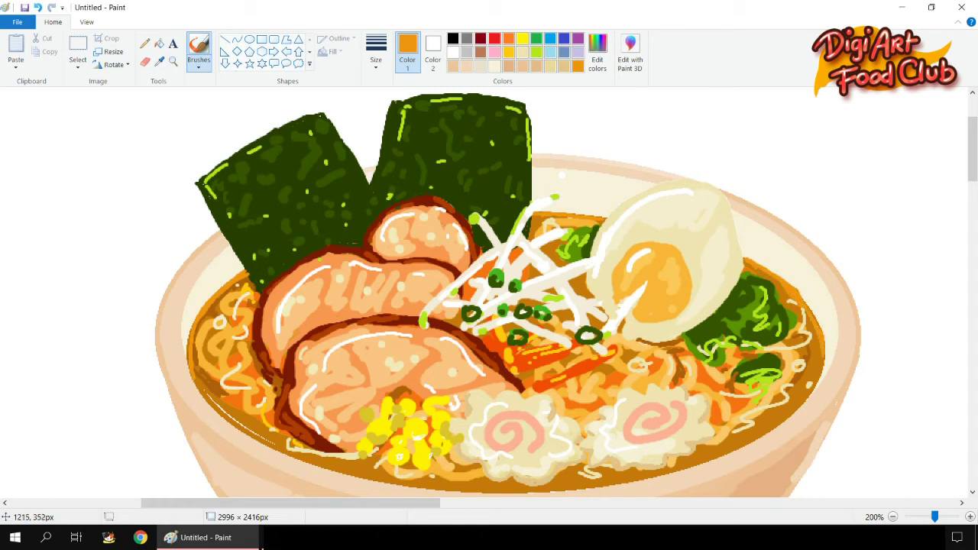
left_click_drag(818, 370, 806, 396)
- Brush thin pale cream highlights along the noodles on both sides and around the upper edges of the fish cakes
left_click(495, 66)
left_click_drag(201, 340, 233, 285)
left_click_drag(787, 289, 792, 296)
mouse_move(736, 438)
left_mouse_down()
mouse_move(722, 441)
mouse_move(731, 427)
left_mouse_up()
left_click_drag(730, 406, 726, 415)
mouse_move(674, 360)
left_mouse_down()
mouse_move(643, 397)
mouse_move(651, 383)
mouse_move(678, 393)
mouse_move(627, 389)
left_mouse_up()
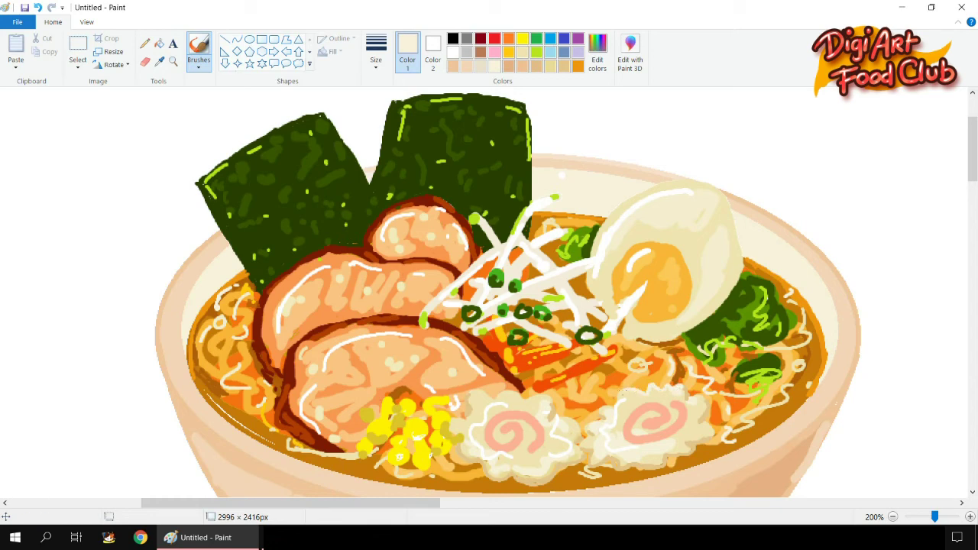
left_click_drag(515, 388, 503, 395)
left_click_drag(488, 391, 468, 403)
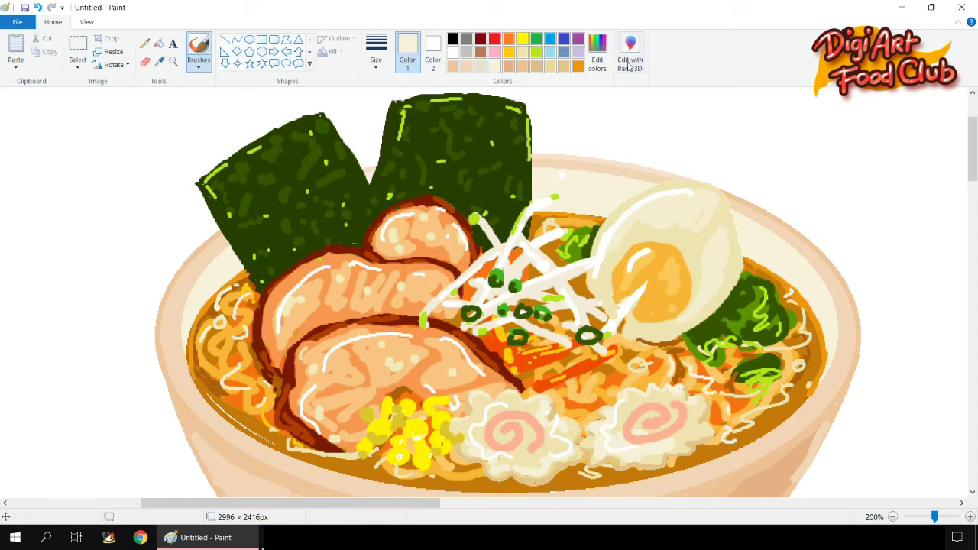
- Mix a deeper salmon pink starting from rose, and brush it over the swirls of both fish cakes
left_click(495, 51)
left_click(598, 53)
left_click(503, 192)
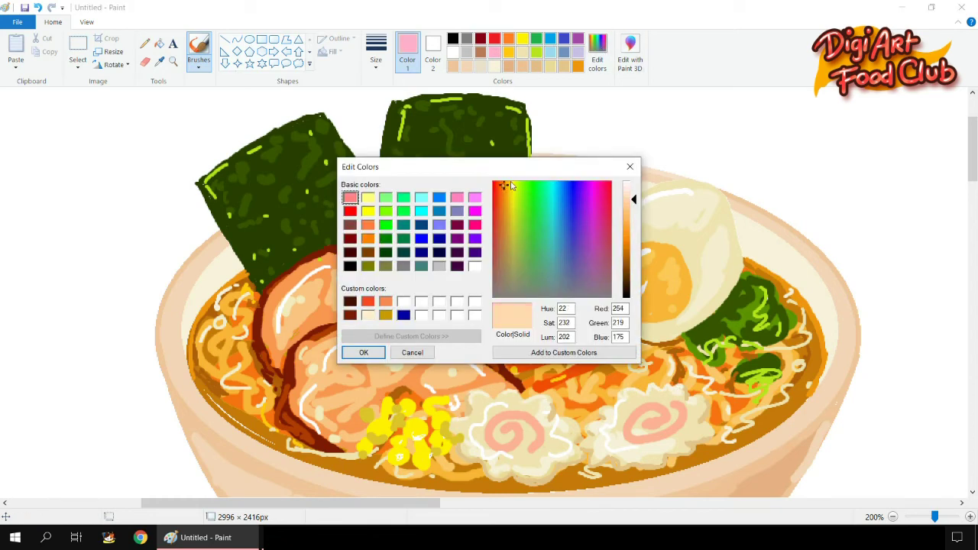
left_click(499, 191)
left_click(500, 196)
left_click(636, 211)
left_click(514, 229)
left_click(364, 352)
mouse_move(506, 424)
left_mouse_down()
mouse_move(515, 432)
mouse_move(491, 439)
mouse_move(534, 421)
mouse_move(538, 448)
left_mouse_up()
mouse_move(647, 427)
left_mouse_down()
mouse_move(658, 404)
mouse_move(679, 404)
mouse_move(655, 433)
left_mouse_up()
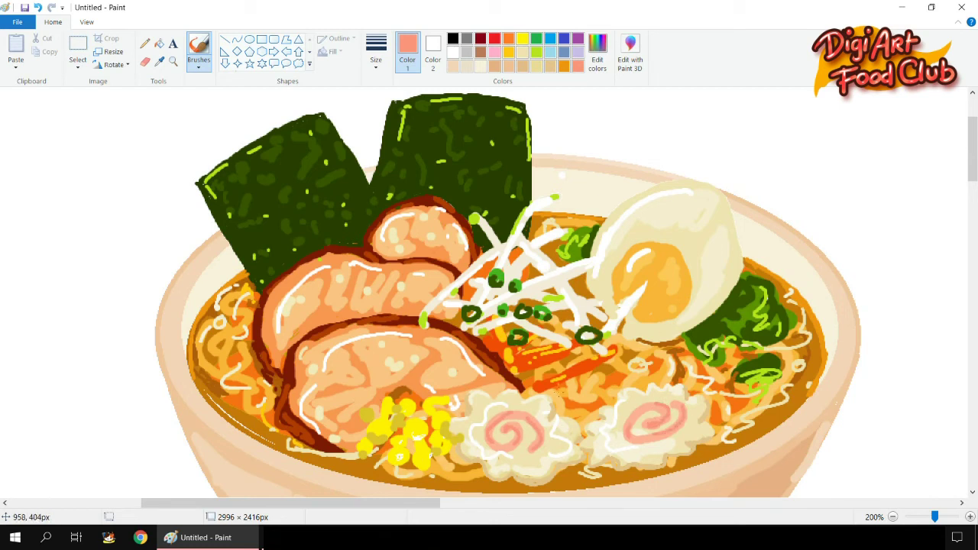
- Repaint the left side of the egg yolk with its own sampled orange-yellow
left_click(453, 52)
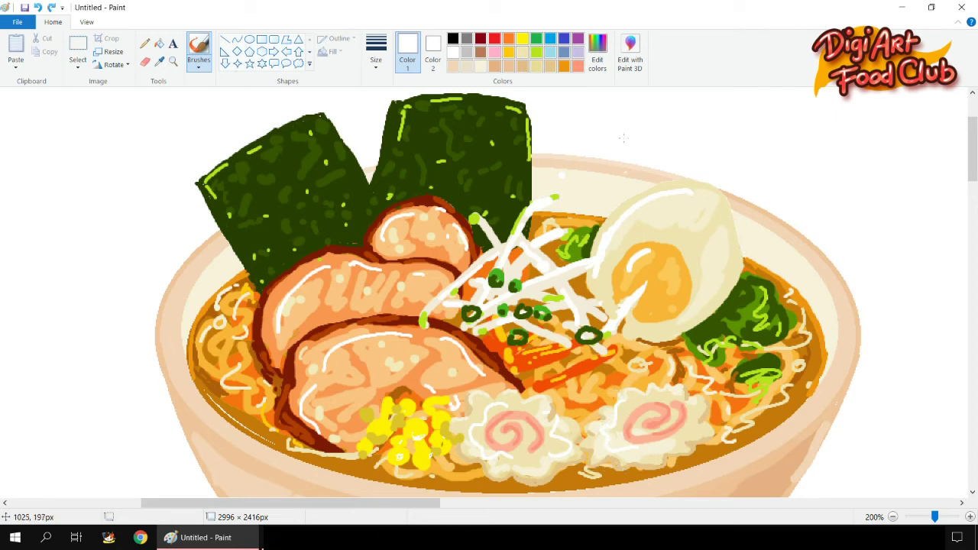
left_click(159, 61)
left_click(632, 265)
mouse_move(619, 261)
left_mouse_down()
mouse_move(648, 241)
mouse_move(684, 258)
mouse_move(690, 275)
mouse_move(620, 299)
left_mouse_up()
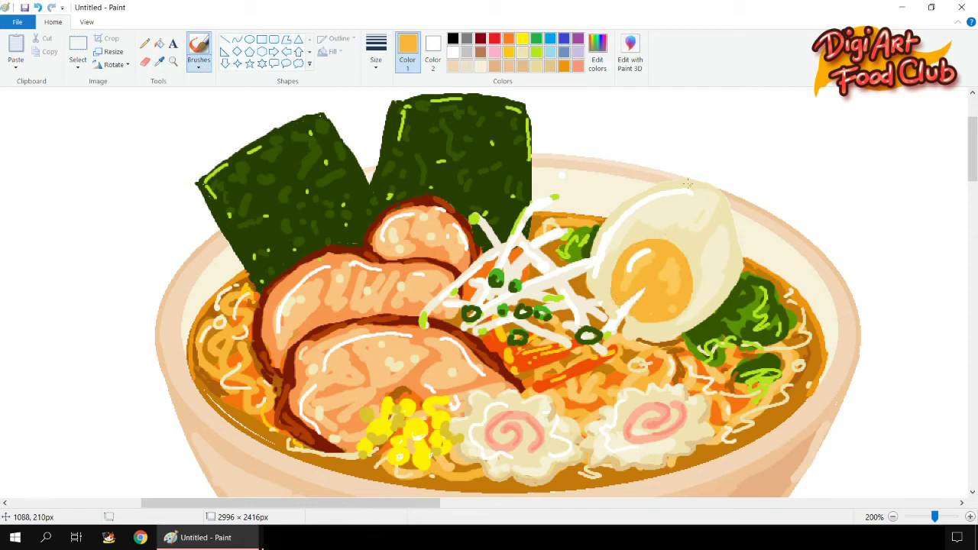
- Brush short white highlights along the bowl's rim, at both sides, the back and the front
left_click(453, 52)
mouse_move(220, 238)
left_mouse_down()
mouse_move(185, 290)
mouse_move(172, 337)
left_mouse_up()
left_click_drag(592, 166, 606, 168)
left_click_drag(774, 223, 783, 229)
left_click_drag(850, 301, 837, 352)
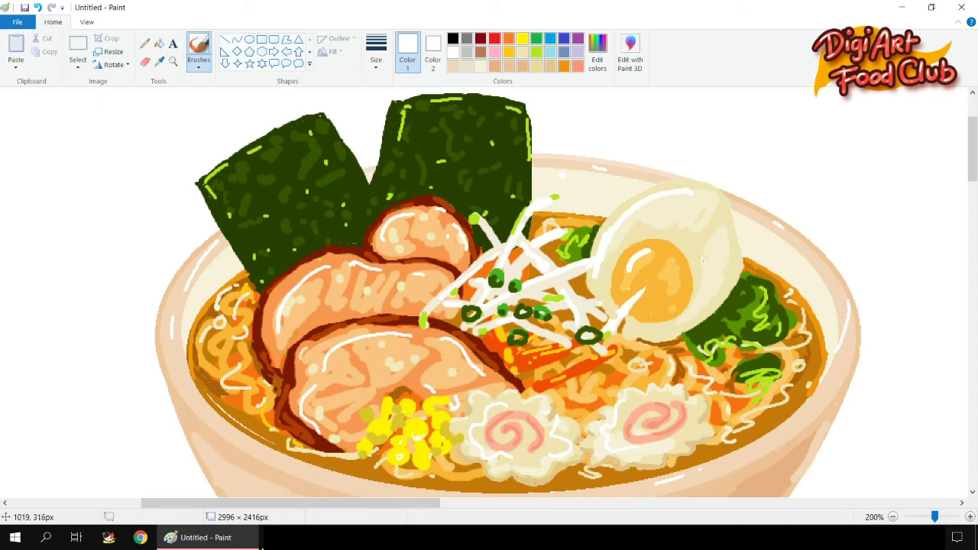
scroll(470, 359, "down", 4)
left_click_drag(348, 335, 330, 338)
- Cover the thin pale line at the soup's lower-left edge with a color sampled from the soup
left_click(159, 61)
left_click(220, 185)
mouse_move(236, 278)
left_mouse_down()
mouse_move(205, 269)
mouse_move(226, 271)
mouse_move(230, 298)
mouse_move(273, 299)
left_mouse_up()
- Sample a dark brown from the soup and brush shadows below the front meat slice, around the fish cakes and among the noodles
left_click(159, 62)
left_click(206, 172)
left_click_drag(260, 239, 257, 253)
mouse_move(356, 324)
left_mouse_down()
mouse_move(341, 320)
mouse_move(376, 317)
mouse_move(328, 318)
mouse_move(452, 321)
mouse_move(487, 341)
left_mouse_up()
mouse_move(562, 326)
left_mouse_down()
mouse_move(571, 335)
mouse_move(558, 334)
mouse_move(575, 321)
left_mouse_up()
mouse_move(558, 245)
left_mouse_down()
mouse_move(568, 242)
mouse_move(577, 263)
left_mouse_up()
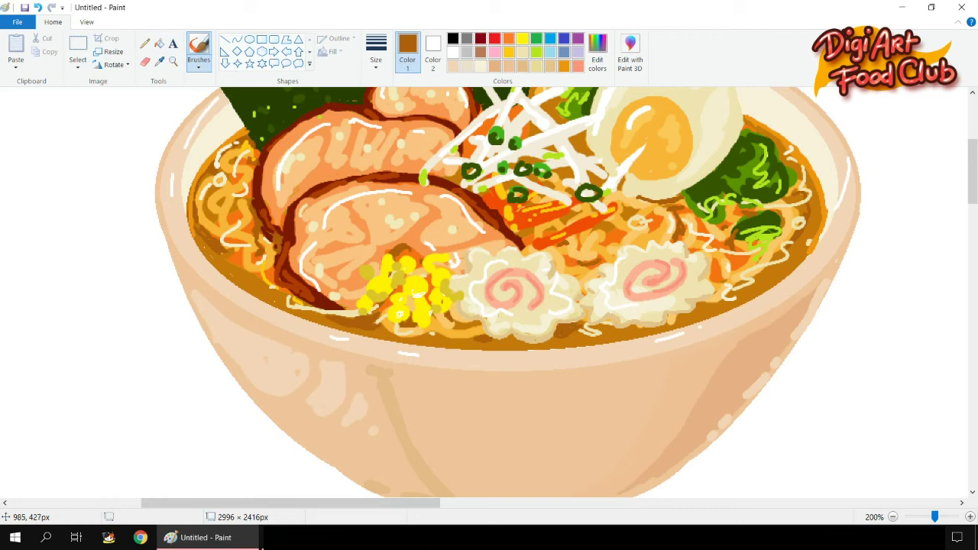
left_click_drag(660, 228, 655, 243)
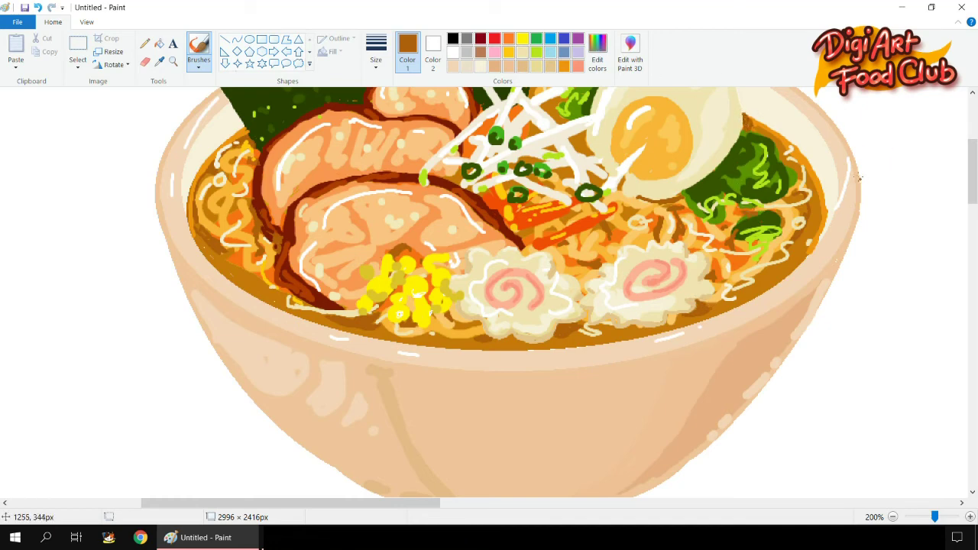
- Switch to the airbrush, set its size, and spray lime green speckles over both nori sheets
mouse_move(974, 162)
left_mouse_down()
mouse_move(973, 176)
mouse_move(974, 132)
left_mouse_up()
left_click(198, 67)
left_click(376, 55)
left_click(386, 137)
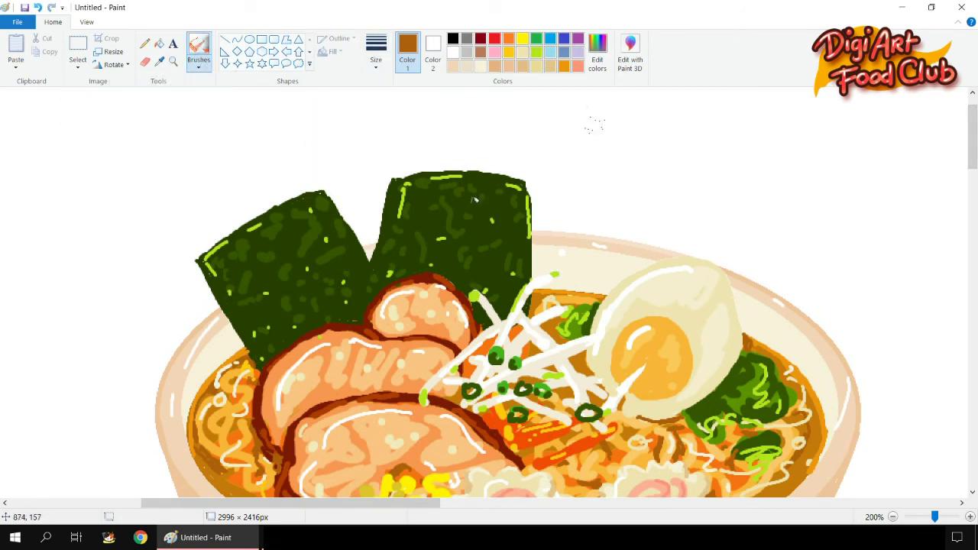
left_click(538, 54)
left_click(487, 202)
left_click(441, 210)
left_click(476, 254)
left_click(479, 290)
left_click(317, 268)
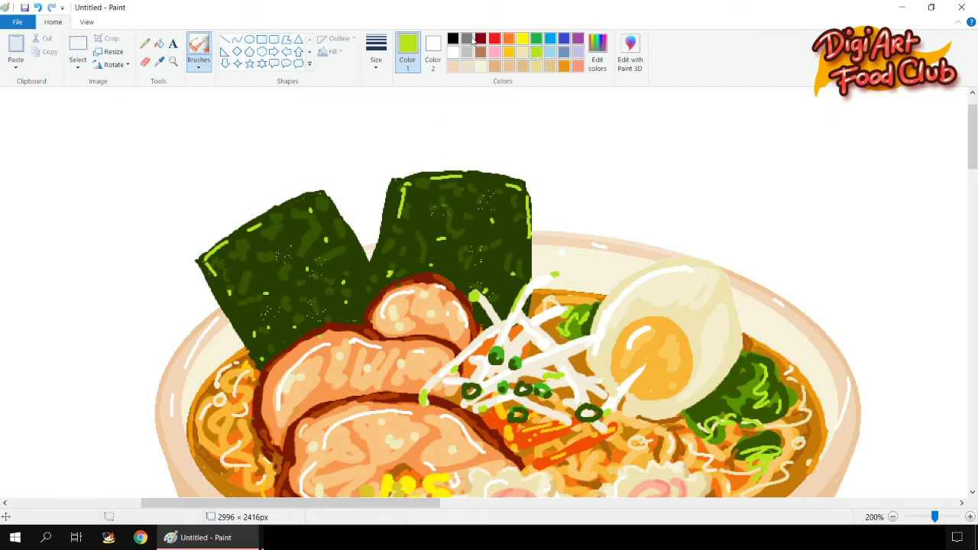
- Mix a near-black brown and spray fine speckles over the meat slices, bean sprouts and noodles
left_click(480, 39)
left_click(453, 38)
left_click(598, 53)
left_click(538, 263)
left_click(503, 249)
left_click(364, 352)
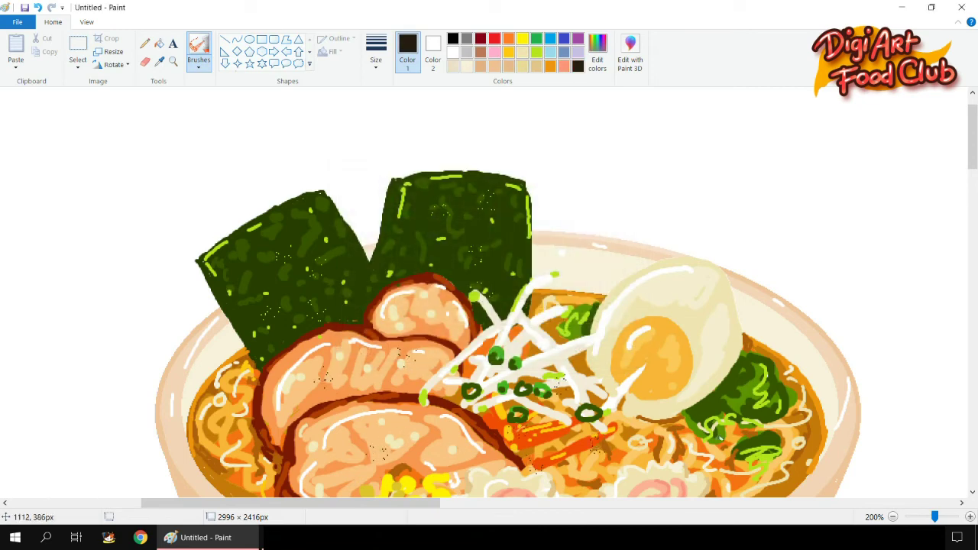
- Sample the bowl's tan, switch back to the regular brush, and line the soup's edge inside the bowl
mouse_move(973, 148)
left_mouse_down()
mouse_move(975, 170)
mouse_move(974, 157)
left_mouse_up()
left_click(158, 61)
left_click(165, 374)
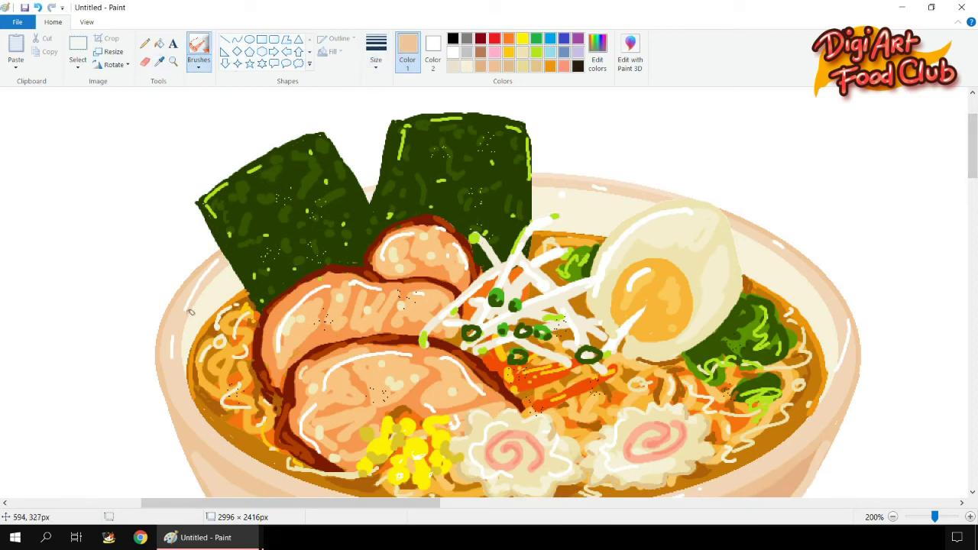
left_click(202, 65)
left_click(125, 88)
mouse_move(186, 359)
left_mouse_down()
mouse_move(196, 332)
mouse_move(185, 367)
mouse_move(197, 329)
mouse_move(243, 288)
left_mouse_up()
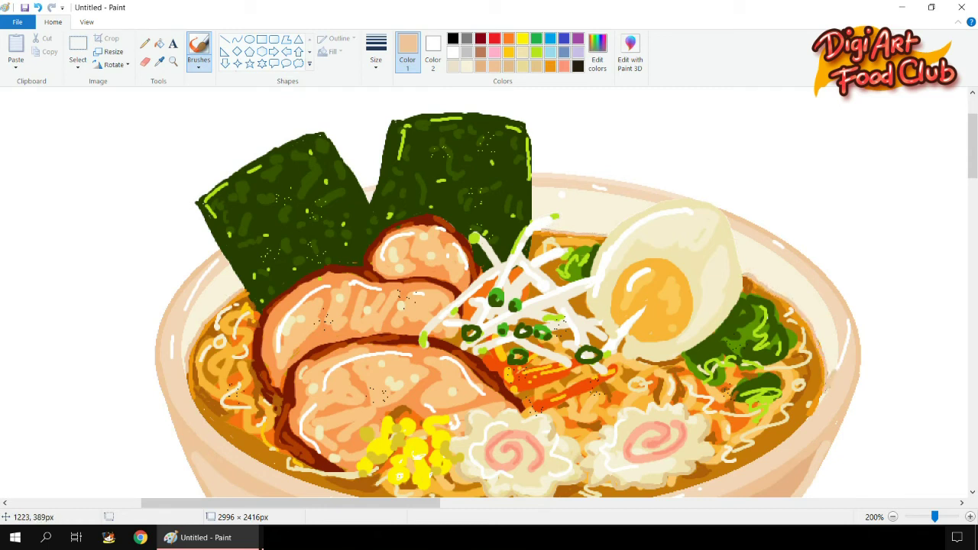
- Brush golden yellow accents along the soup's edges, under the egg, and among the noodles and greens
left_click(509, 53)
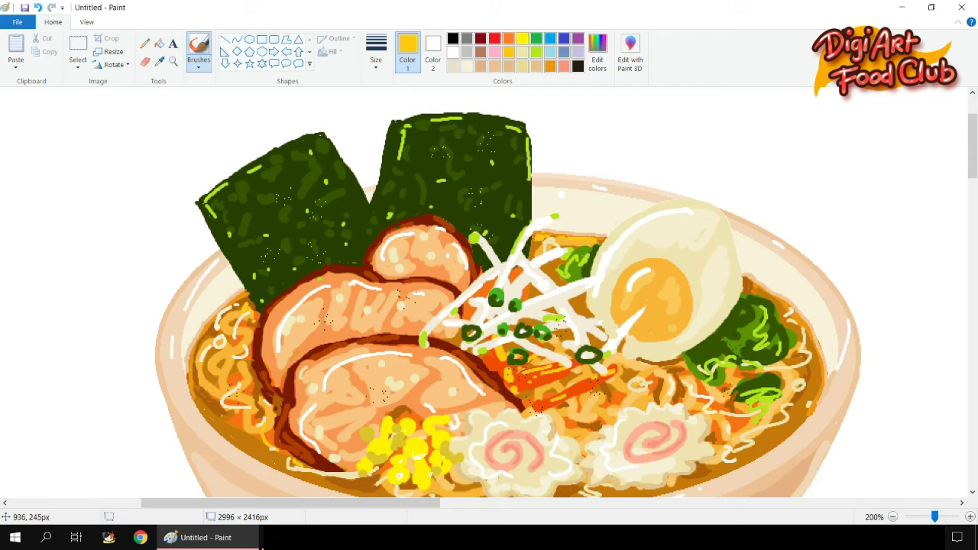
mouse_move(233, 298)
left_mouse_down()
mouse_move(198, 345)
mouse_move(194, 398)
mouse_move(206, 415)
mouse_move(197, 387)
mouse_move(214, 319)
left_mouse_up()
left_click_drag(238, 364, 236, 376)
left_click_drag(220, 414, 237, 436)
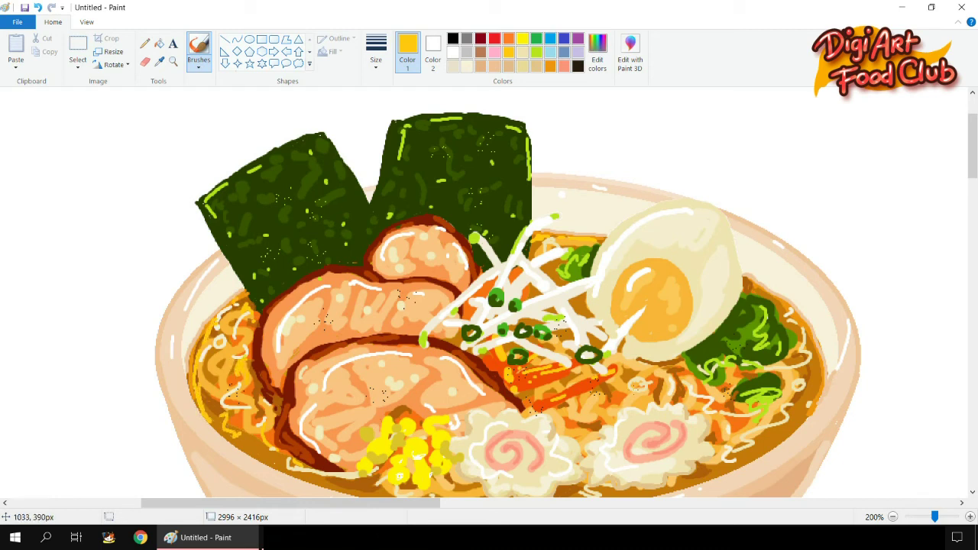
mouse_move(819, 365)
left_mouse_down()
mouse_move(801, 320)
mouse_move(753, 282)
left_mouse_up()
mouse_move(530, 295)
left_mouse_down()
mouse_move(558, 282)
mouse_move(617, 334)
mouse_move(710, 338)
mouse_move(673, 359)
left_mouse_up()
mouse_move(746, 307)
left_mouse_down()
mouse_move(759, 292)
mouse_move(746, 294)
left_mouse_up()
left_click_drag(782, 329, 786, 330)
left_click_drag(725, 336, 731, 342)
left_click_drag(208, 377, 218, 385)
left_click_drag(246, 438, 262, 449)
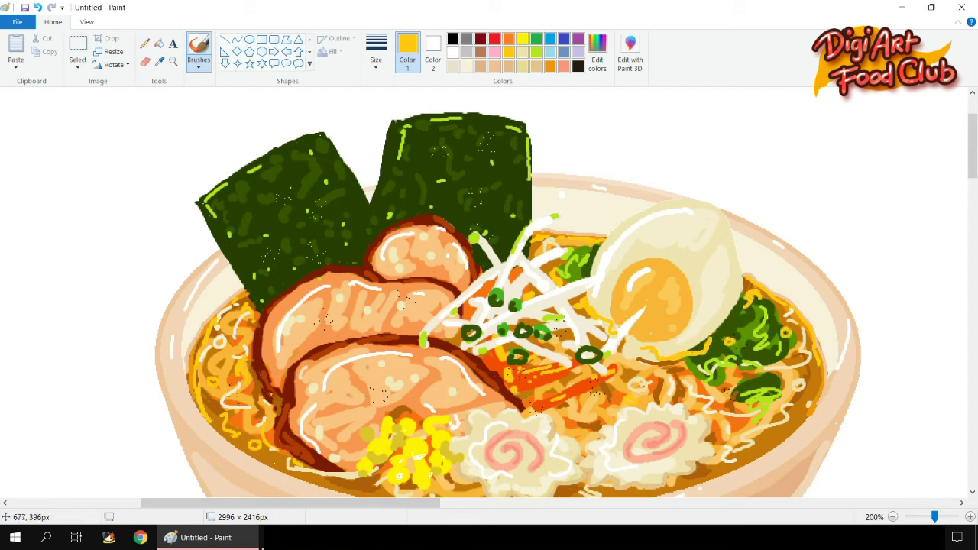
- Brush dark red along the left rind of the middle meat slice and dab it beside the right fish cake
left_click(480, 39)
left_click_drag(252, 344, 280, 409)
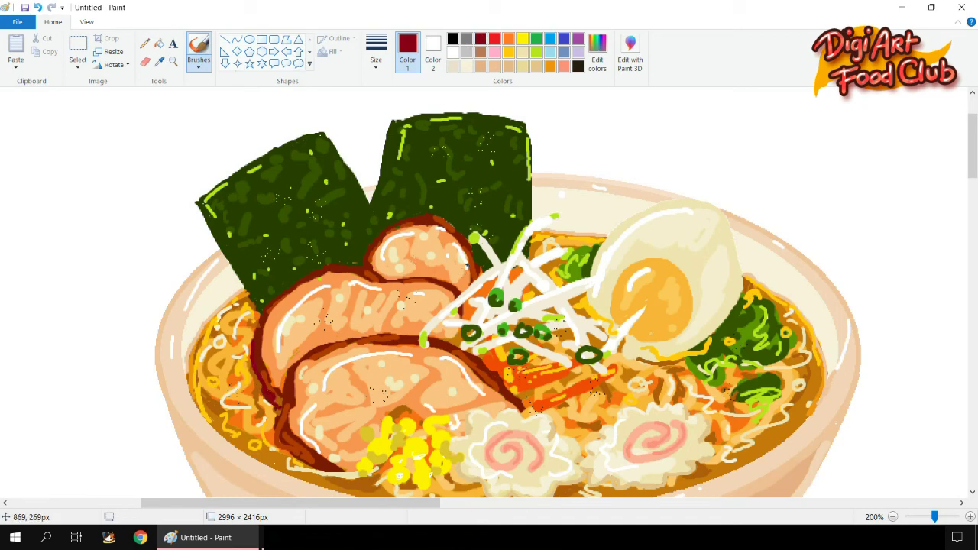
left_click_drag(600, 423, 593, 433)
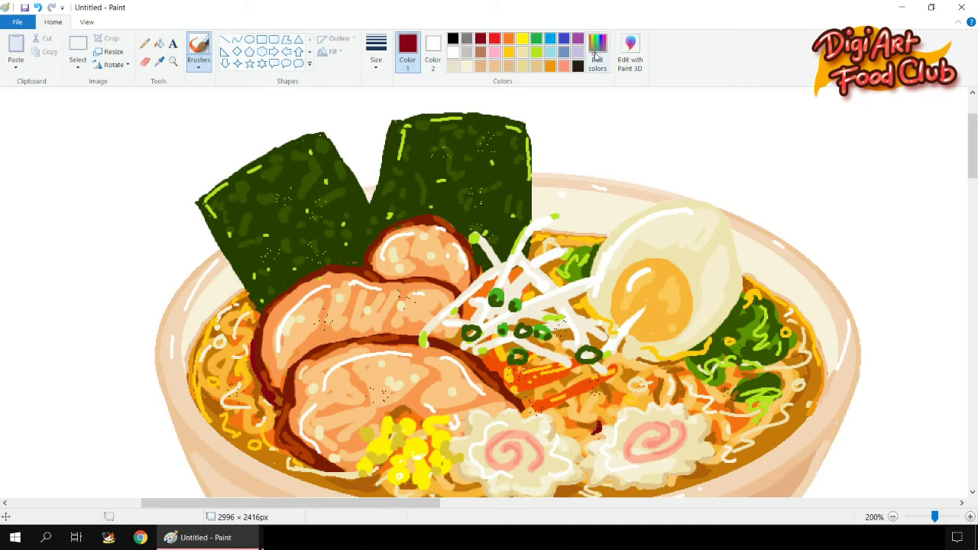
- Mix a red-brown with red 165, green 68 and blue 16, and brush shadows around the right fish cake
left_click(595, 53)
left_click(633, 259)
left_click(504, 245)
left_click(499, 202)
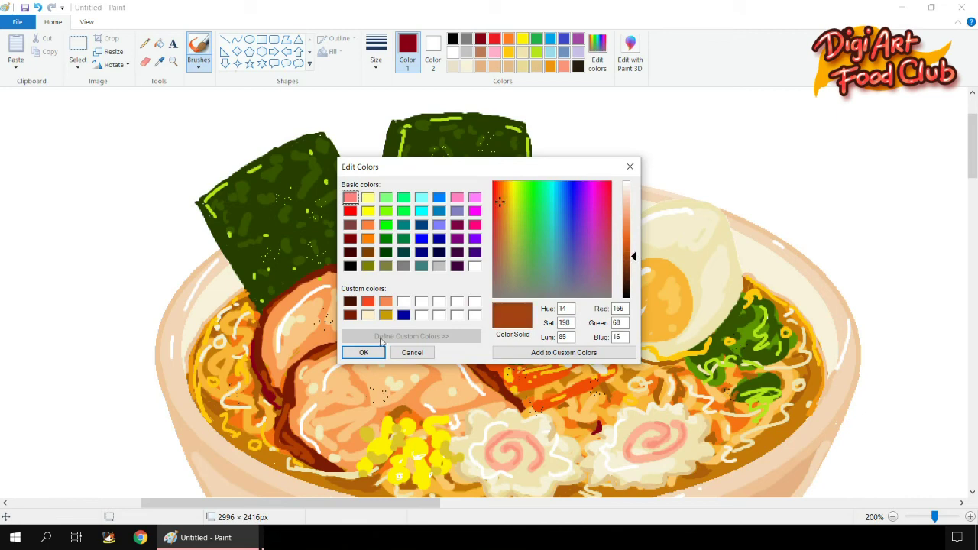
left_click(362, 352)
mouse_move(698, 464)
left_mouse_down()
mouse_move(694, 476)
mouse_move(653, 490)
left_mouse_up()
left_click_drag(703, 442, 716, 406)
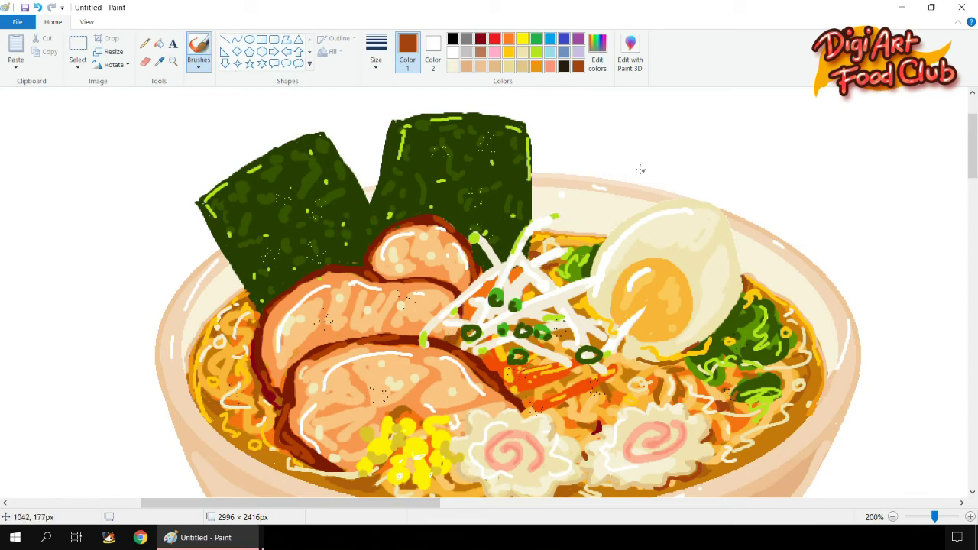
- Sample the egg's cream to trim its white highlight and left edge, and clean the overlapping sprout tip with soup brown
left_click(159, 61)
left_click(605, 272)
mouse_move(599, 295)
left_mouse_down()
mouse_move(605, 255)
mouse_move(661, 212)
mouse_move(687, 206)
left_mouse_up()
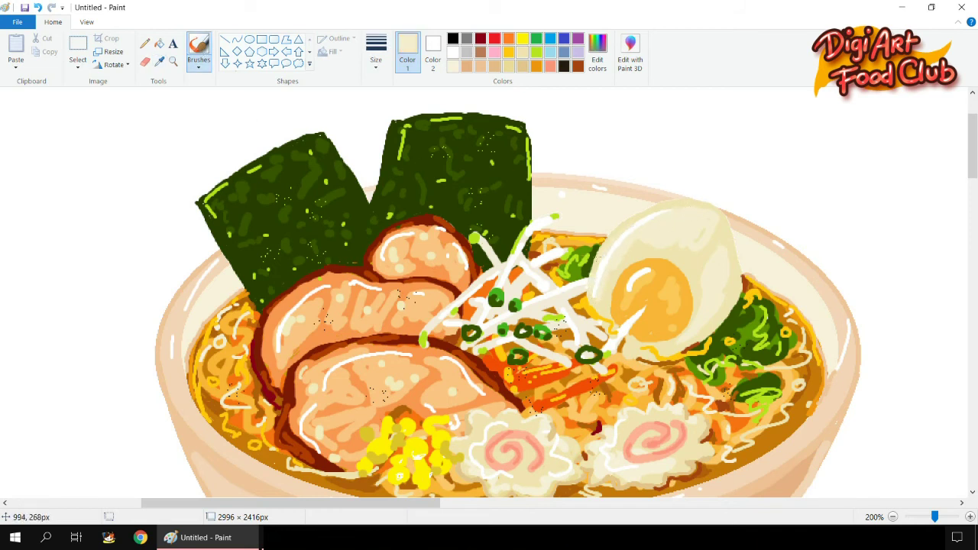
left_click(159, 61)
left_click(573, 299)
left_click_drag(585, 288, 588, 278)
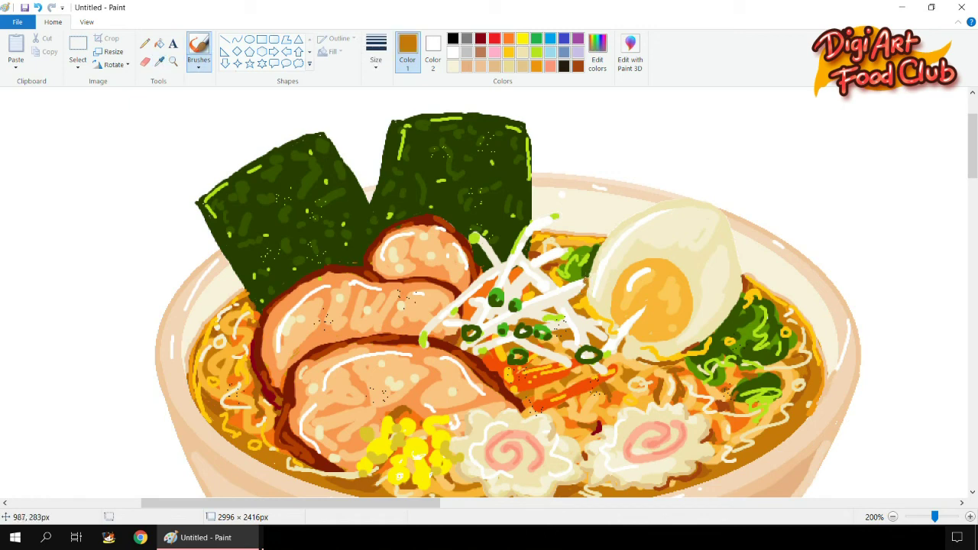
- Mix a light beige from the bean sprouts' off-white, try shading strokes with it, undo them and adjust the brush size
left_click(159, 61)
left_click(546, 268)
left_click(598, 54)
left_click(632, 196)
left_click(365, 353)
left_click(517, 172)
key("ctrl+z")
left_click_drag(501, 195, 517, 203)
key("ctrl+z")
left_click(376, 55)
left_click(349, 114)
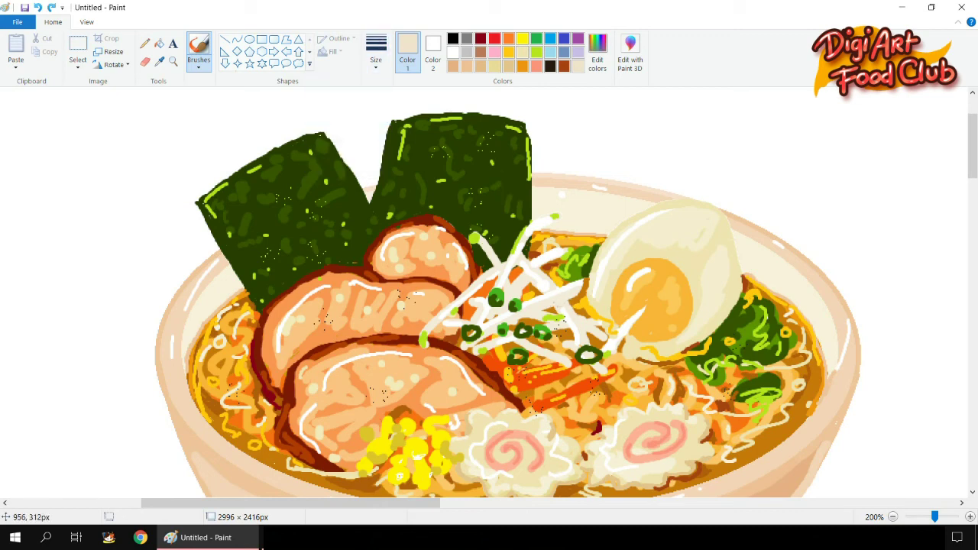
- Mix a darker beige and brush thin shadows along the bean sprouts
left_click(597, 59)
left_click(631, 201)
left_click(631, 212)
left_click(364, 353)
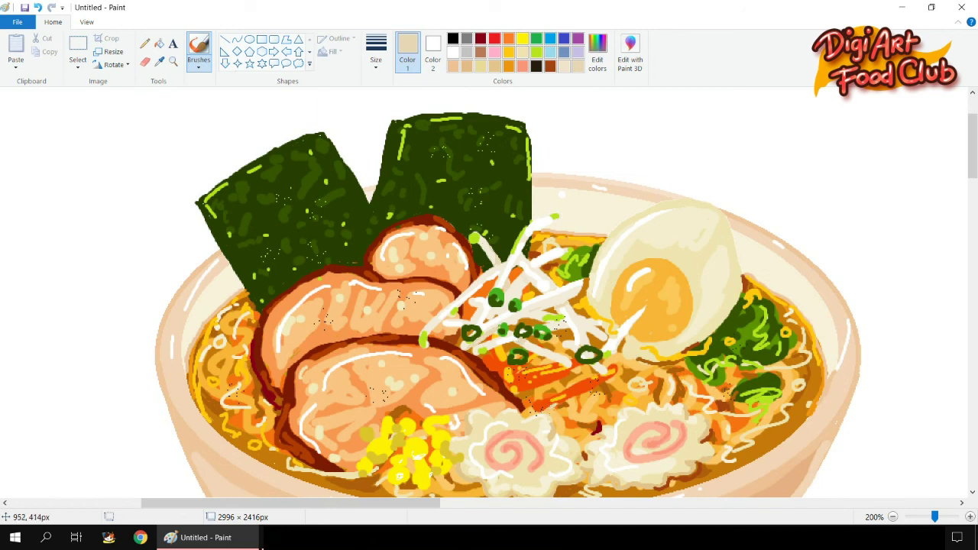
- Pick golden yellow, adjust the brush size, and shade and extend the corn kernels
left_click(522, 53)
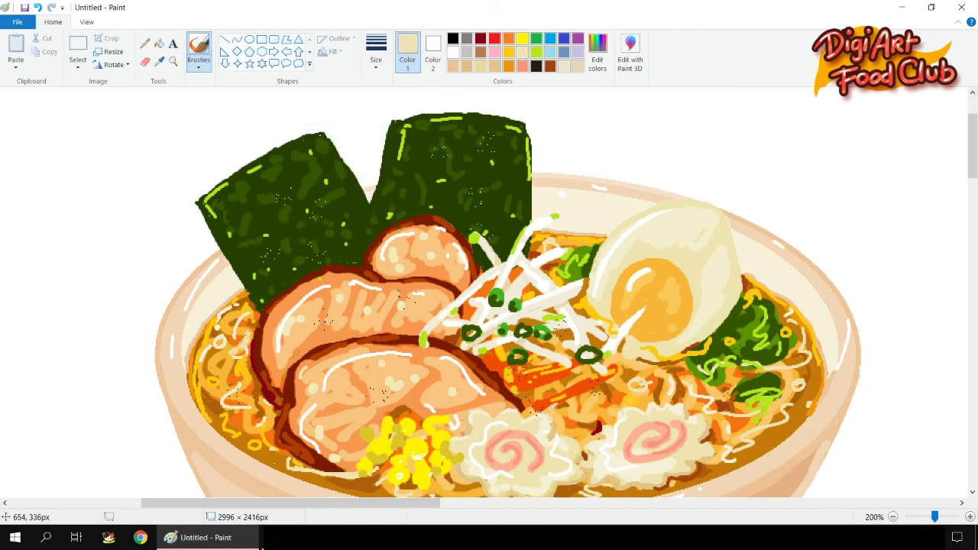
left_click(523, 39)
left_click(508, 53)
left_click(380, 49)
left_click(370, 110)
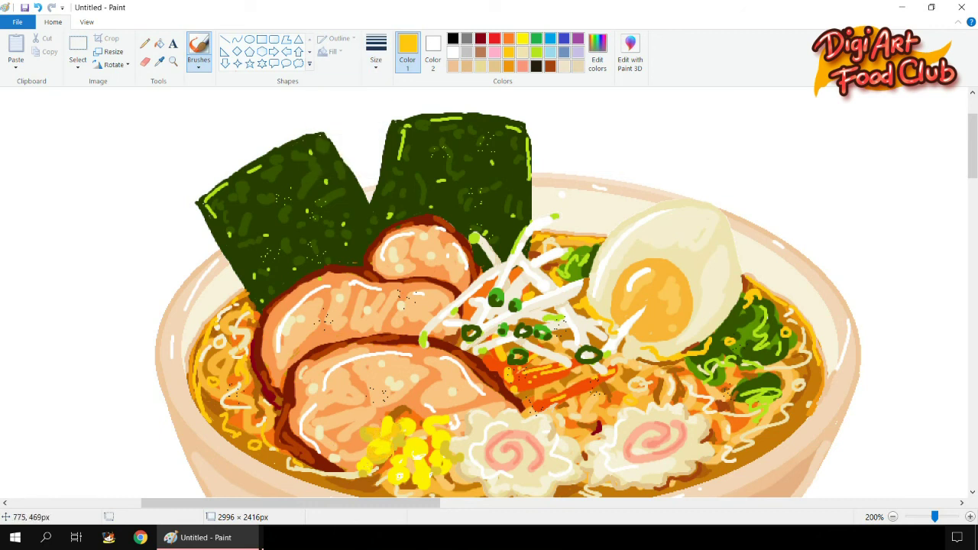
mouse_move(408, 437)
left_mouse_down()
mouse_move(436, 450)
mouse_move(437, 469)
mouse_move(460, 453)
left_mouse_up()
left_click_drag(402, 477, 407, 485)
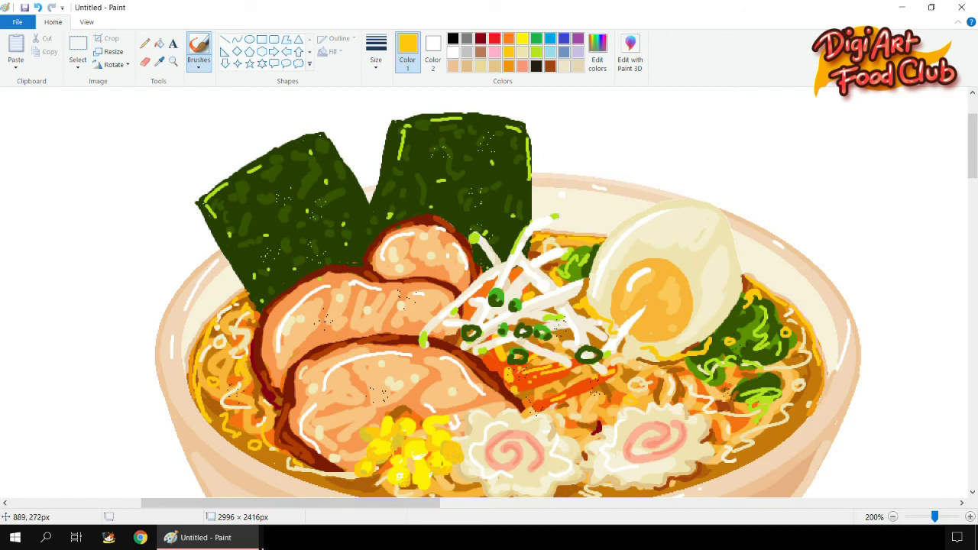
- Brush orange accents along the middle meat slice's rind and the lower-left edge of the egg yolk
left_click(507, 38)
left_click_drag(325, 273, 309, 277)
left_click_drag(274, 298, 267, 311)
left_click_drag(259, 367, 268, 384)
left_click_drag(611, 308, 616, 324)
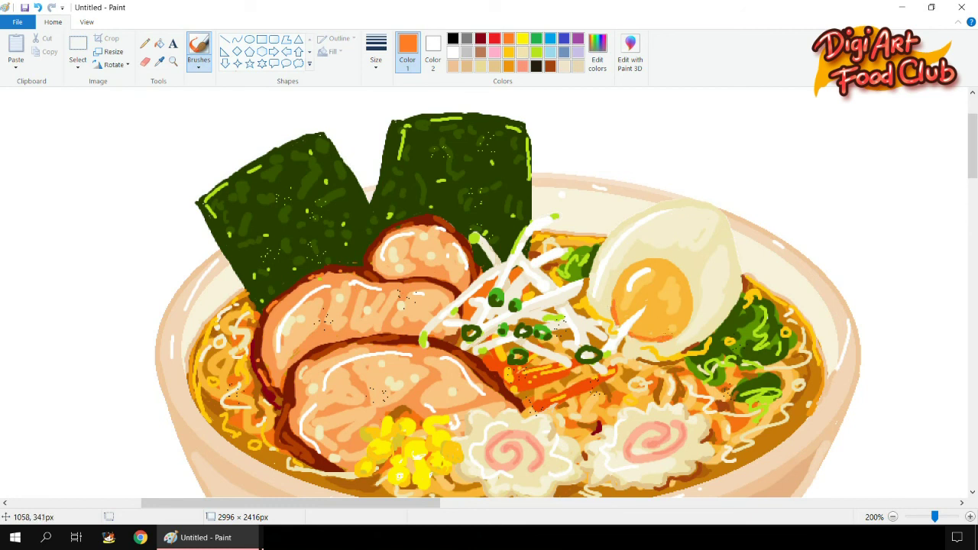
- Sample the yolk's orange-yellow and soften the orange line along its lower edge
left_click(160, 61)
left_click(620, 292)
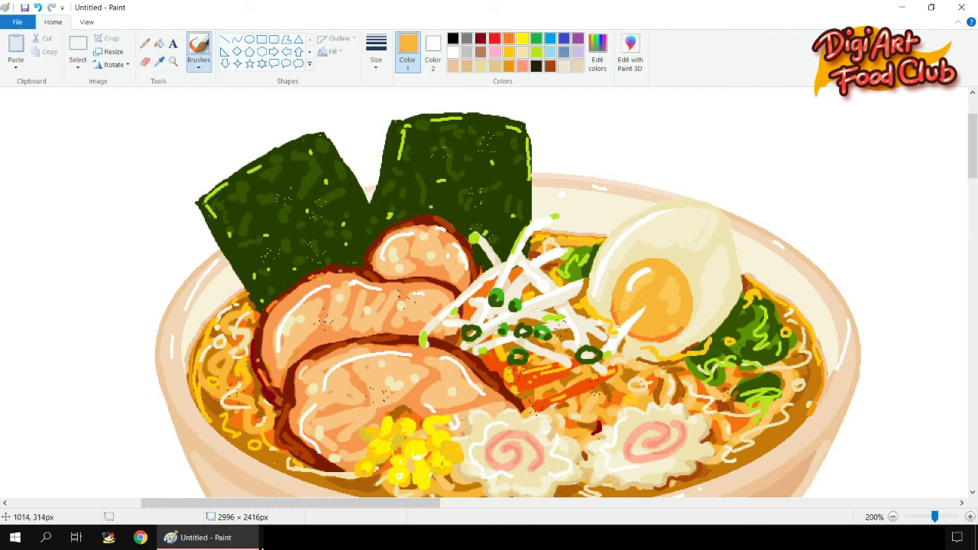
left_click_drag(648, 340, 674, 332)
- Mix a tan from the bowl's inner cream, and paint shadows inside the bowl beside both nori sheets and the egg
left_click(159, 61)
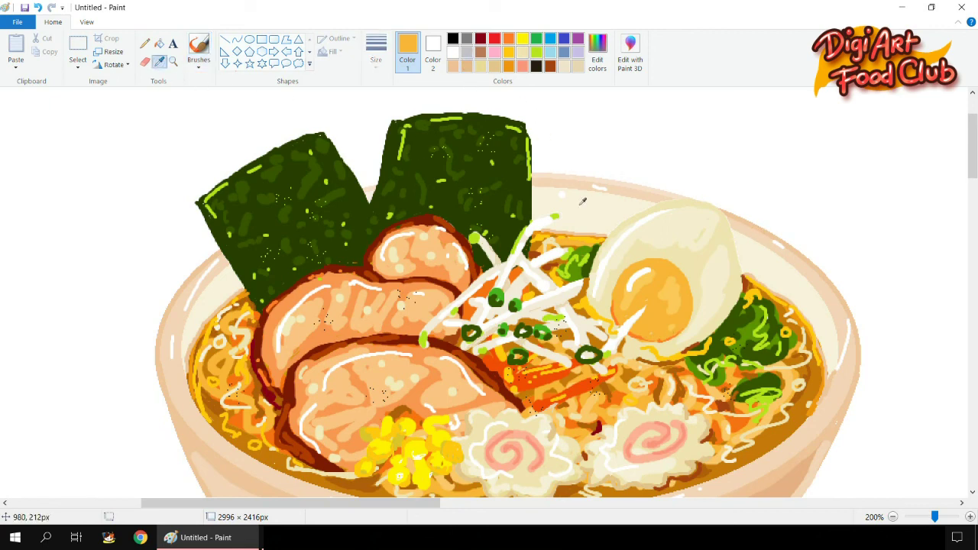
left_click(581, 204)
left_click(597, 67)
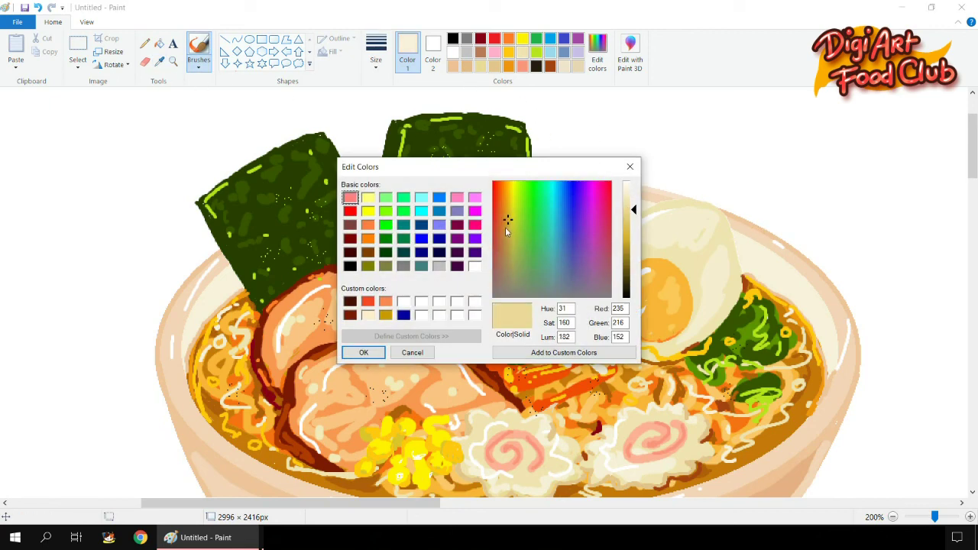
left_click(363, 352)
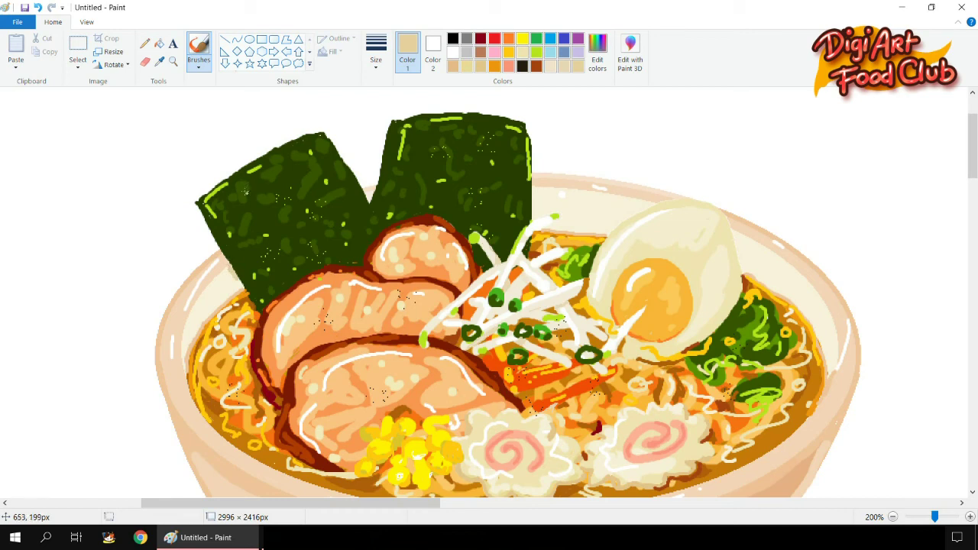
left_click(598, 52)
left_click(630, 228)
key("Return")
left_click_drag(243, 287, 232, 269)
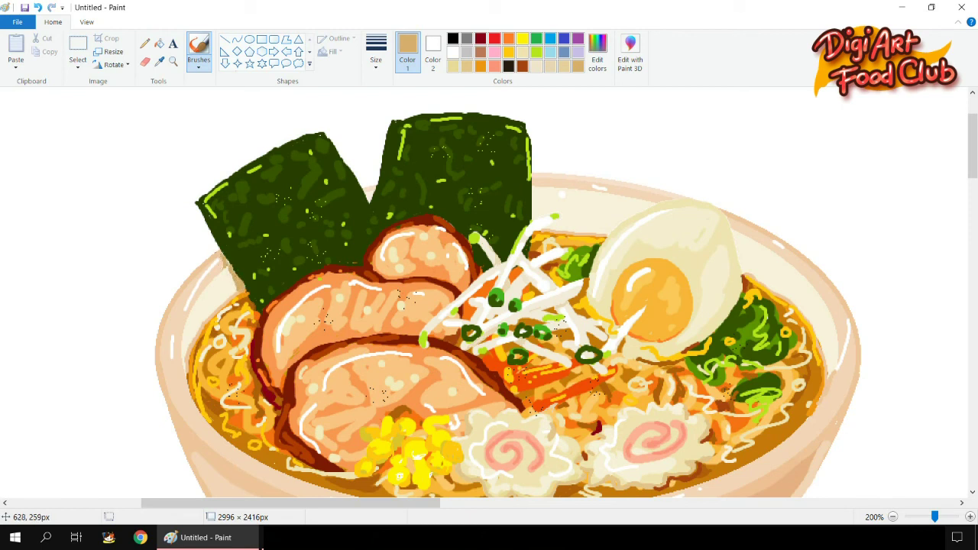
left_click_drag(535, 189, 538, 214)
mouse_move(739, 258)
left_mouse_down()
mouse_move(748, 272)
mouse_move(733, 232)
mouse_move(740, 251)
left_mouse_up()
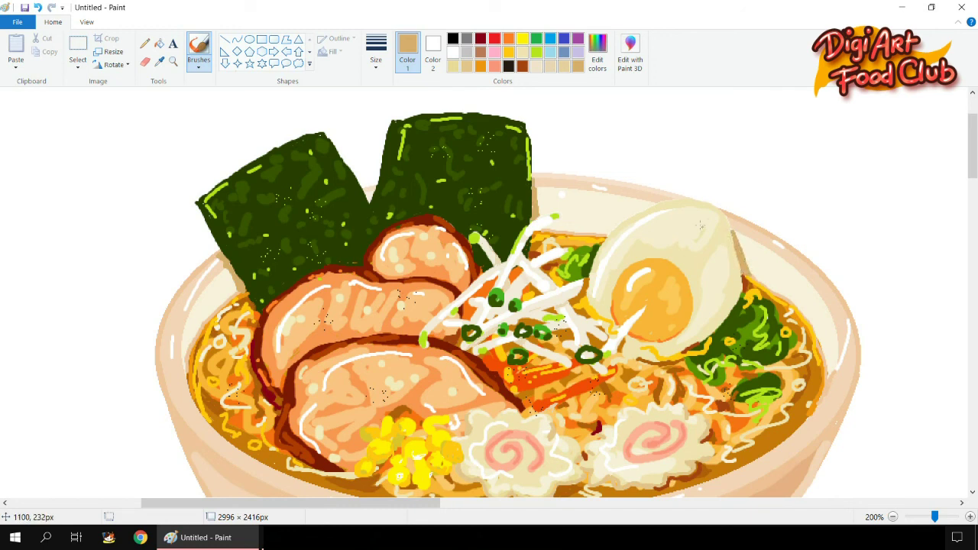
- Sample the egg's cream and retouch its right edge, undoing the last unwanted stroke
left_click(159, 62)
left_click(733, 239)
left_click_drag(731, 231, 740, 281)
key("ctrl+z")
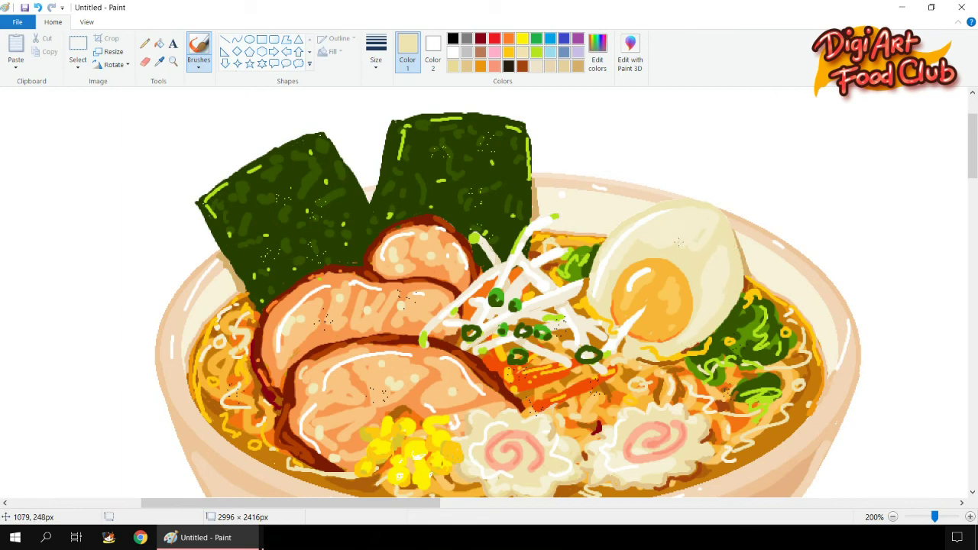
scroll(589, 283, "down", 4)
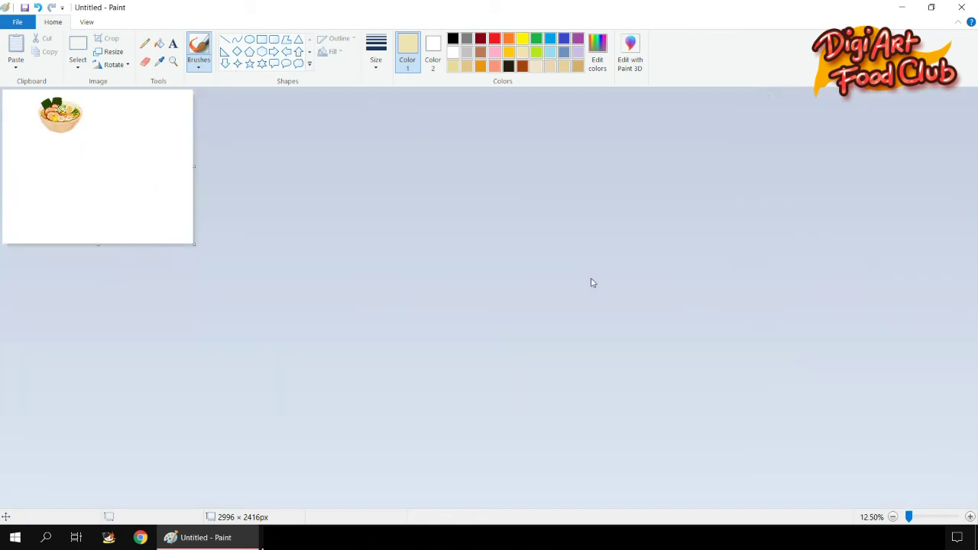
scroll(589, 283, "up", 3)
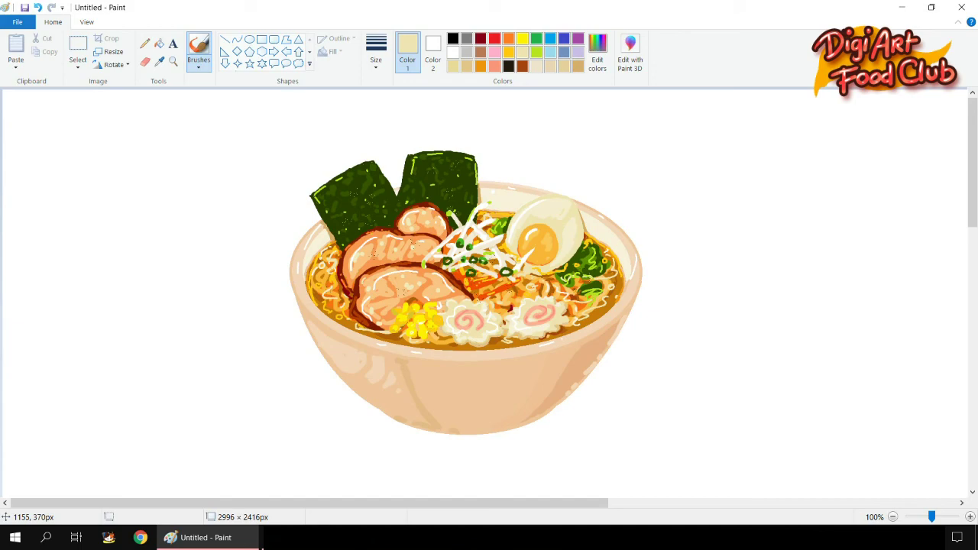